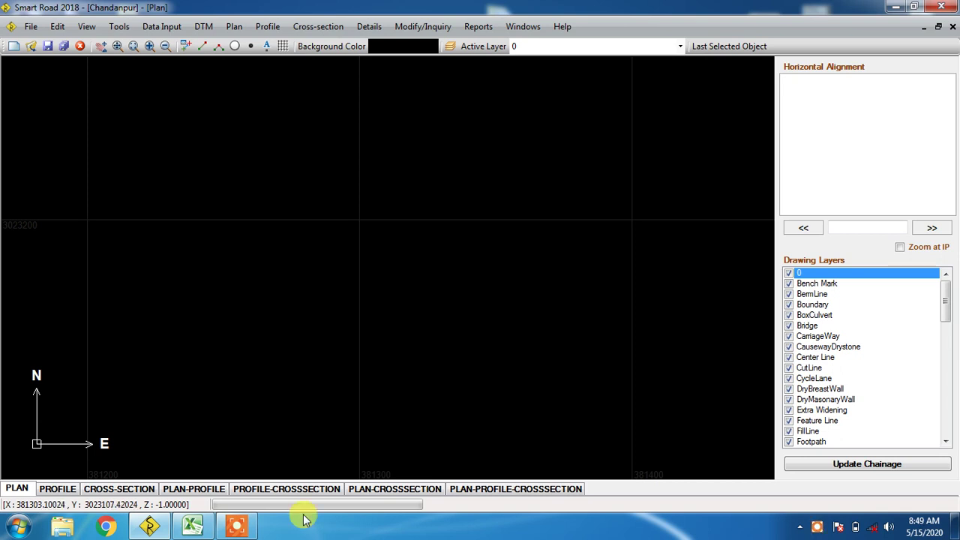
click(236, 527)
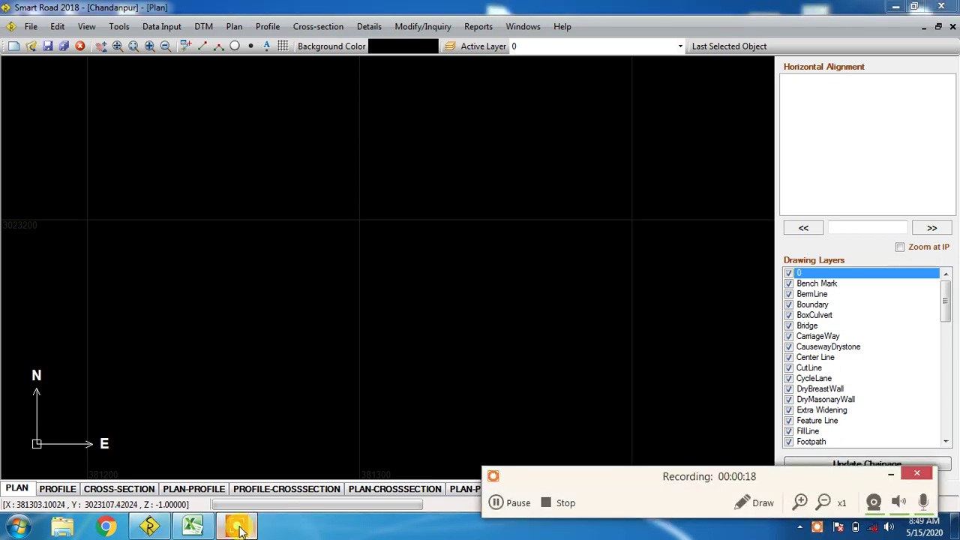
click(889, 474)
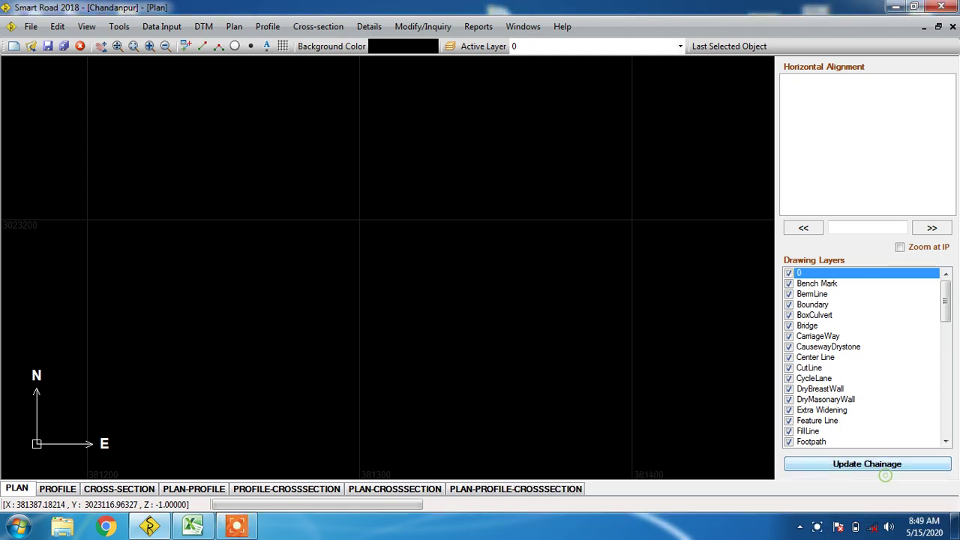
- Zoom the plan to its full extents and look over the whole survey line
click(117, 47)
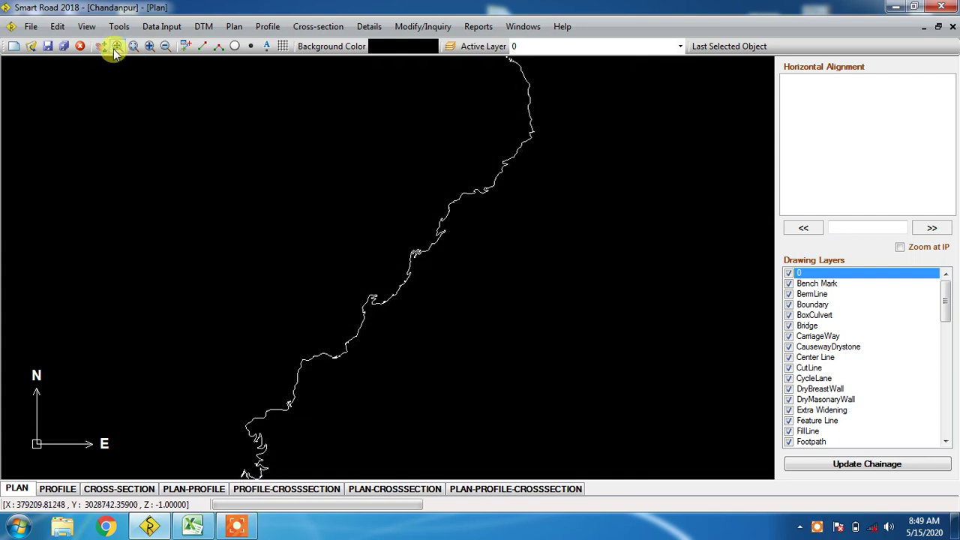
drag(348, 316, 423, 225)
drag(423, 225, 319, 377)
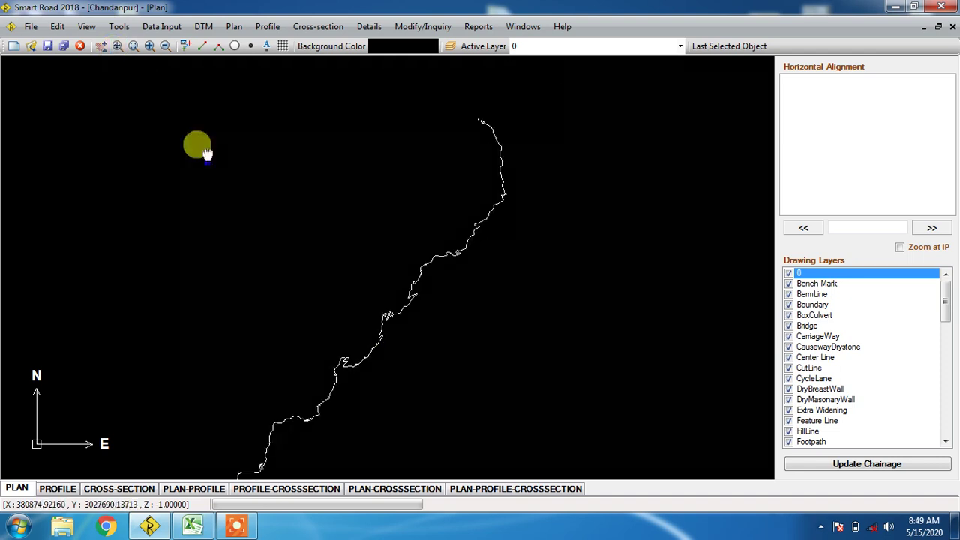
click(133, 46)
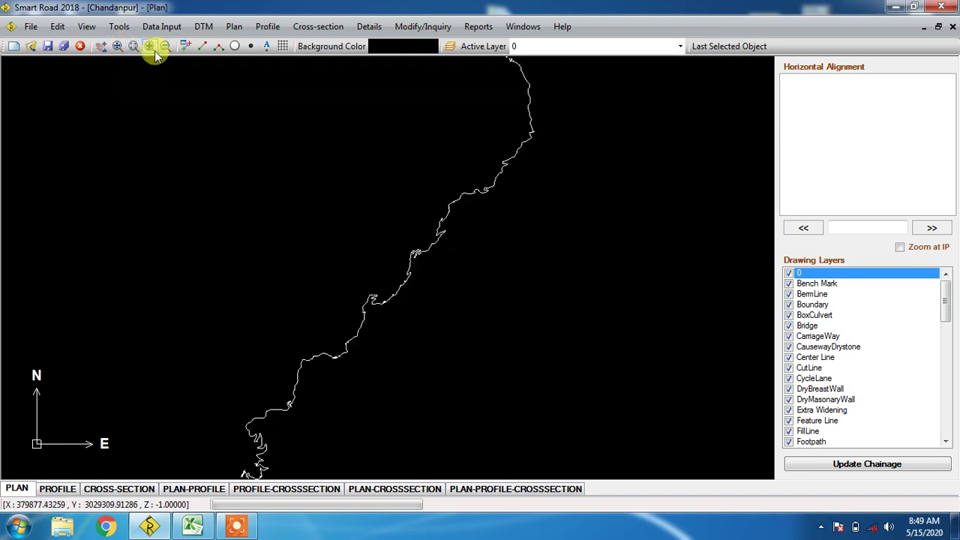
click(165, 46)
click(150, 47)
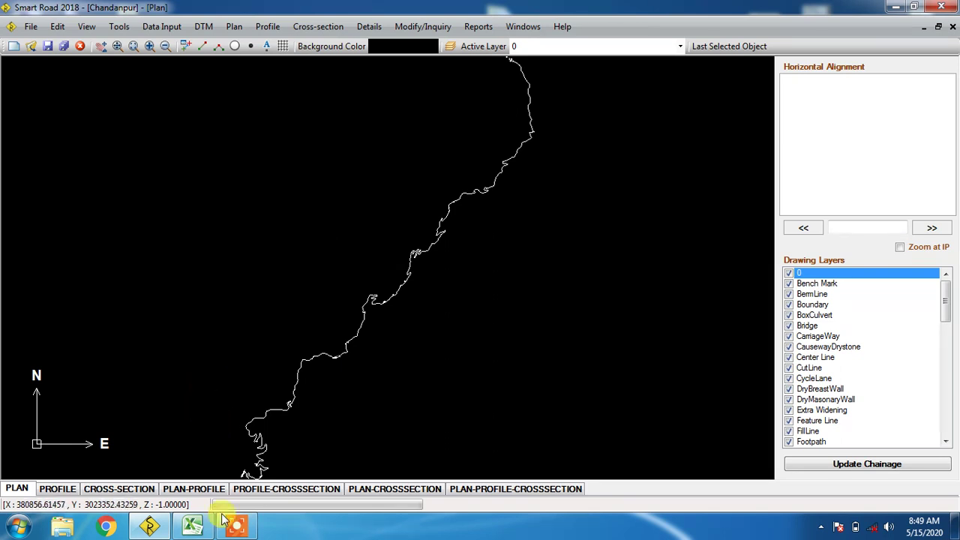
- Switch to the Excel workbook "all" and remove the existing filter from the Compiled sheet
mouse_move(193, 517)
click(193, 473)
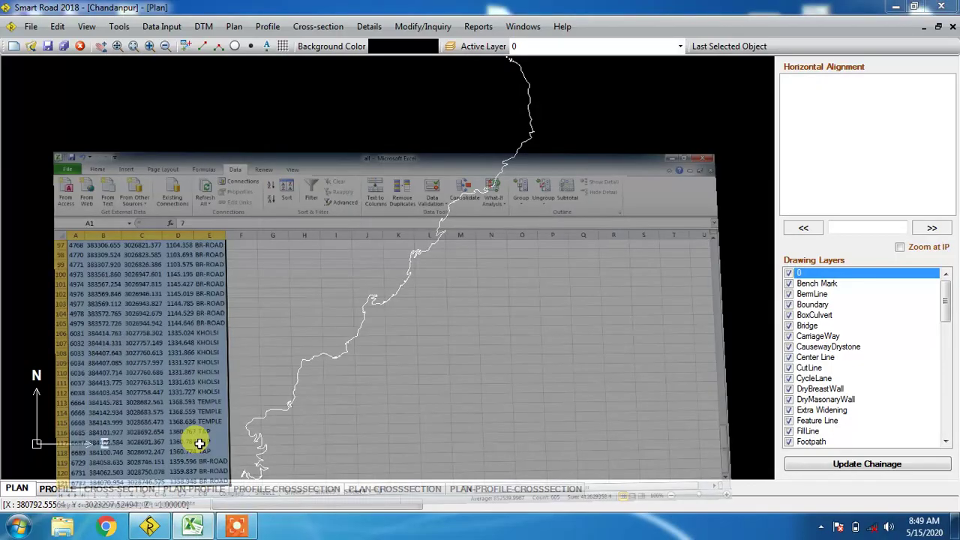
drag(946, 439, 940, 150)
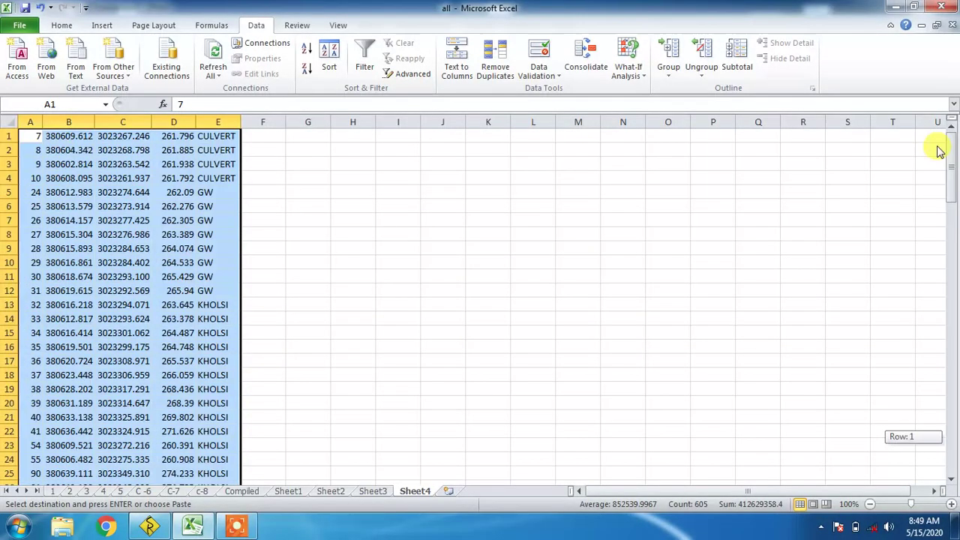
click(242, 491)
click(316, 402)
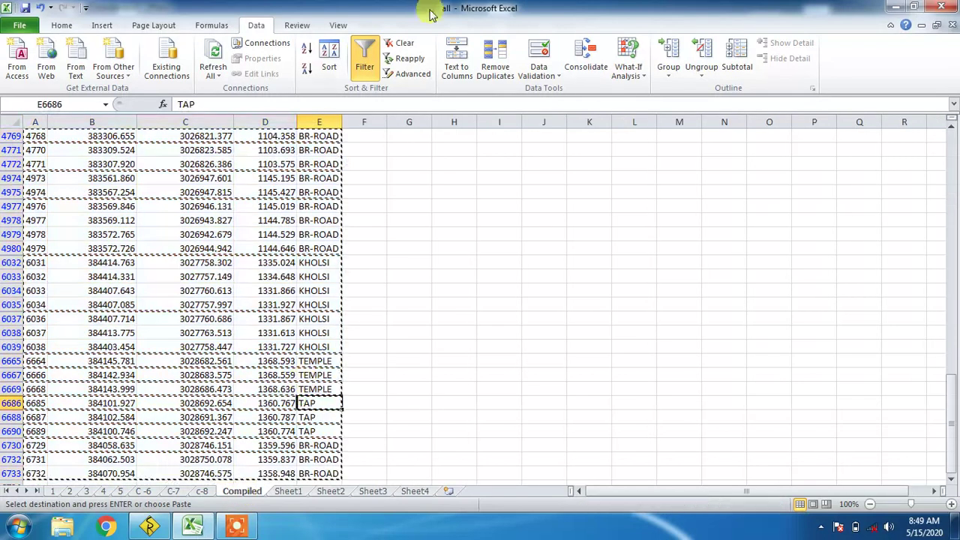
click(365, 60)
- Add a filter to the Remarks column of the Compiled sheet and deselect all of its values
scroll(910, 365, up, 8)
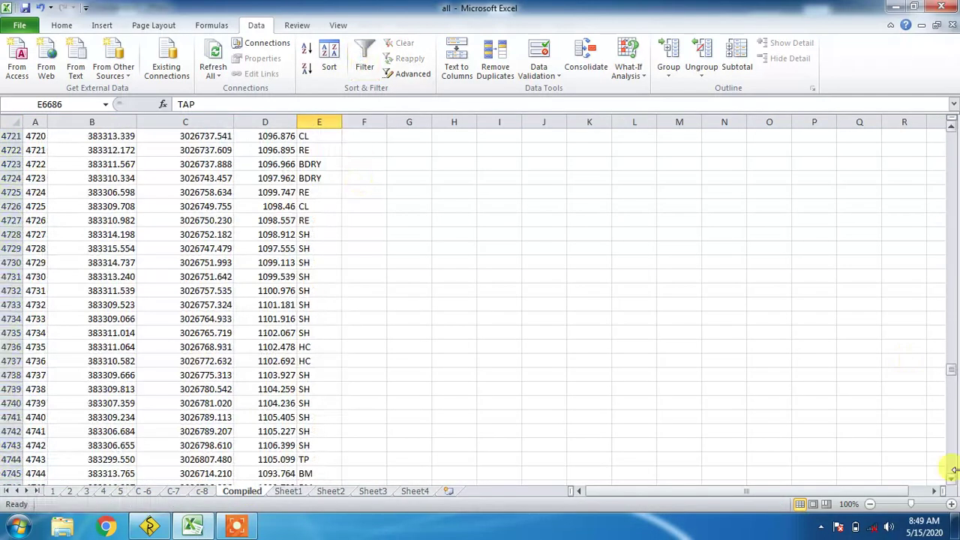
drag(953, 372, 951, 129)
click(536, 276)
click(320, 130)
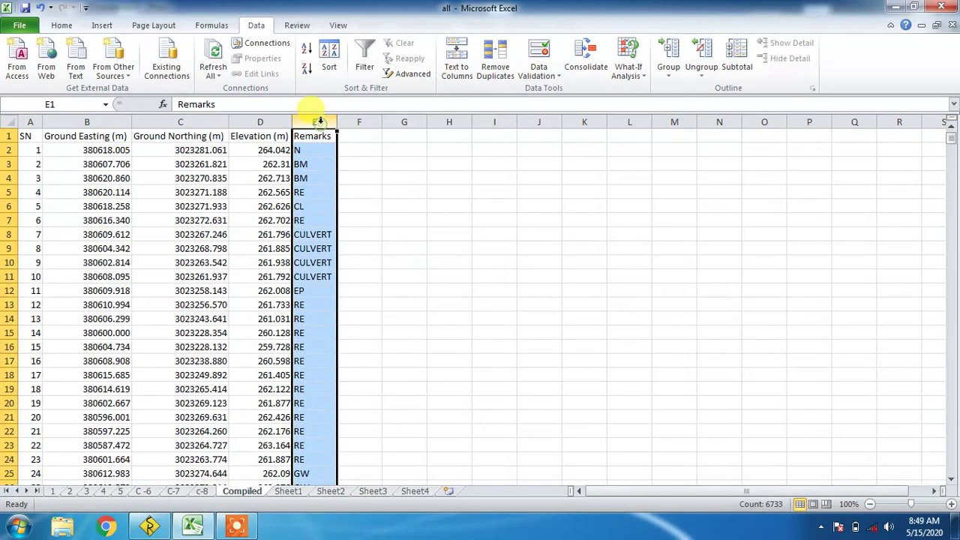
click(364, 60)
click(331, 135)
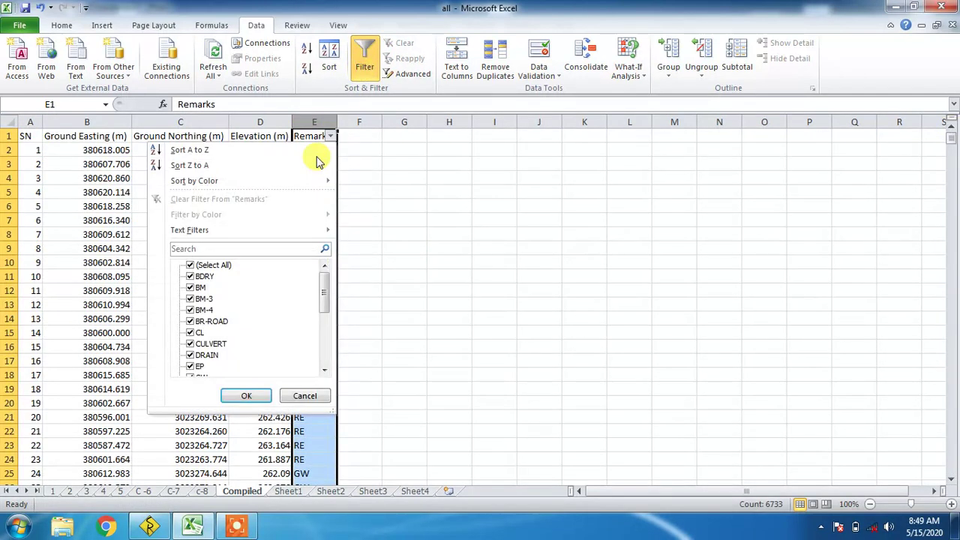
click(190, 269)
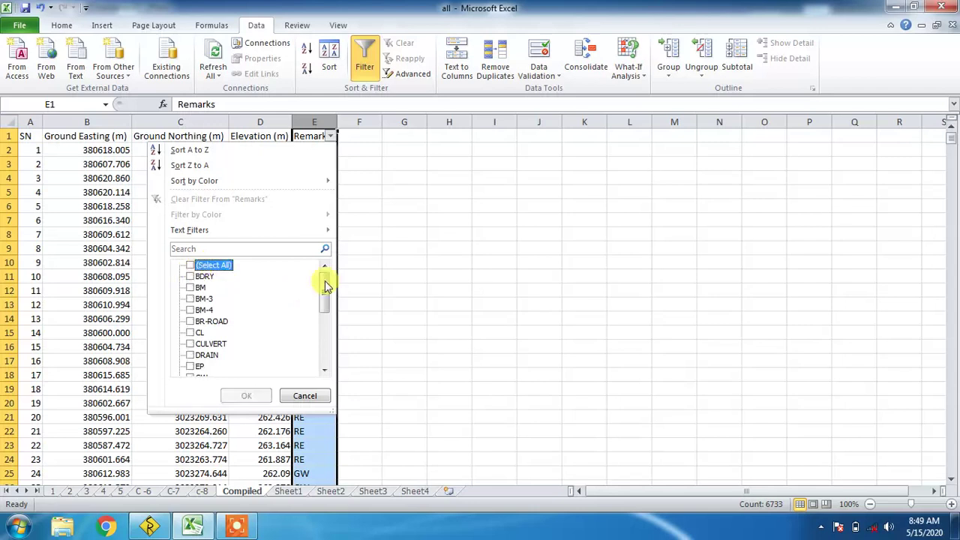
- Include the SH, S.ROCK, RE, KHOLSI and EP codes in the Remarks filter
drag(326, 283, 325, 353)
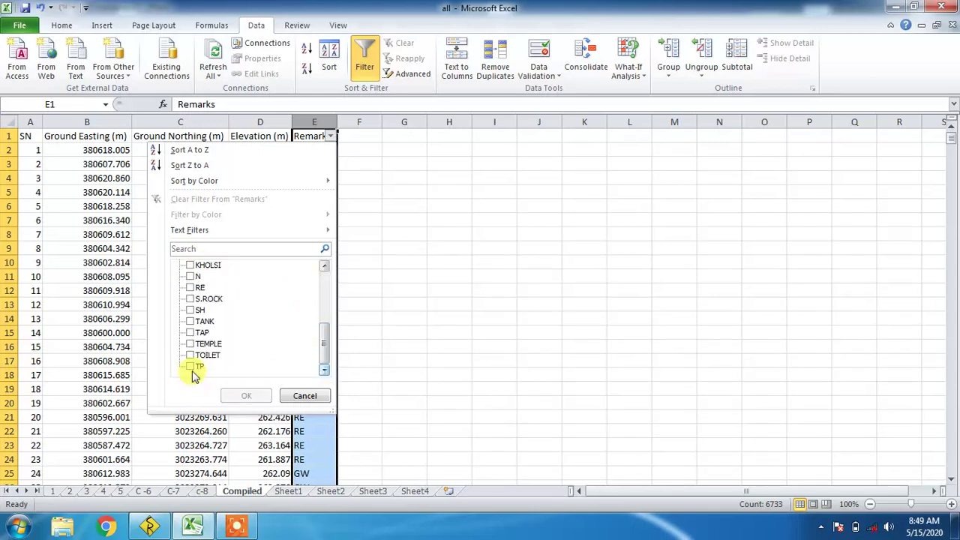
click(196, 310)
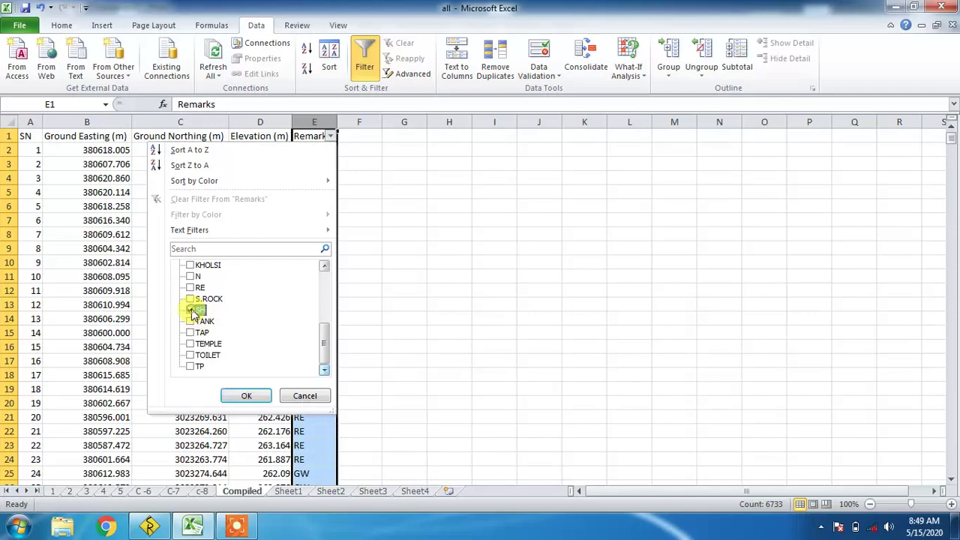
click(195, 300)
drag(321, 342, 321, 321)
click(191, 333)
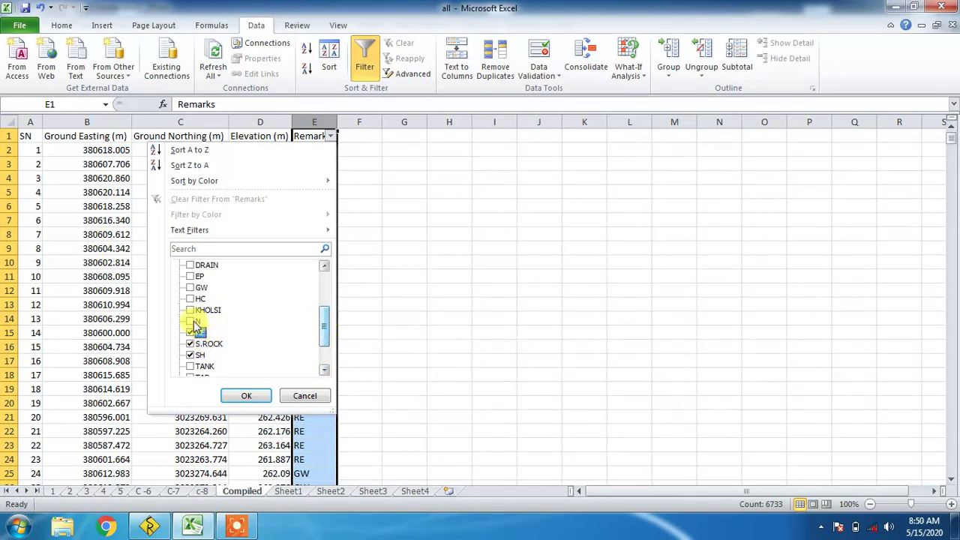
click(191, 310)
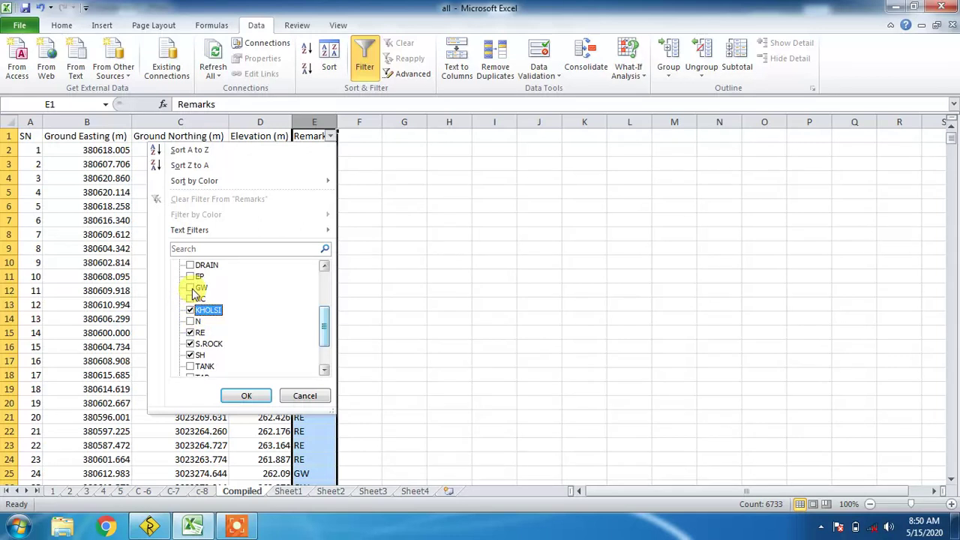
drag(325, 325, 325, 314)
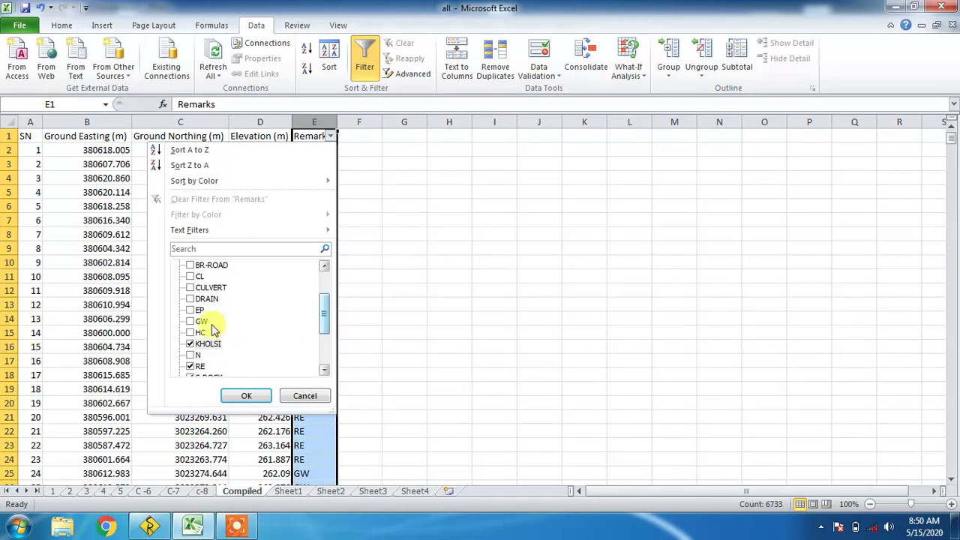
click(191, 311)
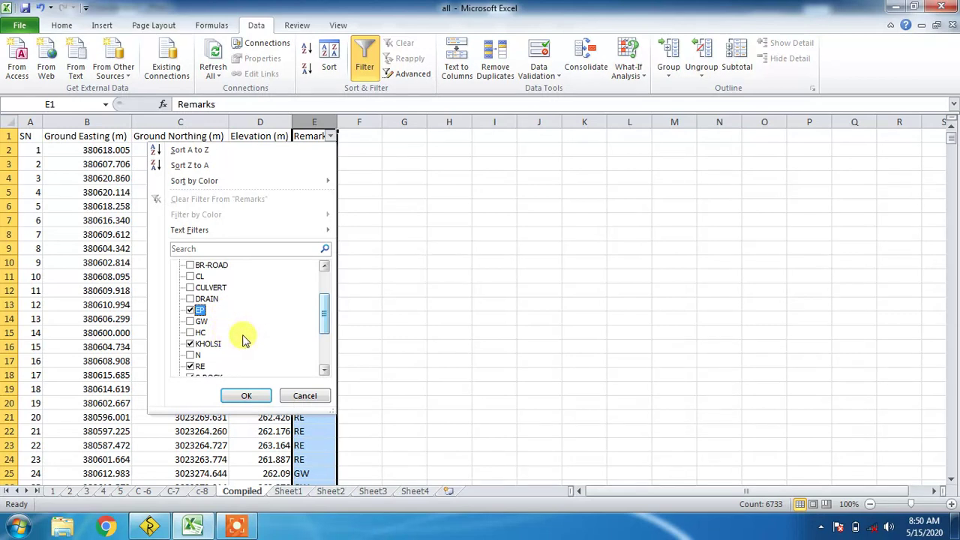
- Add BR-ROAD, CL, CULVERT and DRAIN to the Remarks filter and apply it
drag(323, 315, 327, 281)
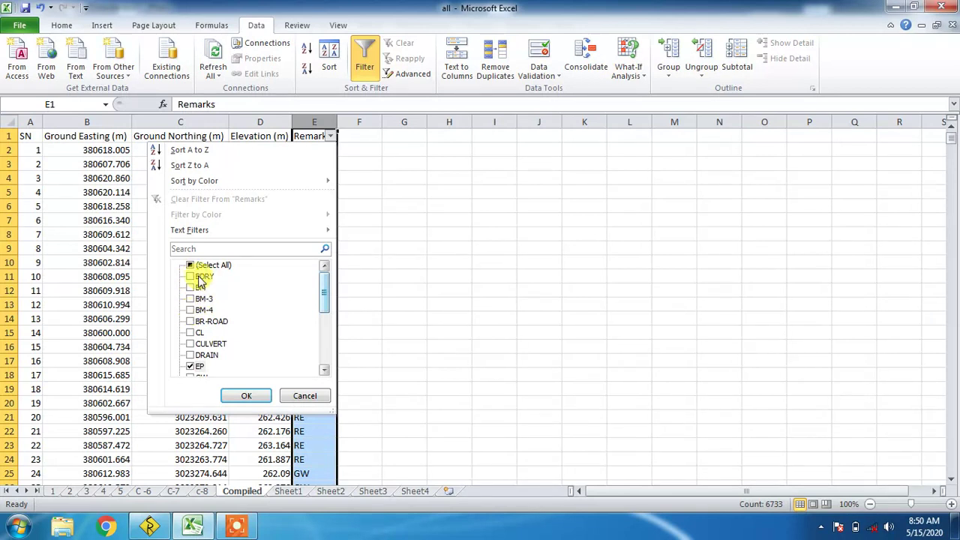
click(210, 323)
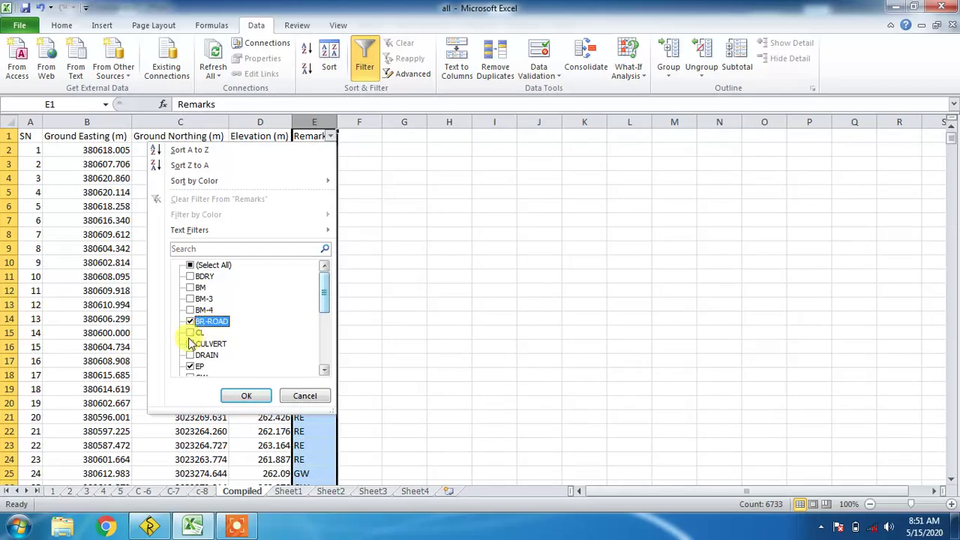
click(190, 332)
click(191, 344)
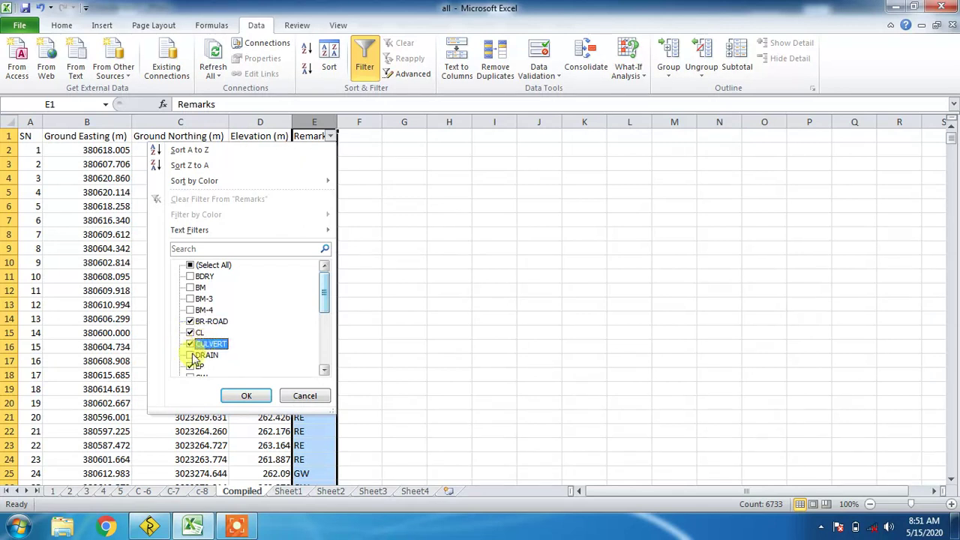
scroll(213, 347, down, 2)
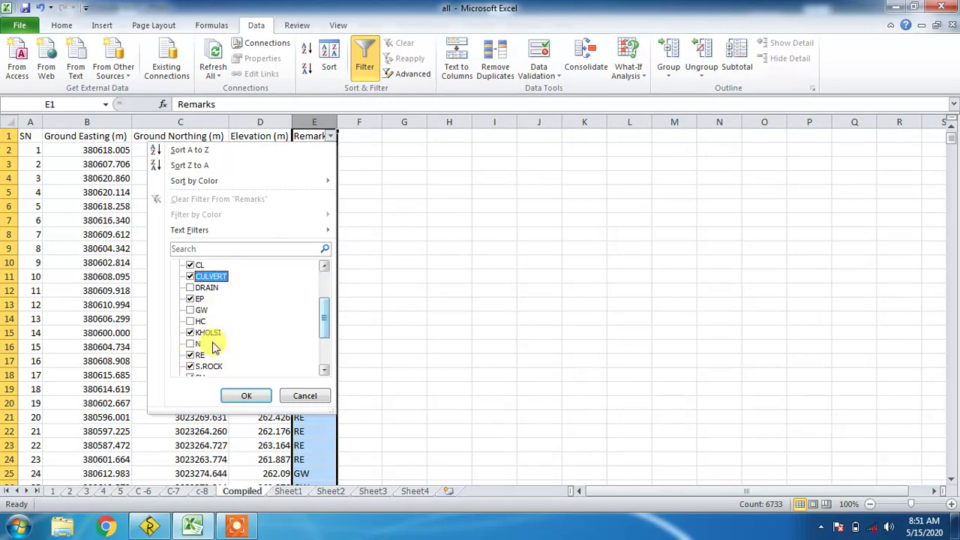
click(190, 288)
click(190, 300)
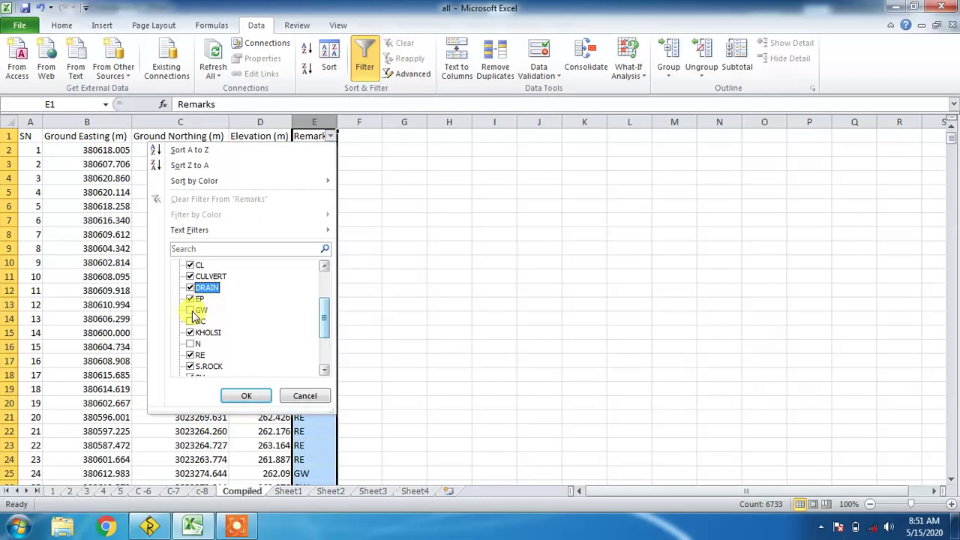
scroll(216, 318, down, 1)
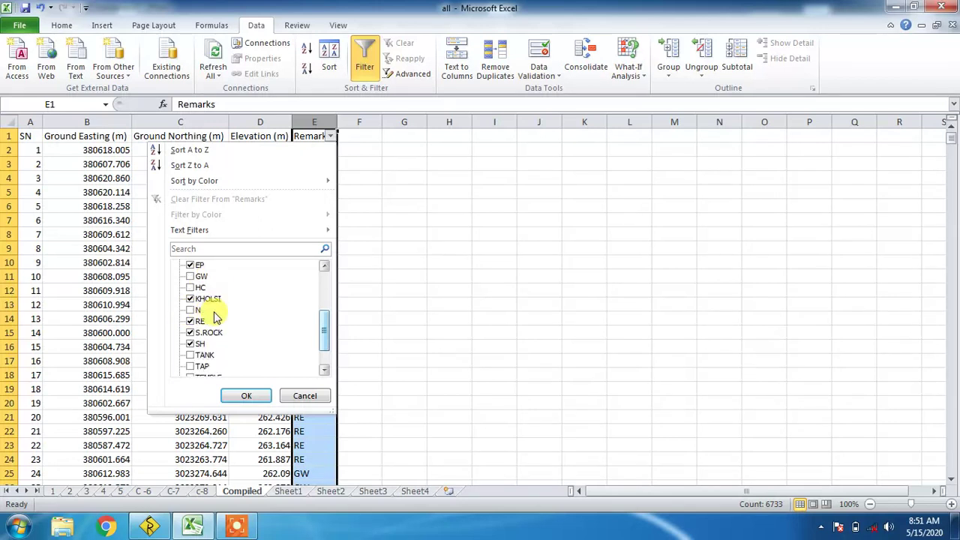
scroll(216, 318, down, 1)
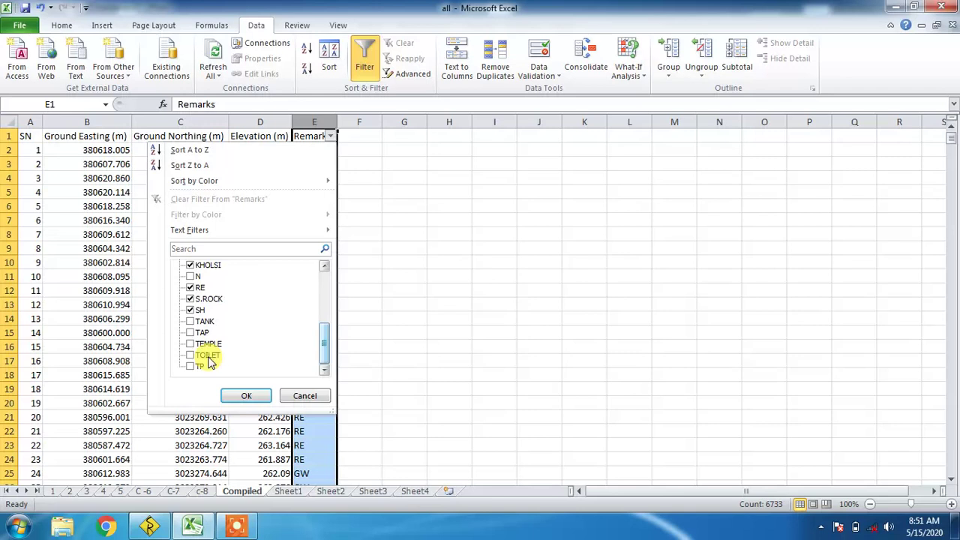
click(247, 396)
- Copy all filtered survey records without the header row and paste them into a new worksheet
click(405, 305)
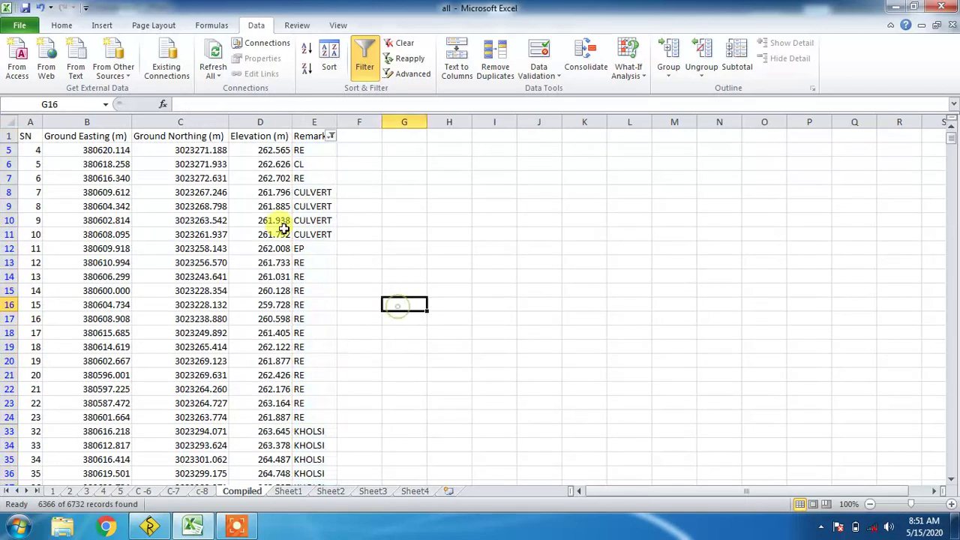
drag(39, 148, 300, 181)
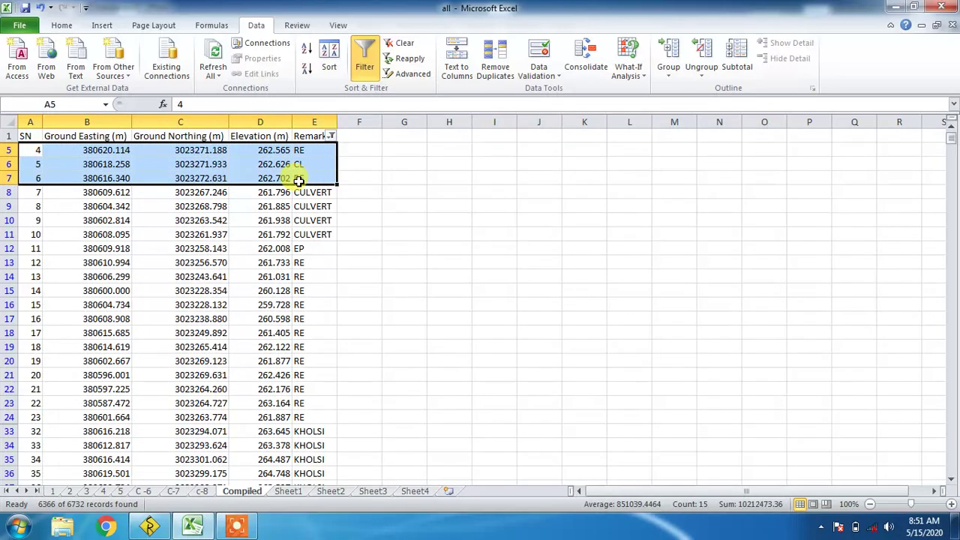
key(ctrl+shift+Down)
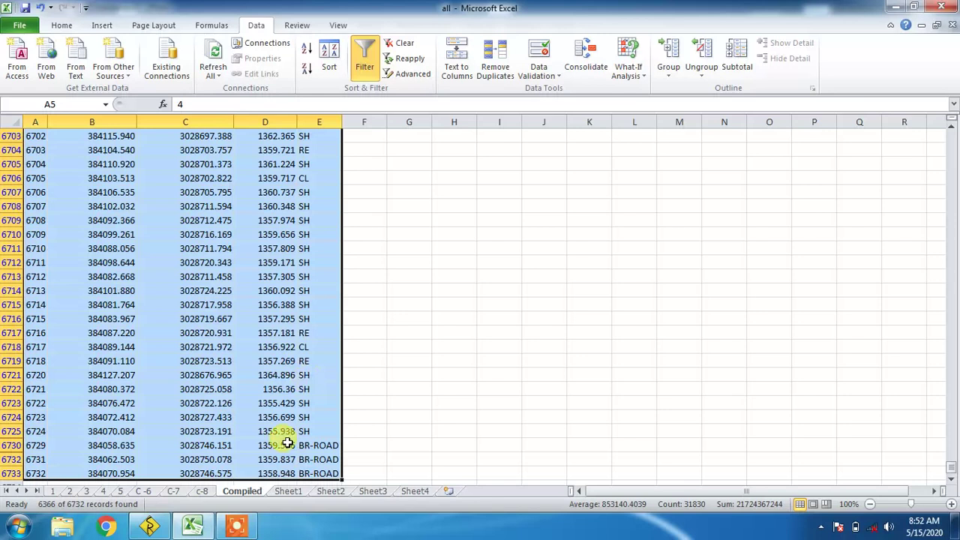
key(ctrl+c)
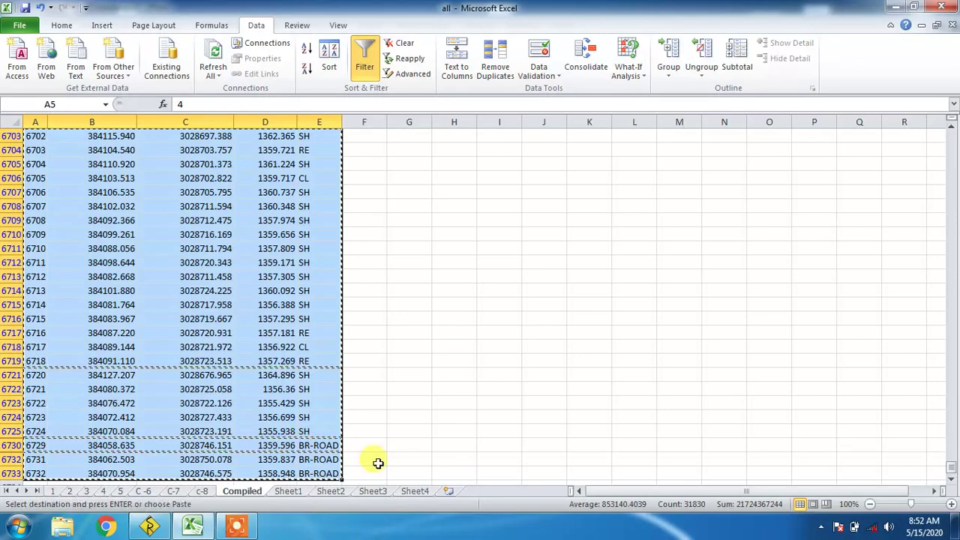
click(449, 491)
key(ctrl+v)
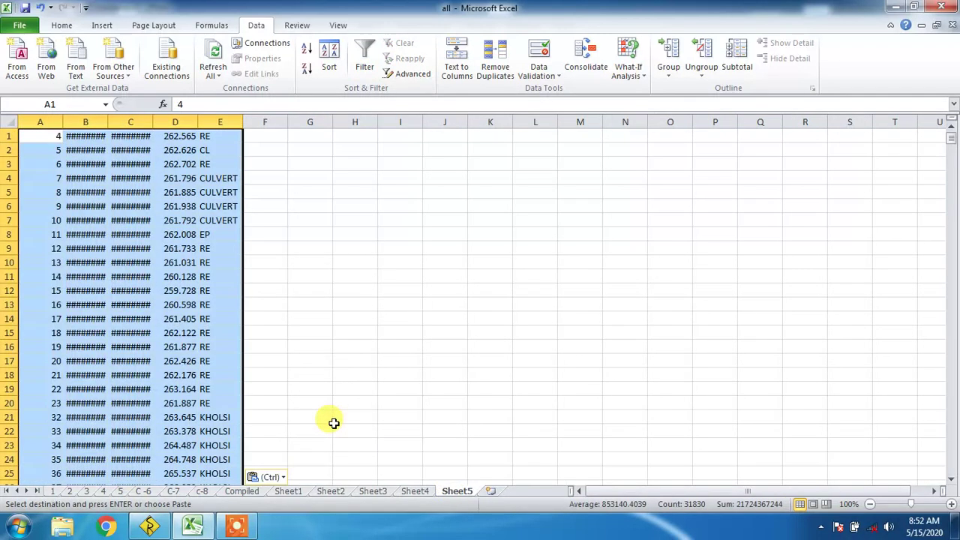
- Fit the new sheet's columns to their contents and select all the pasted survey records
drag(41, 121, 200, 126)
double_click(149, 122)
click(200, 191)
drag(27, 136, 205, 153)
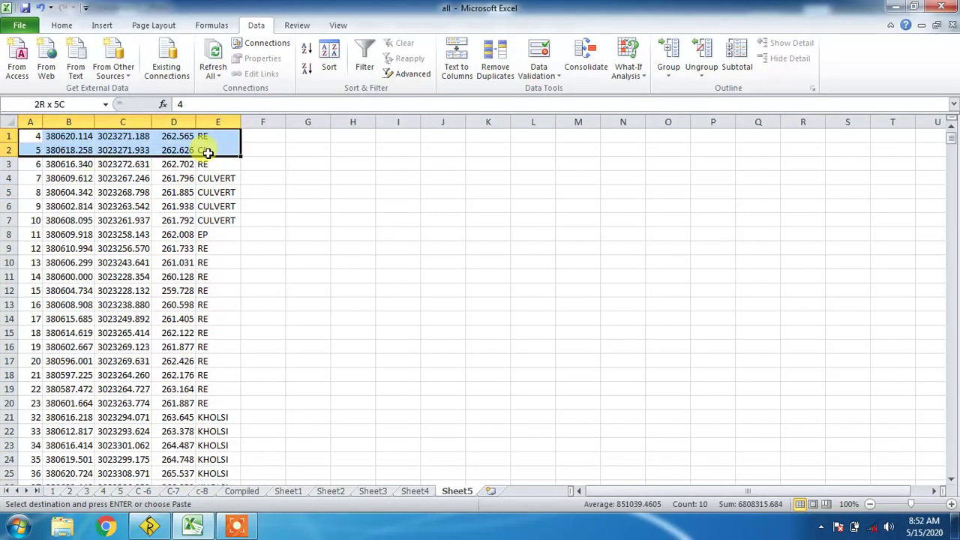
key(ctrl+shift+Down)
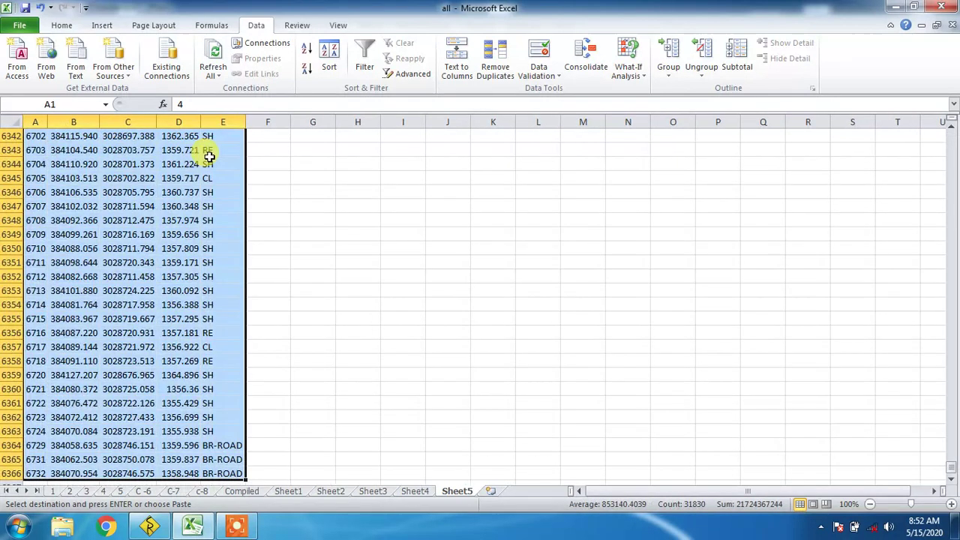
click(234, 525)
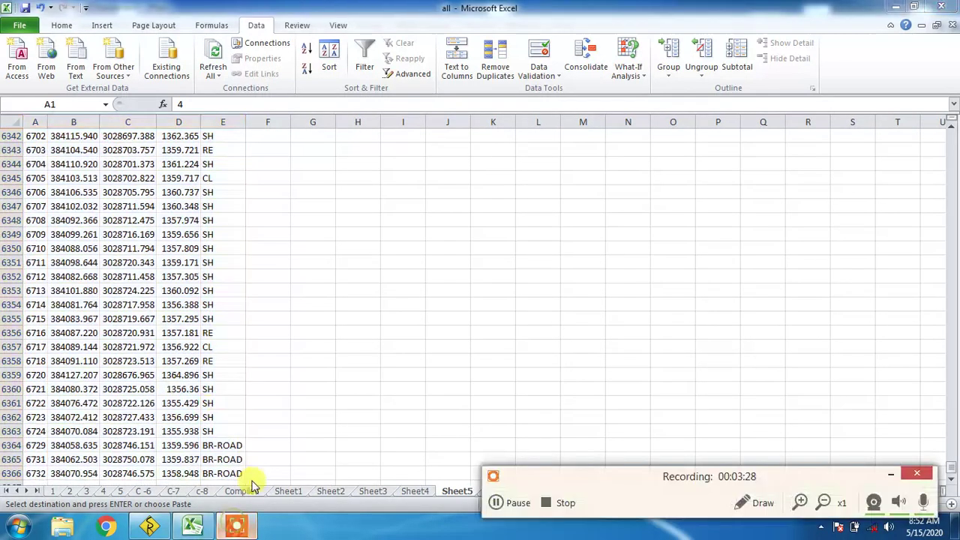
click(890, 474)
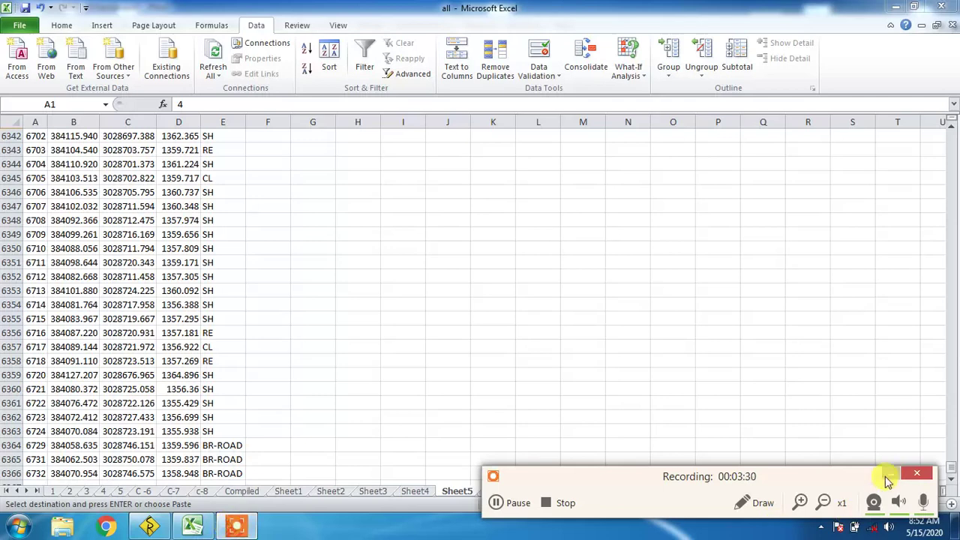
- Switch to Smart Road and load the selected survey records into the 3D points import from the active Excel sheet
key(ctrl+a)
click(154, 525)
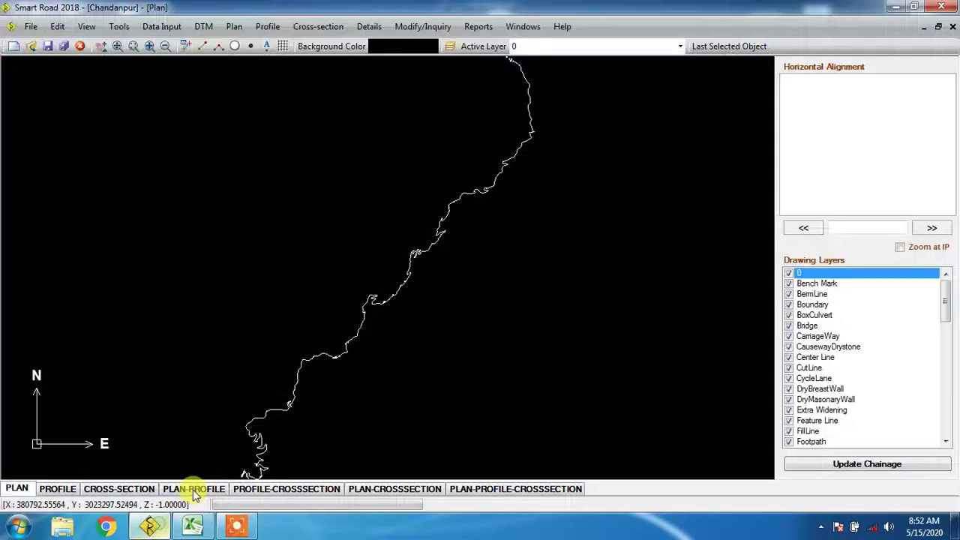
click(202, 28)
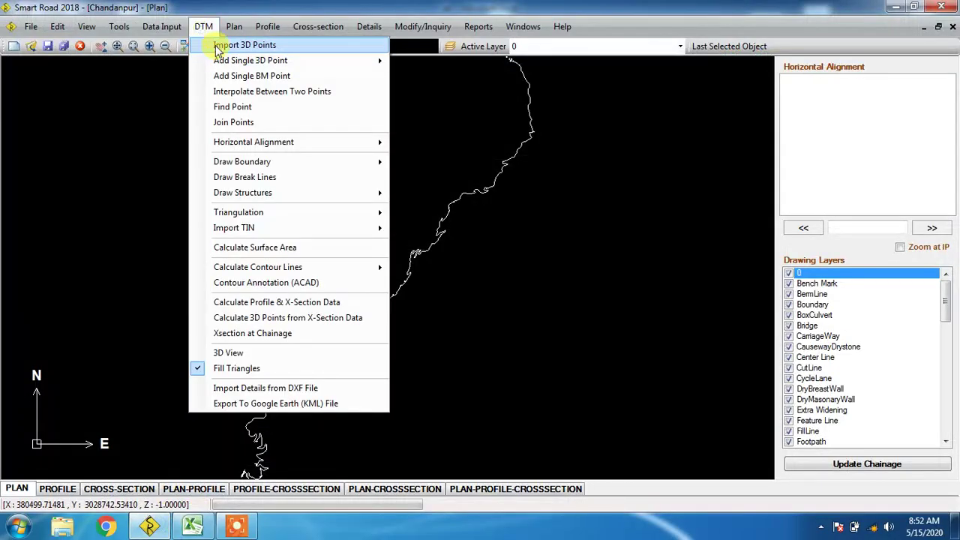
click(217, 43)
click(317, 121)
click(322, 153)
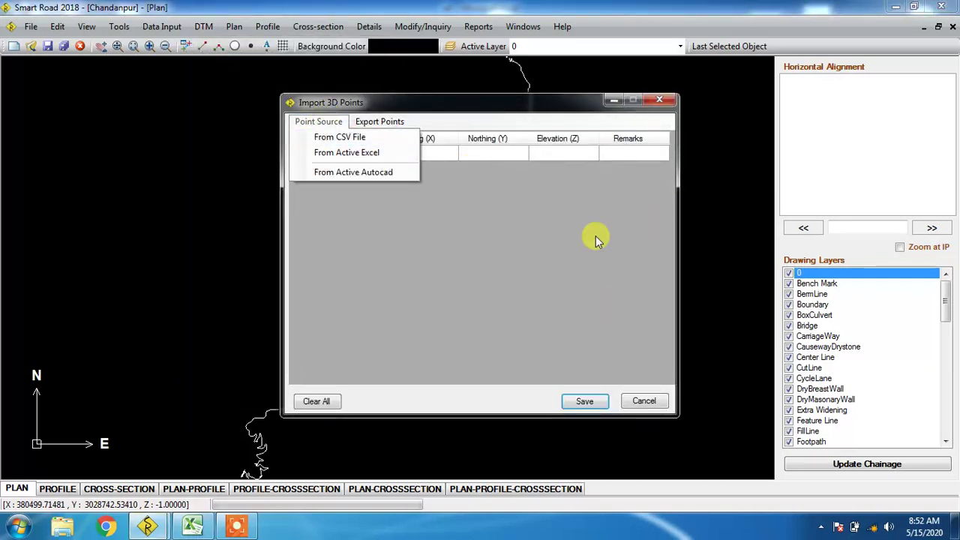
click(347, 153)
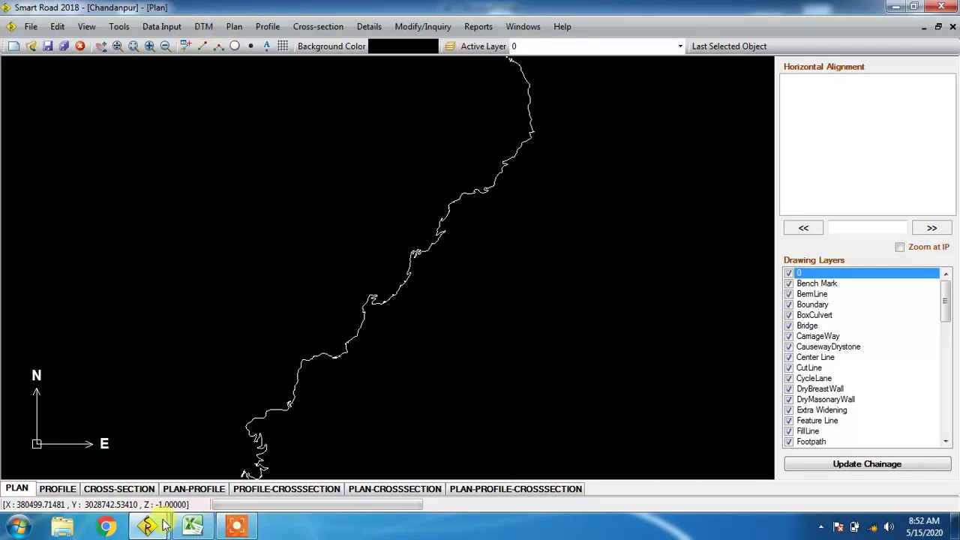
- Save the loaded 3D survey points into the Chandanpur plan
mouse_move(165, 525)
click(239, 469)
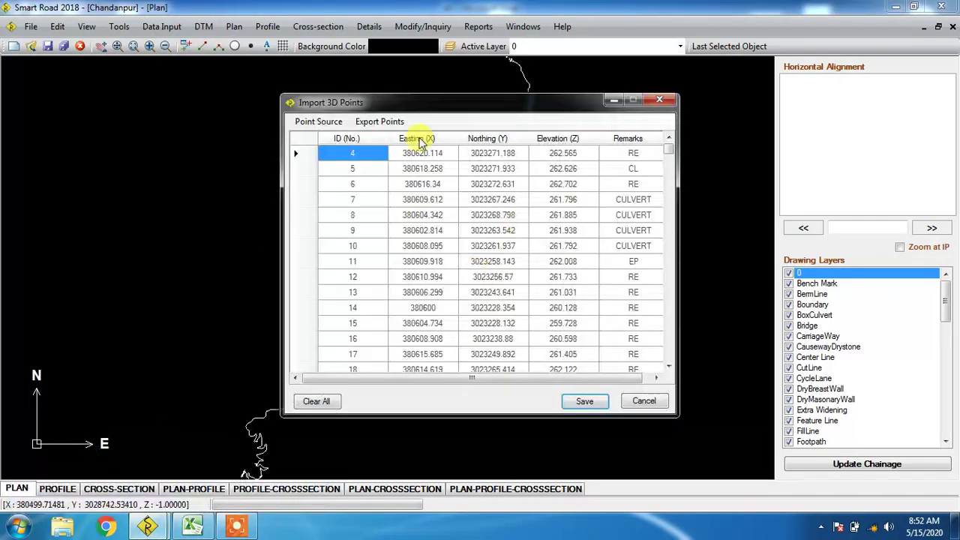
click(583, 401)
- Start an on-screen boundary at the road's southern end, tracing outside the western zigzag points to the southernmost curve near easting 380800
scroll(374, 299, up, 5)
scroll(388, 267, up, 3)
scroll(390, 263, down, 2)
scroll(389, 262, down, 3)
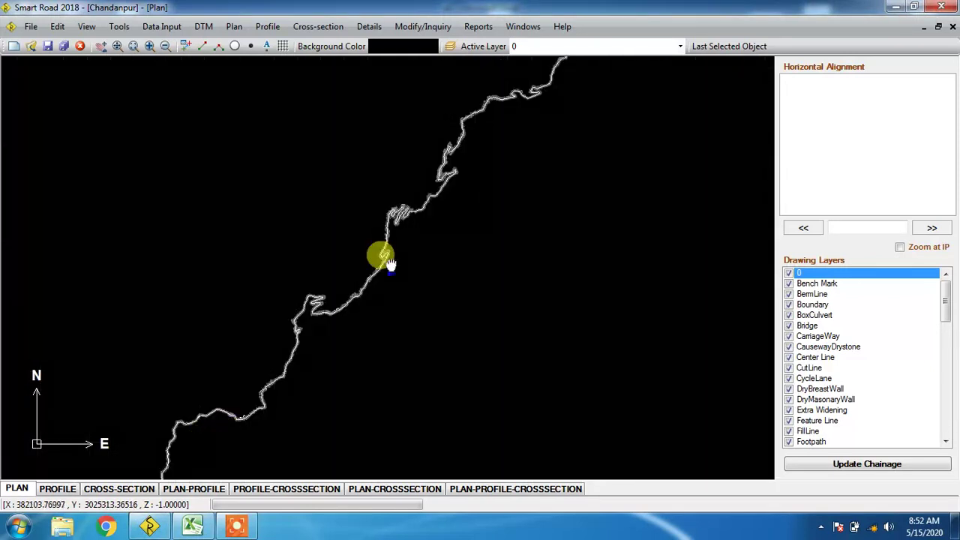
scroll(356, 310, down, 2)
scroll(357, 311, down, 1)
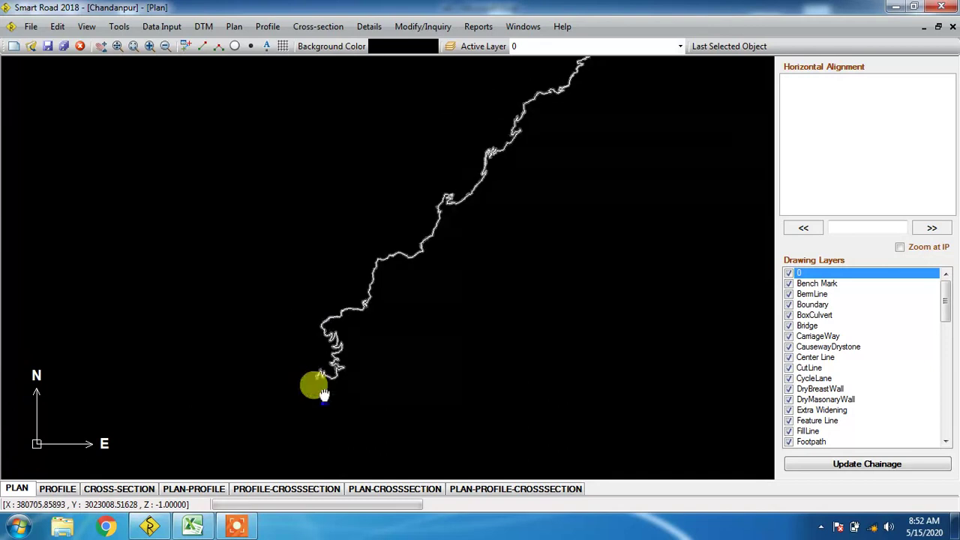
scroll(324, 395, up, 5)
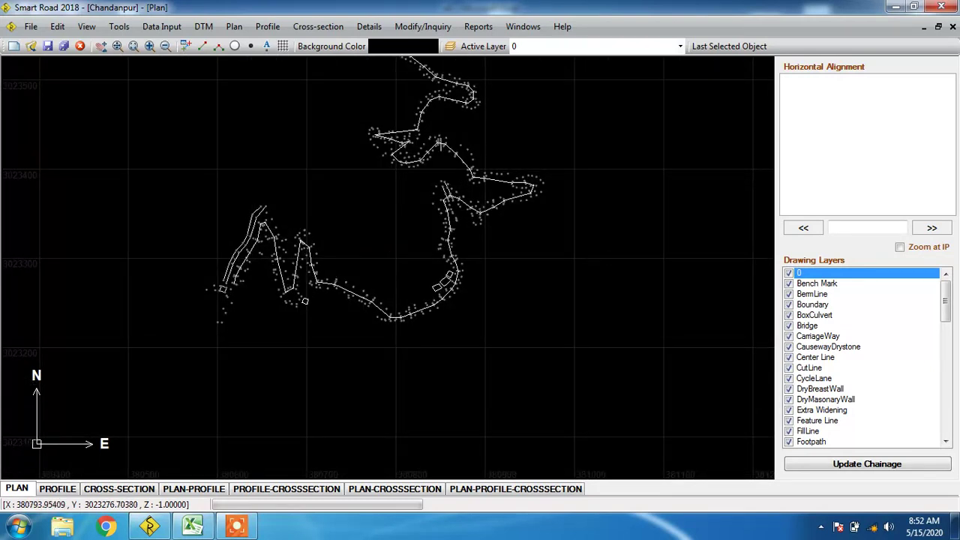
click(206, 29)
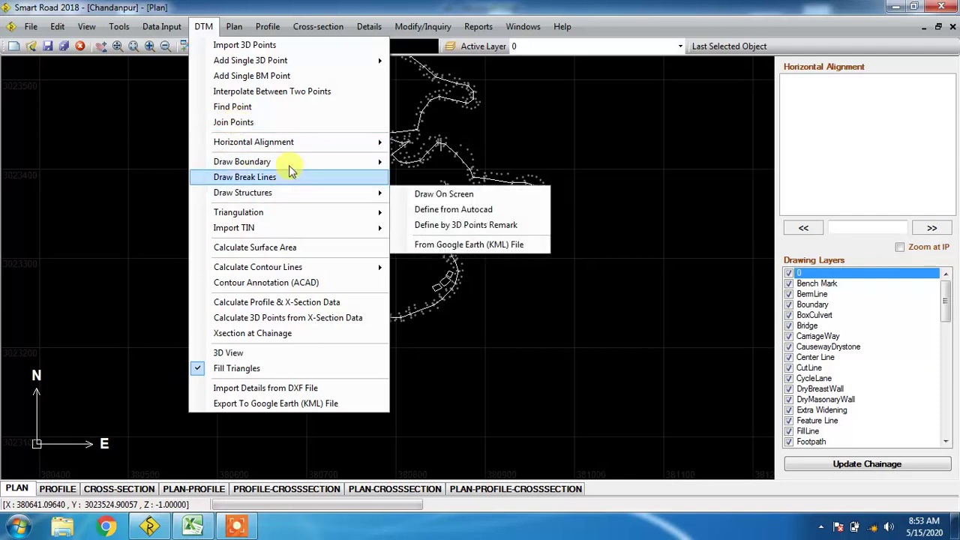
mouse_move(327, 165)
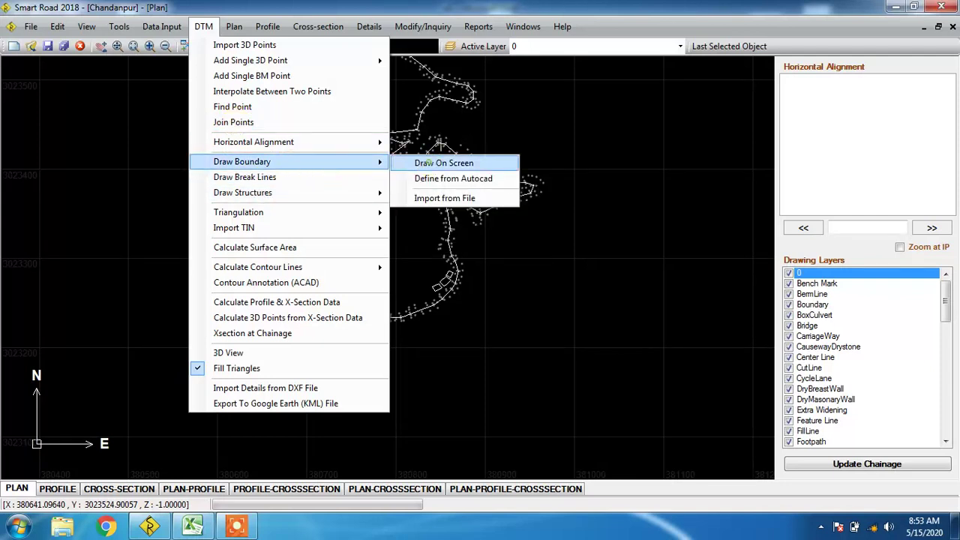
click(443, 162)
click(198, 290)
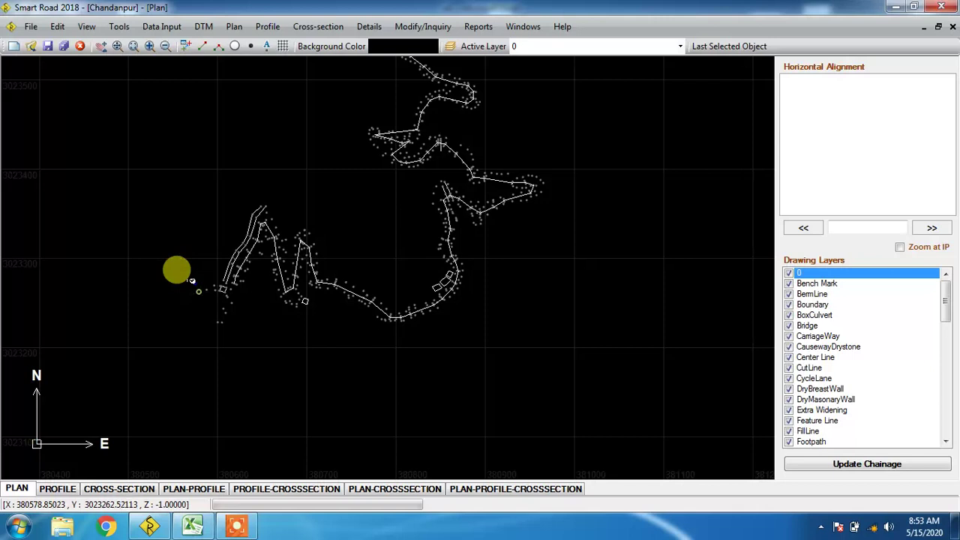
click(229, 241)
click(254, 192)
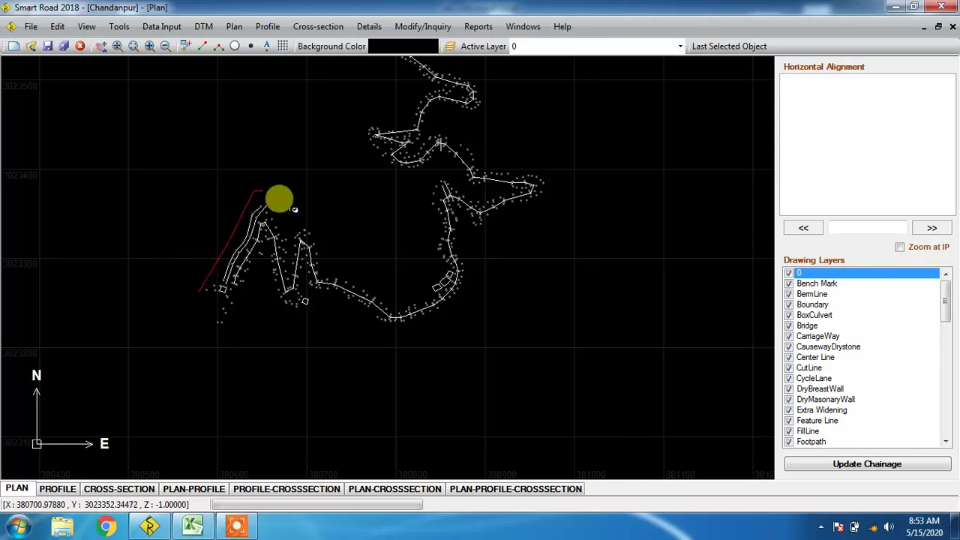
click(332, 263)
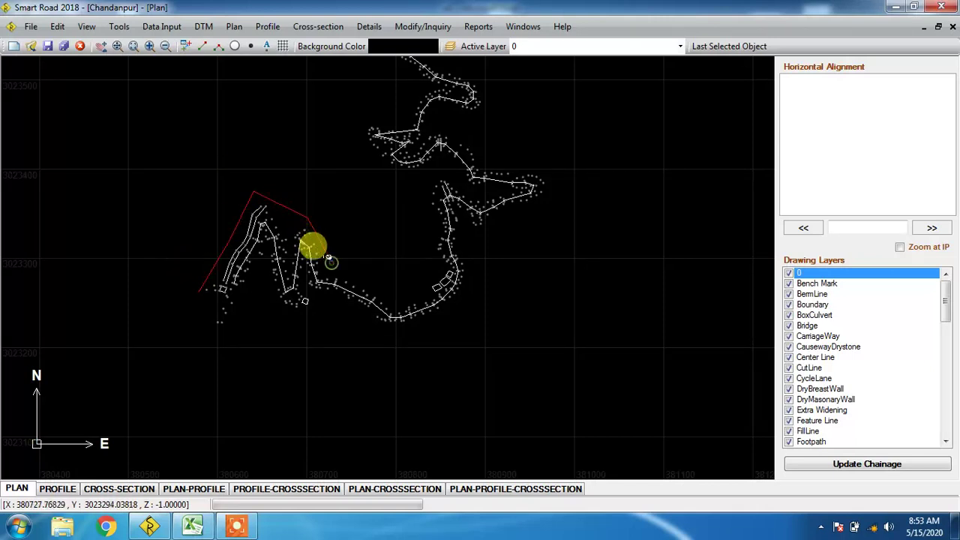
click(402, 304)
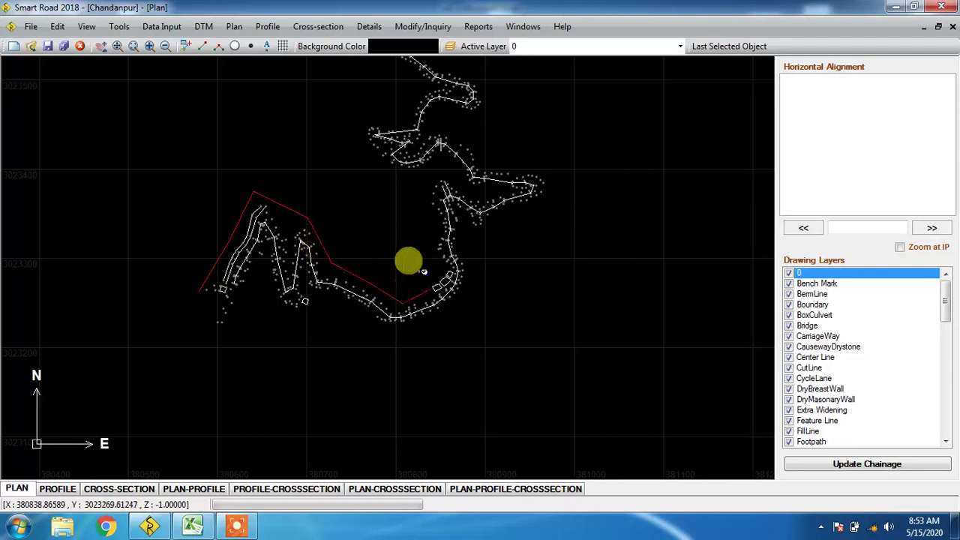
- Continue the boundary north from the southernmost curve, along the west side of the points and around the hairpin, to about northing 3023500
click(417, 205)
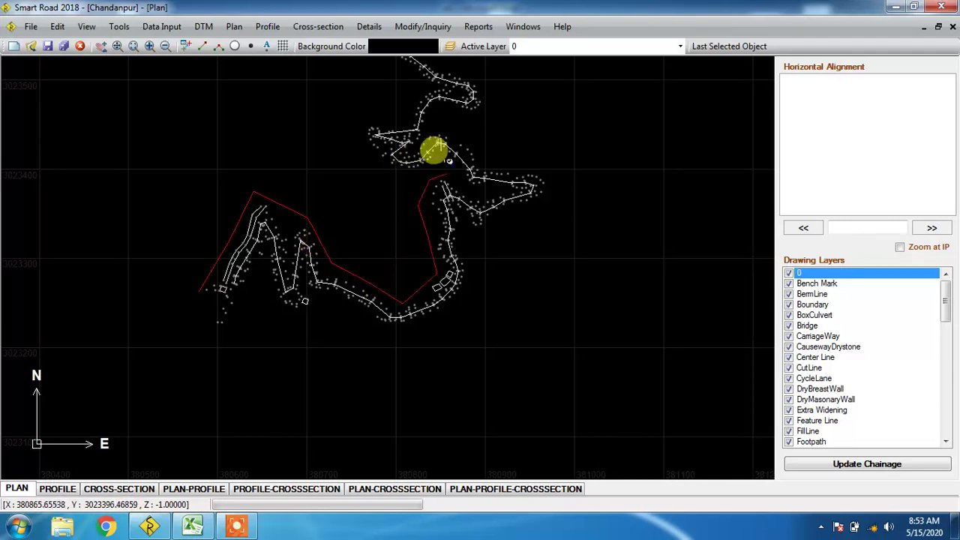
click(457, 174)
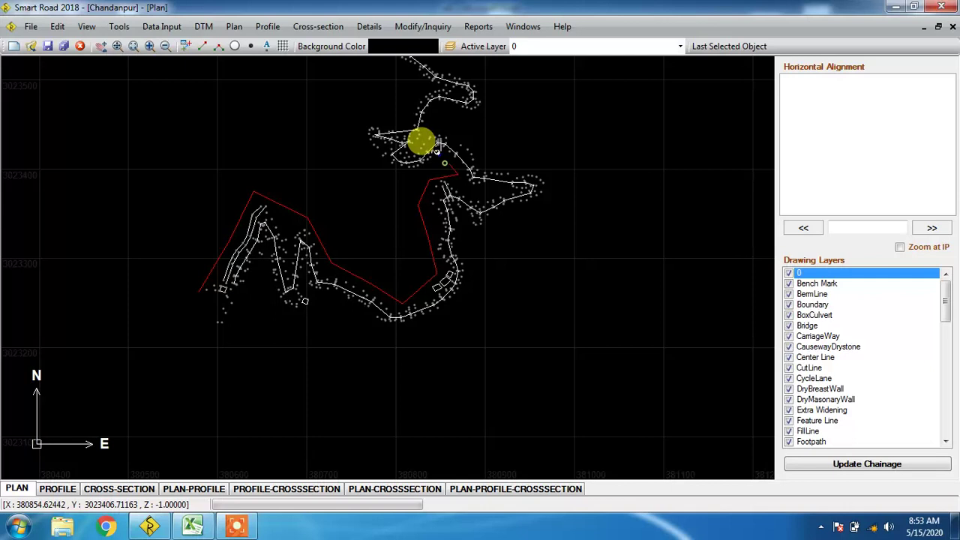
click(367, 160)
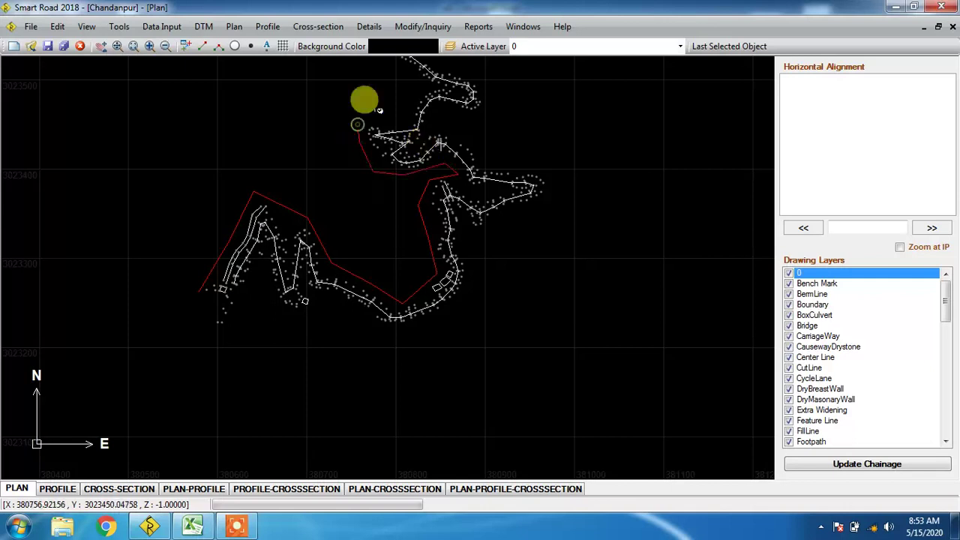
click(379, 110)
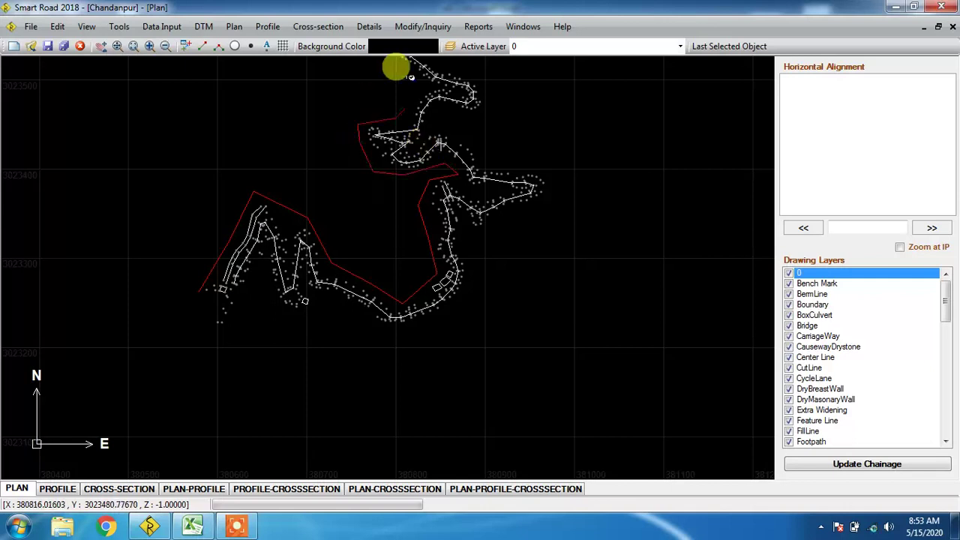
click(403, 72)
- Extend the boundary around the western bend, up into the next loop and back west around the hairpin near northing 3023650
scroll(369, 210, down, 2)
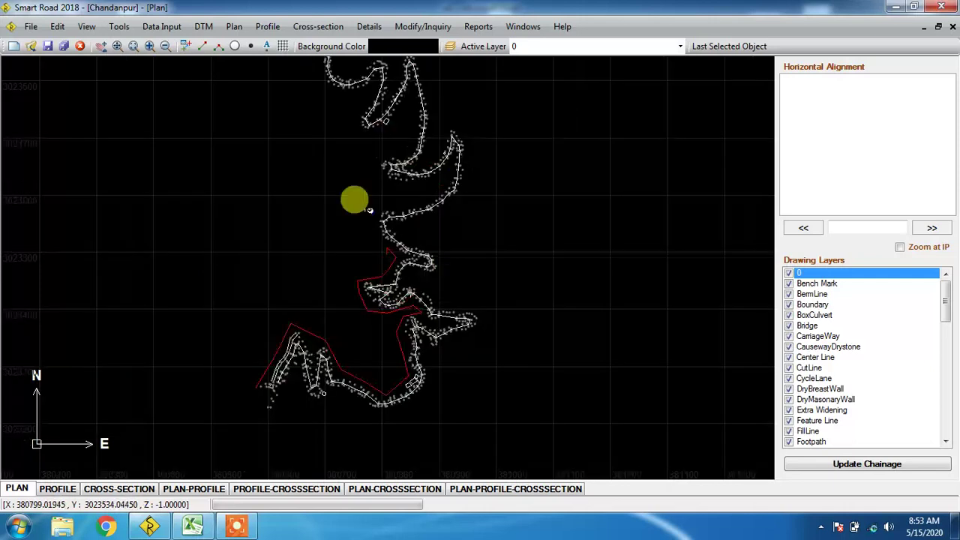
scroll(369, 210, up, 3)
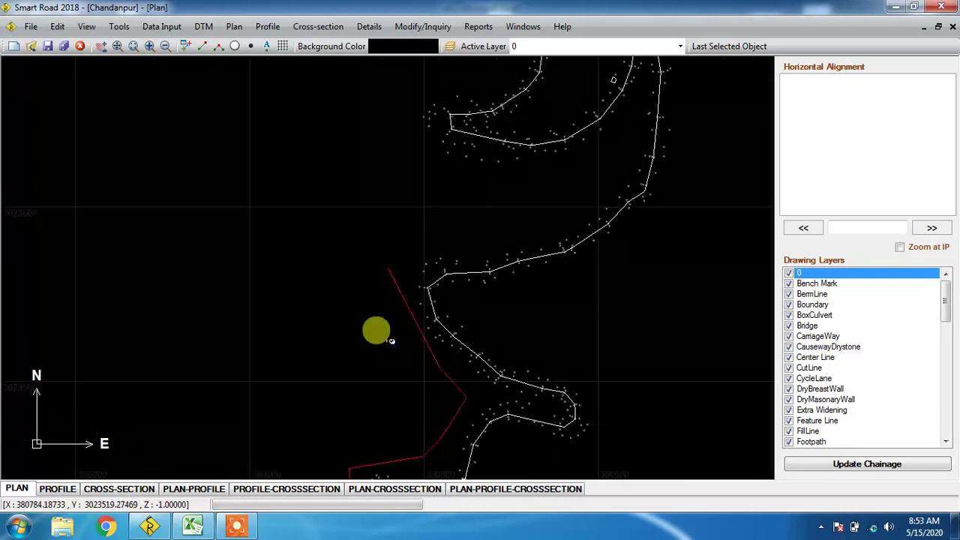
click(399, 311)
click(392, 265)
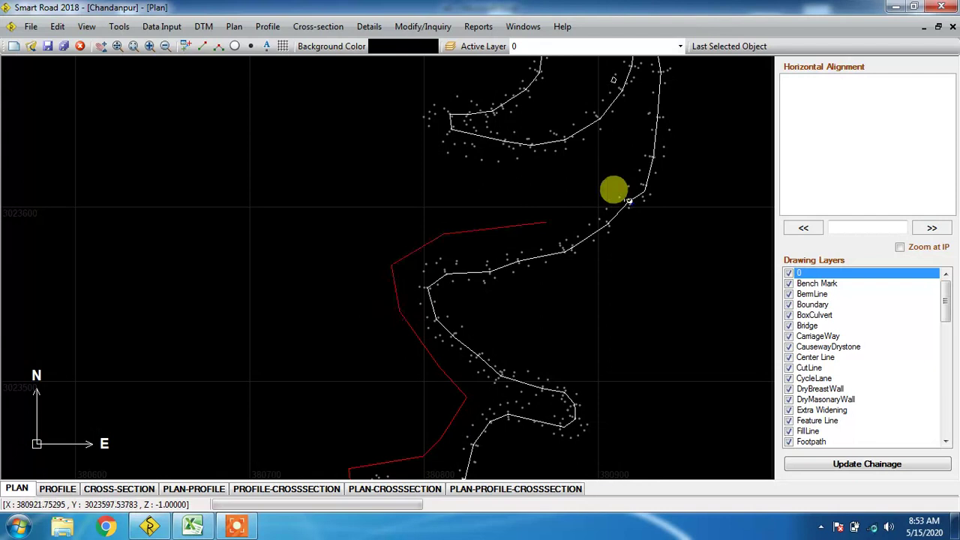
click(529, 224)
click(593, 200)
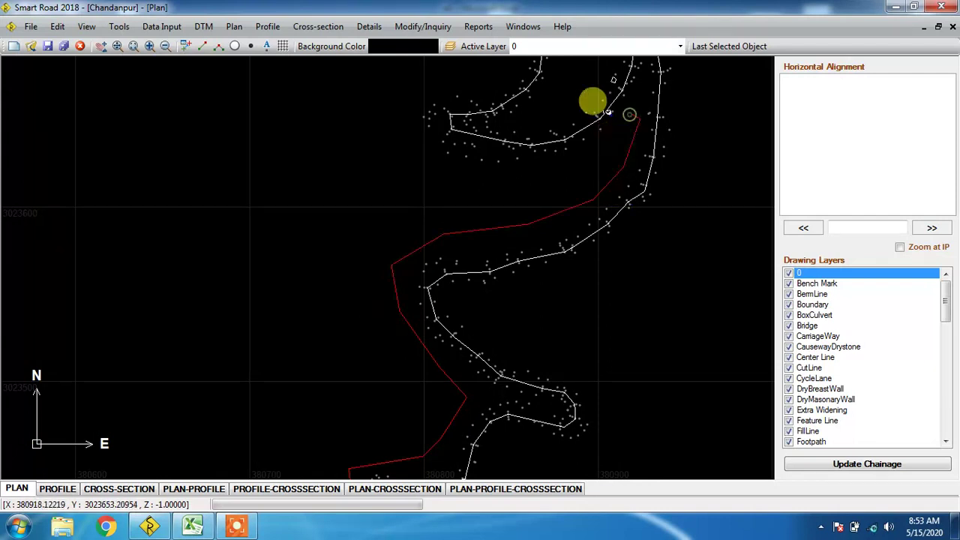
click(519, 169)
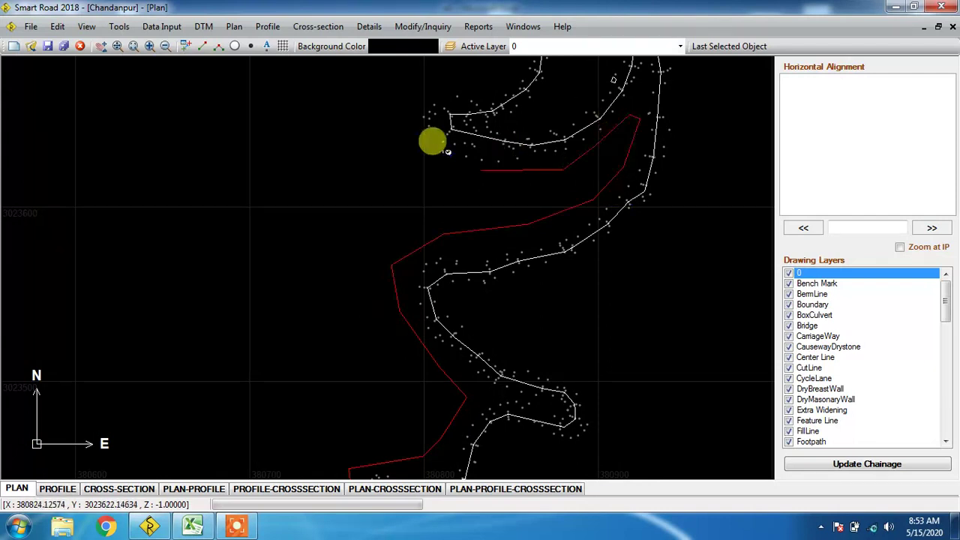
click(428, 158)
click(413, 144)
click(405, 114)
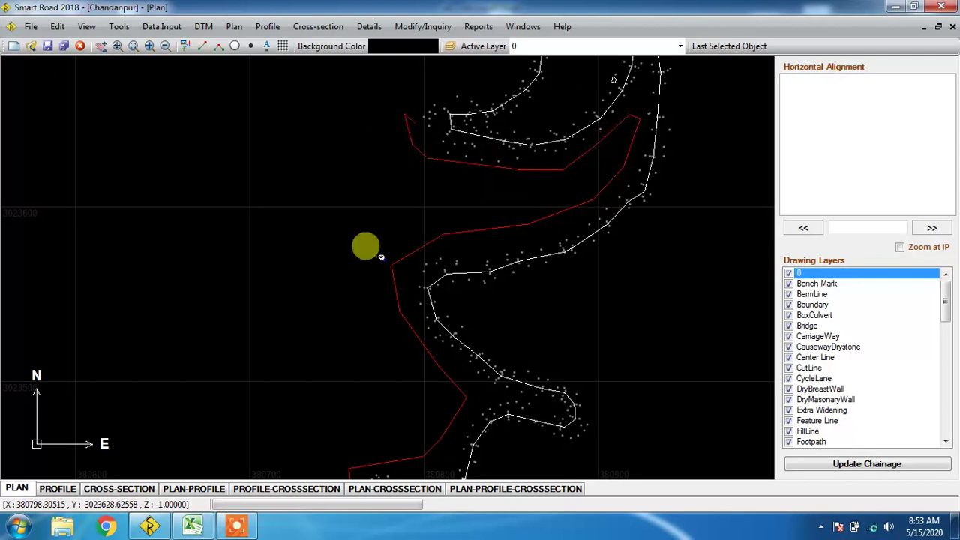
- Trace the boundary from that hairpin north inside the narrow loop to about northing 3023780, then back down to about 3023710
scroll(365, 246, down, 4)
scroll(364, 248, up, 3)
click(384, 282)
click(427, 281)
click(453, 271)
click(464, 234)
click(463, 185)
click(453, 129)
click(442, 117)
click(426, 173)
click(403, 212)
click(366, 223)
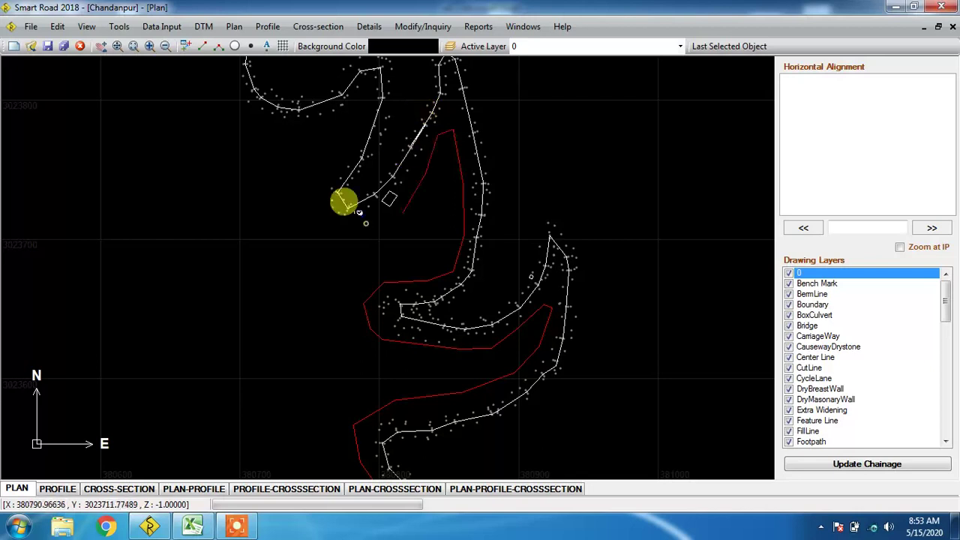
- Carry the boundary around the hairpin near northing 3023710 and west below the next curve to about easting 380720
click(330, 225)
click(312, 202)
click(311, 181)
click(326, 143)
click(353, 123)
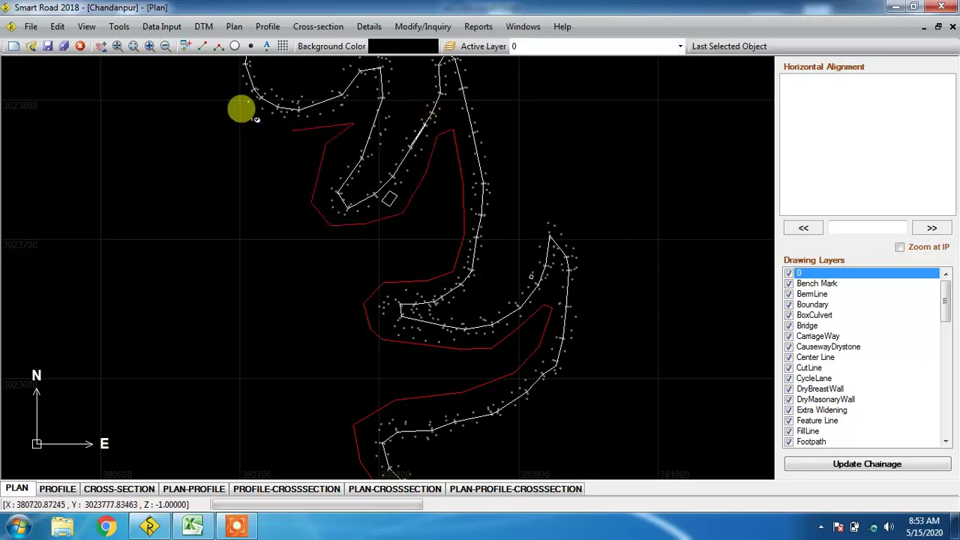
click(265, 131)
- Extend the boundary outside the large westward bulge of survey points to about easting 380910, northing 3024070
scroll(281, 167, down, 4)
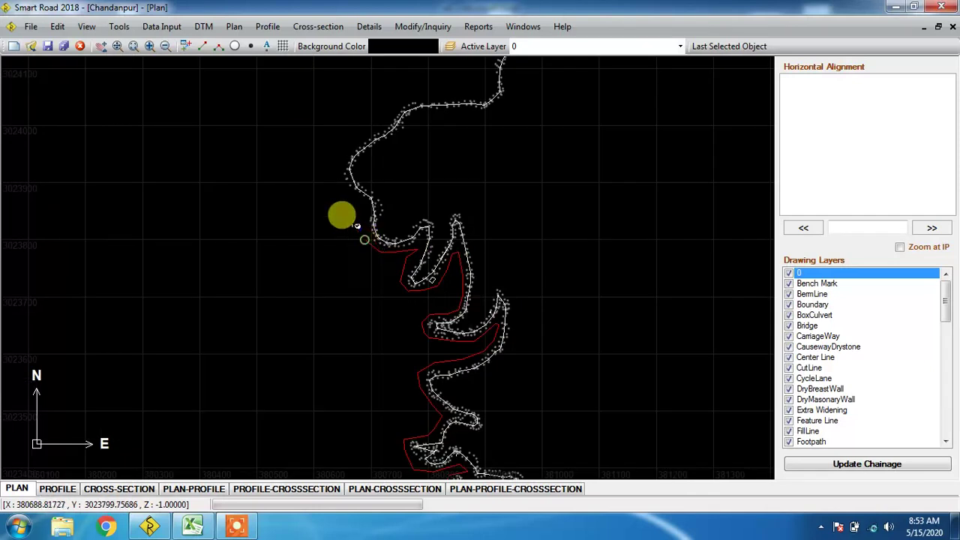
click(357, 225)
click(320, 159)
click(398, 94)
click(450, 84)
click(491, 85)
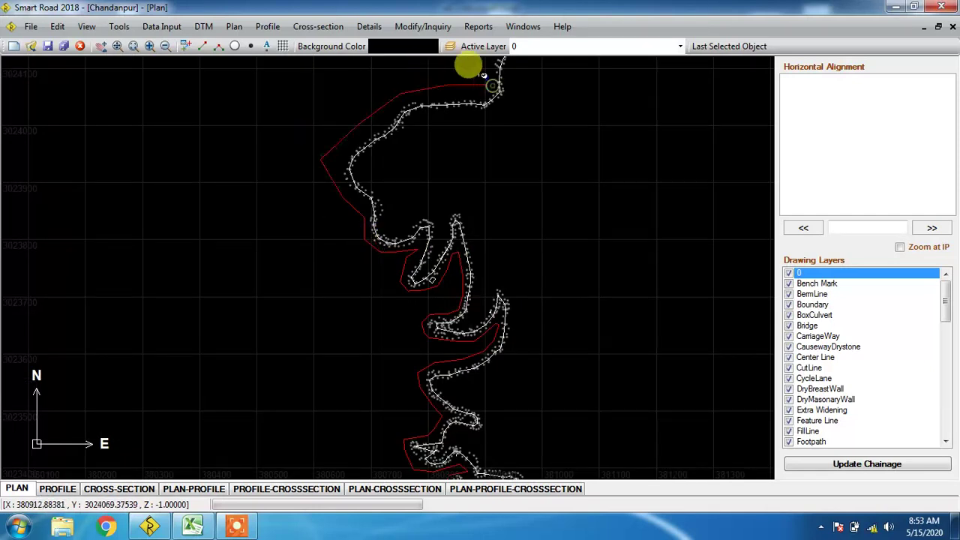
- Continue the boundary along the north side of the eastbound stretch and around the double-back bend near easting 381200
scroll(464, 136, down, 2)
scroll(381, 256, up, 3)
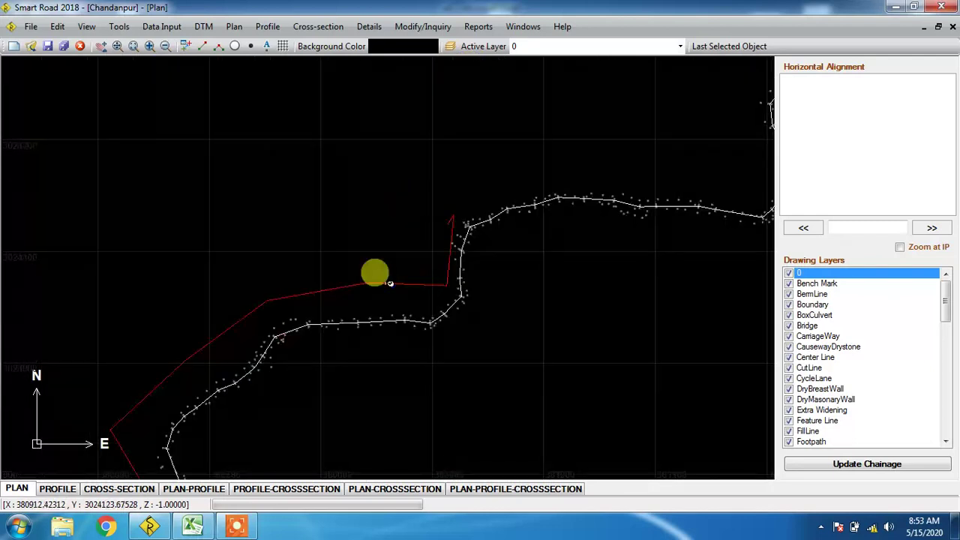
scroll(375, 272, down, 1)
click(436, 239)
click(453, 223)
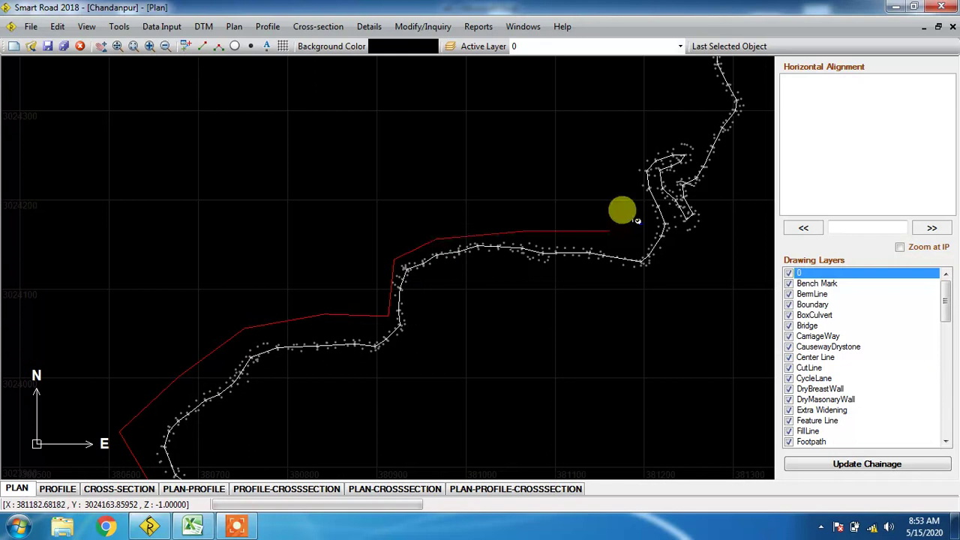
click(641, 227)
click(615, 167)
click(658, 136)
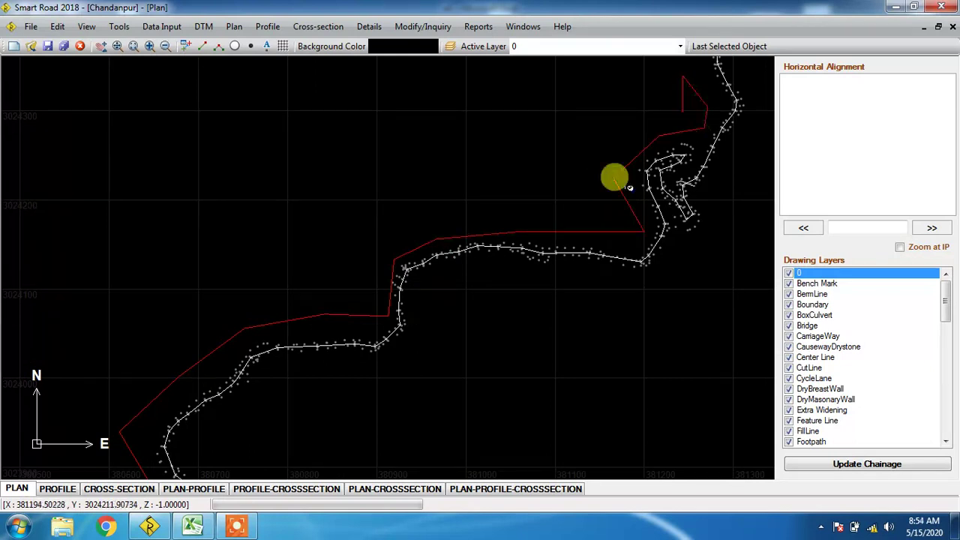
- Extend the boundary north along the west side of the survey points to about northing 3024640
scroll(615, 177, down, 4)
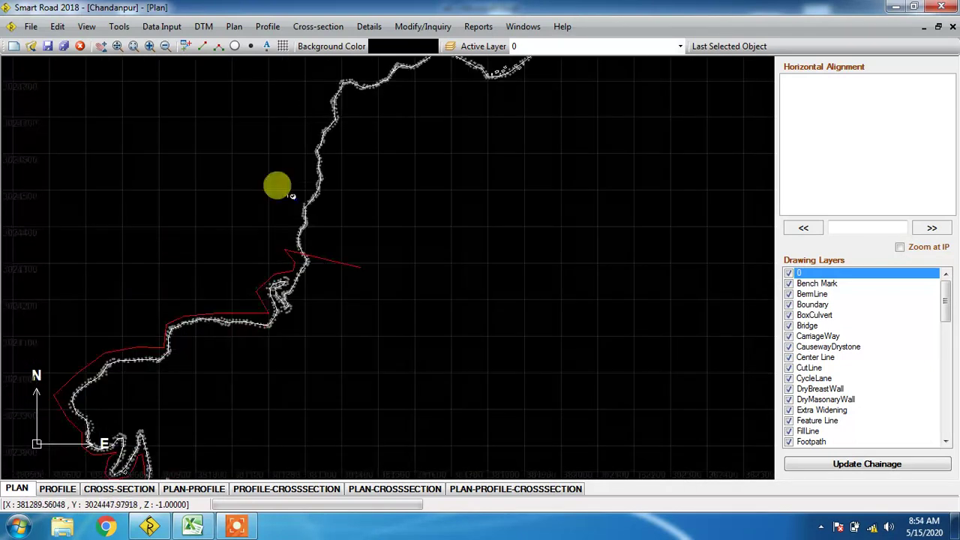
scroll(371, 251, up, 2)
click(375, 267)
click(408, 223)
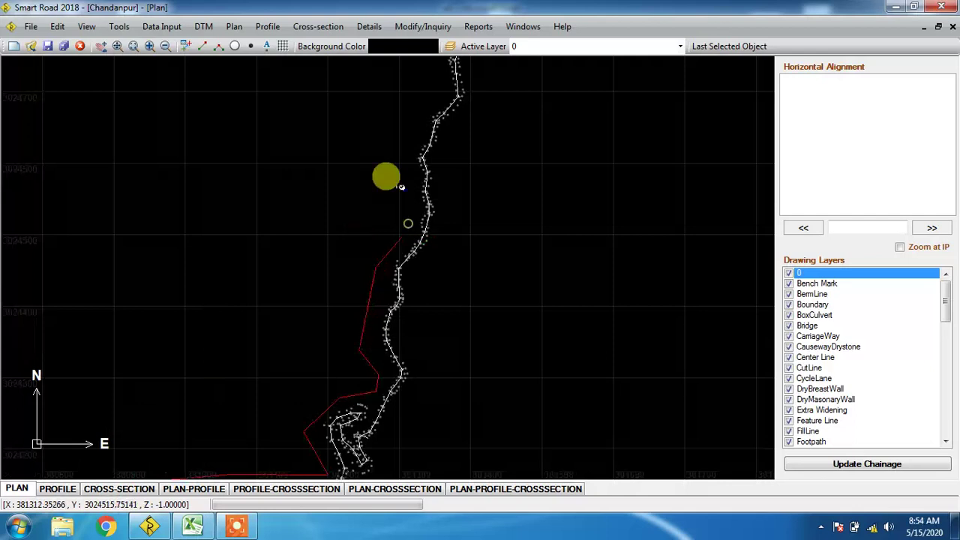
click(410, 131)
- Carry the boundary around the bend near easting 381400 and northeast above the survey points to about easting 381590
scroll(380, 257, down, 2)
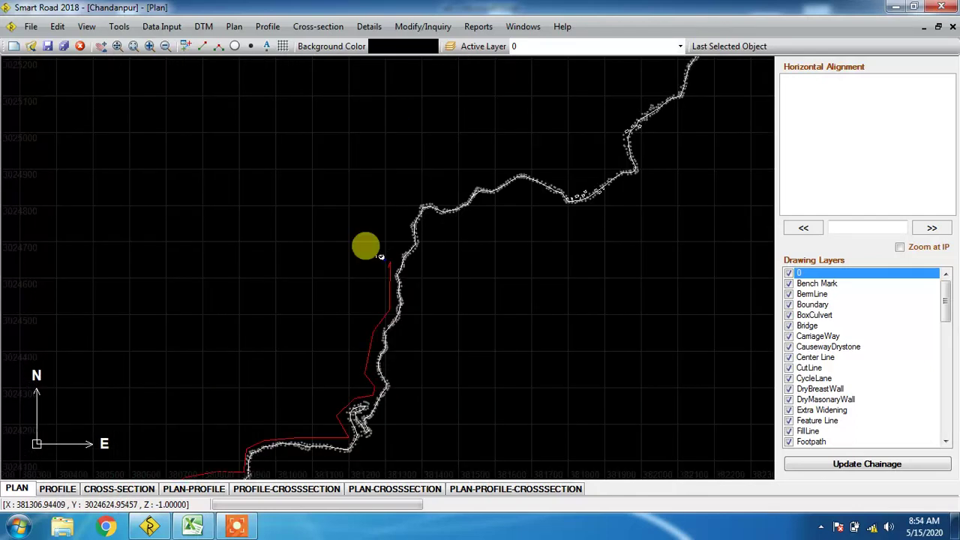
middle_drag(387, 233, 382, 251)
scroll(380, 259, up, 1)
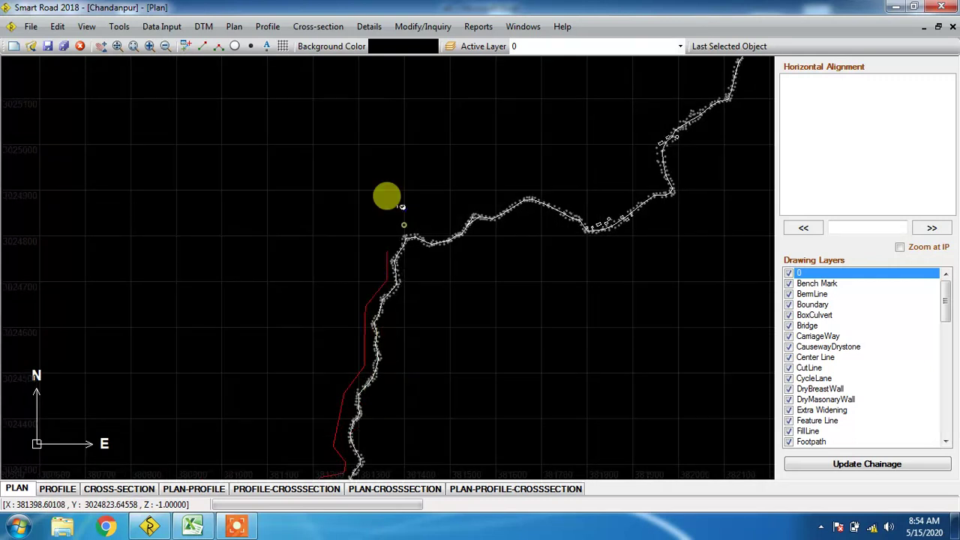
click(402, 207)
click(434, 208)
click(489, 199)
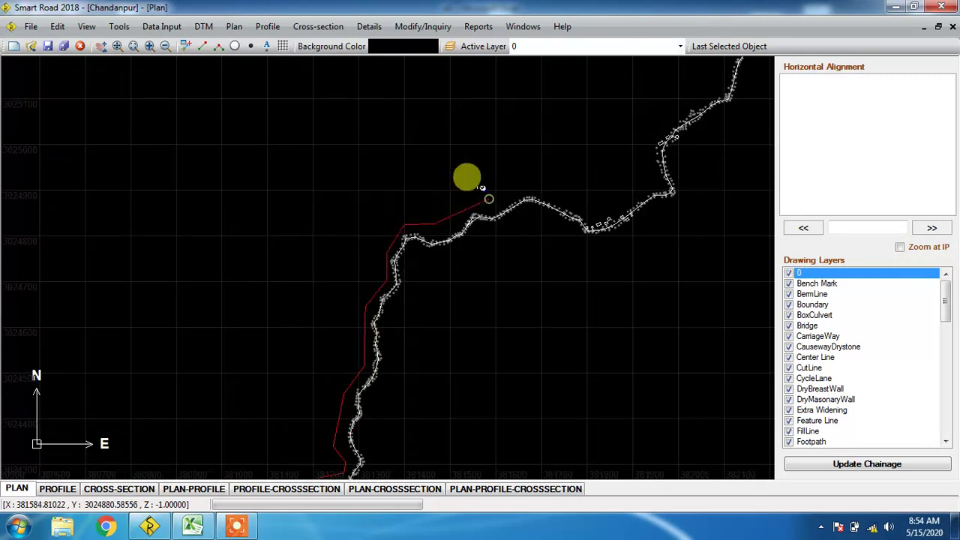
- Continue the boundary east above the dip in the survey points and turn it north to about northing 3025020
click(482, 188)
click(573, 178)
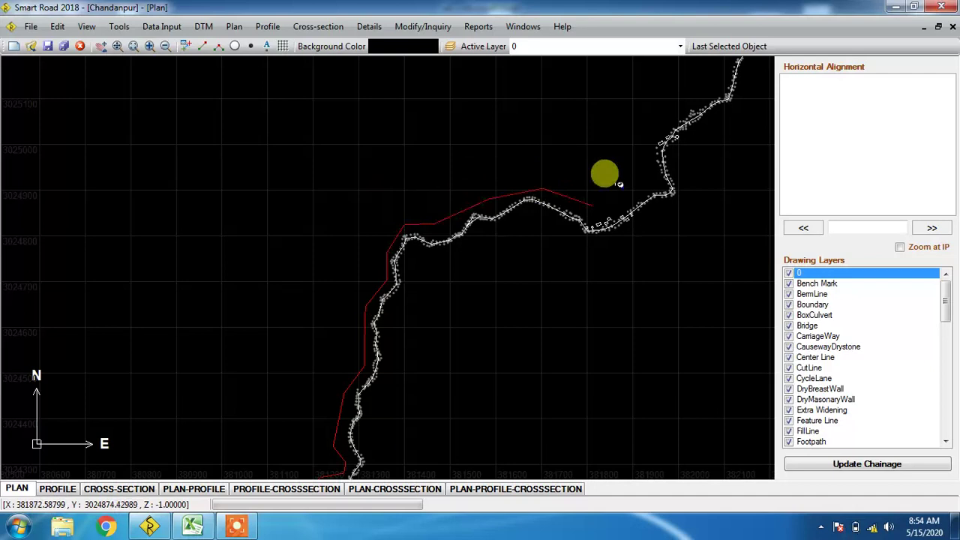
click(642, 179)
click(649, 134)
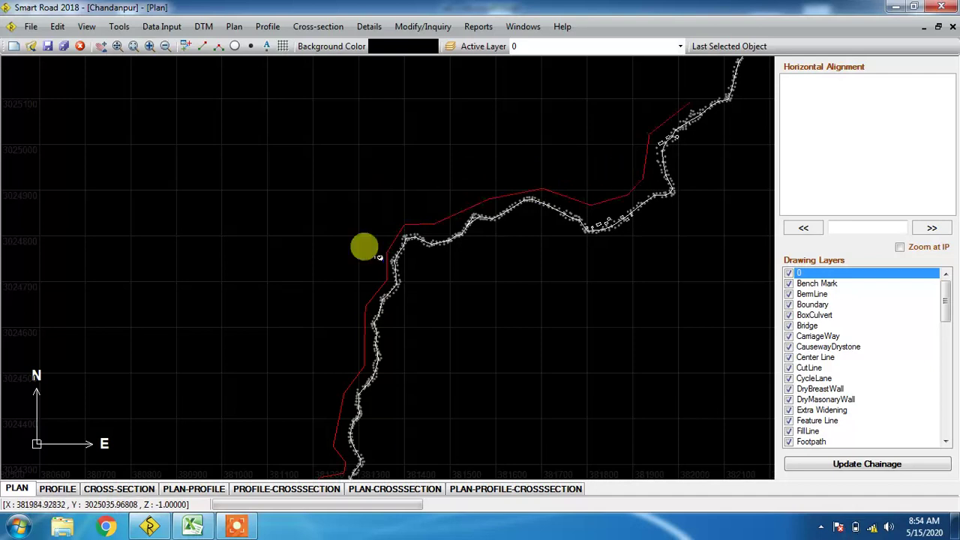
- Extend the boundary northeast and over the hairpin bends near northing 3025700 to about easting 382640, northing 3025760
scroll(364, 246, down, 4)
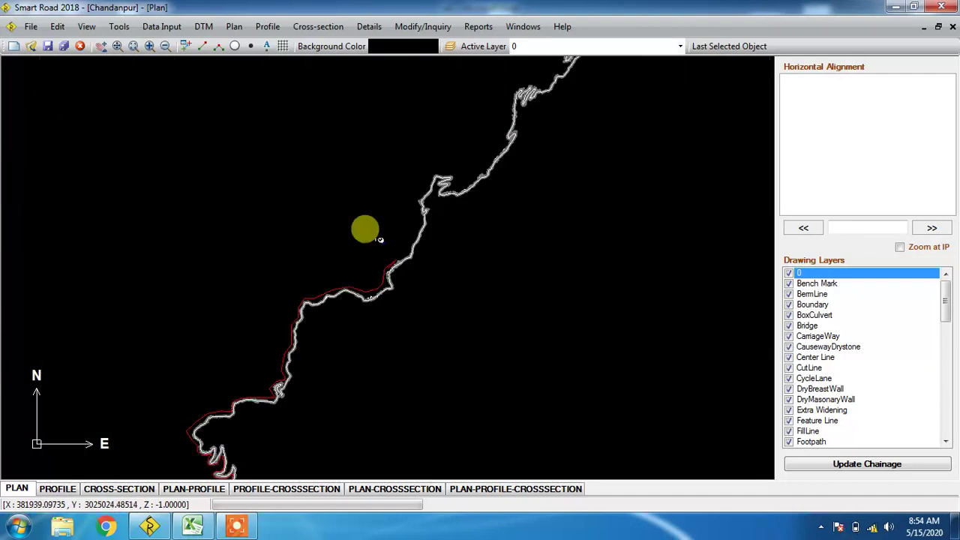
scroll(379, 239, up, 2)
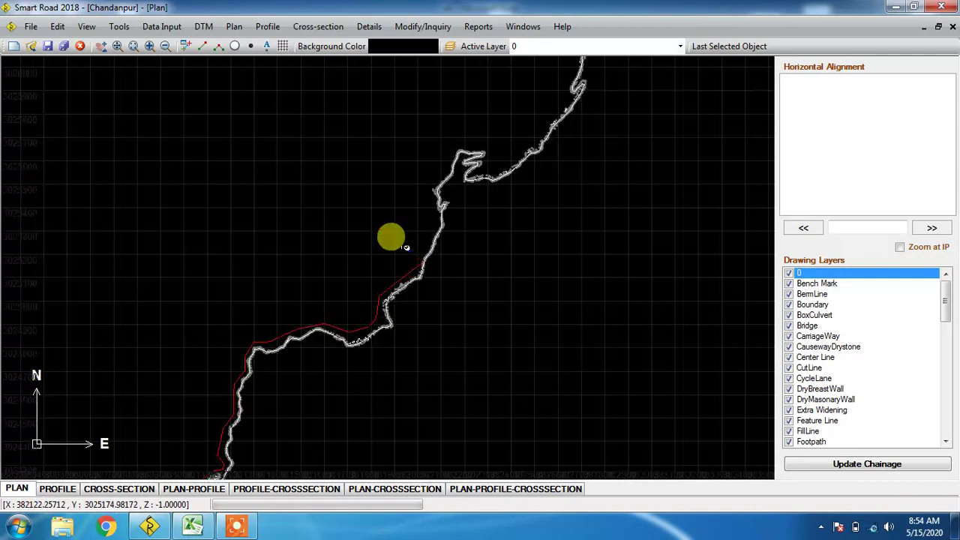
click(429, 210)
click(487, 143)
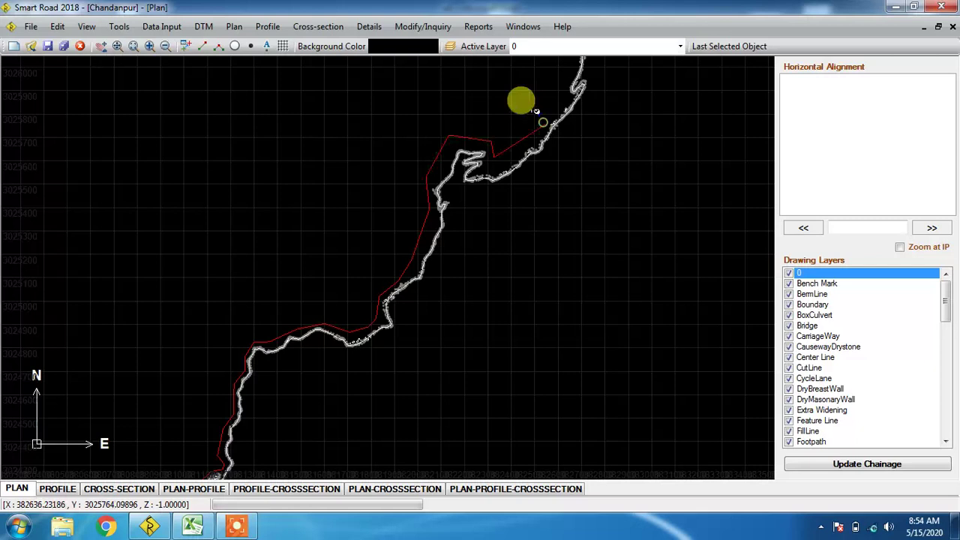
- Trace the boundary up the west side of the survey points to about northing 3026210, beside the next hairpin cluster
scroll(379, 259, down, 2)
scroll(383, 262, down, 1)
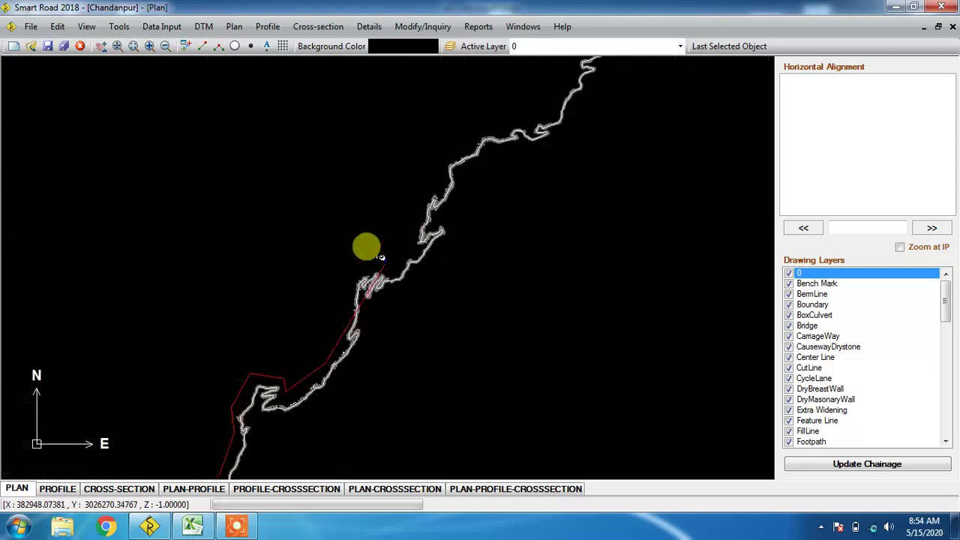
scroll(381, 257, up, 1)
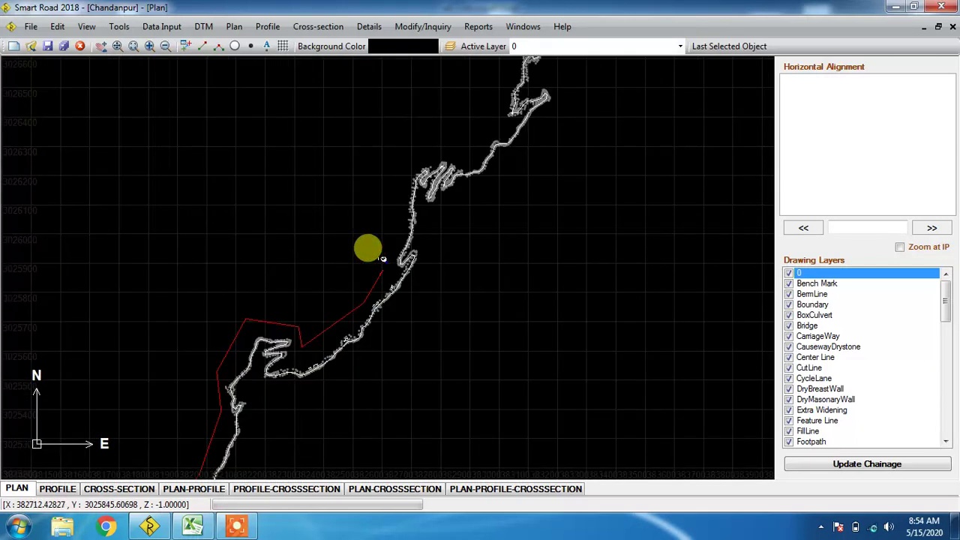
click(396, 241)
click(404, 197)
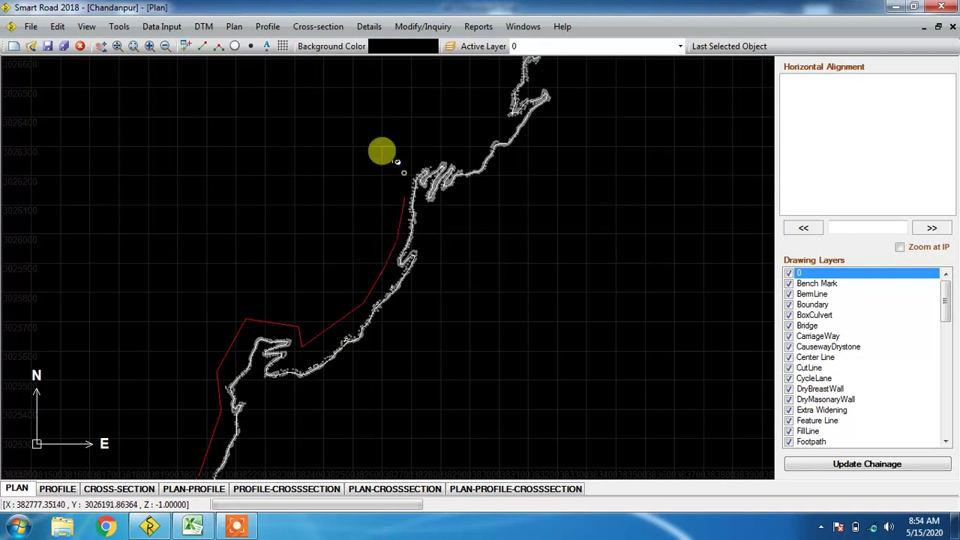
click(404, 173)
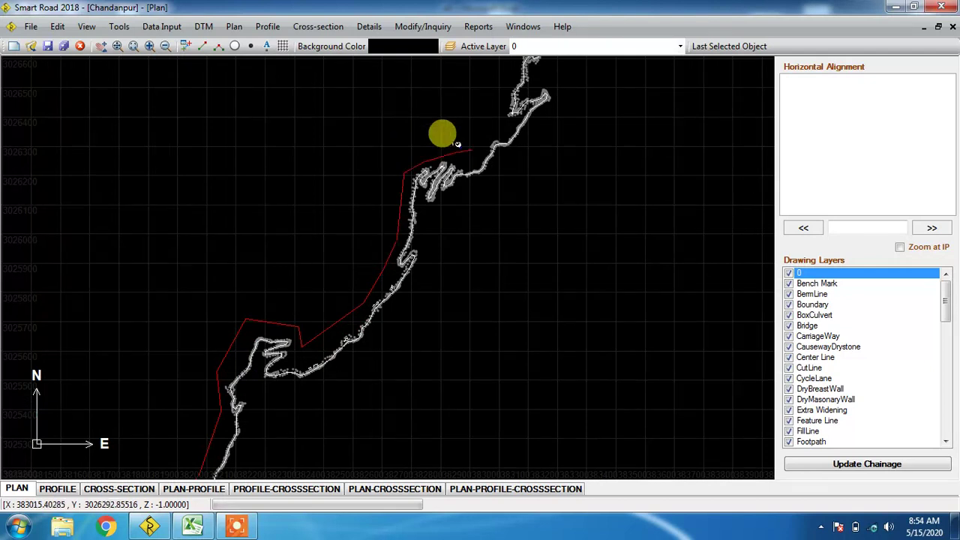
- Carry the boundary past the north side of the hairpin cluster and northeast to about northing 3026430
click(469, 157)
click(505, 126)
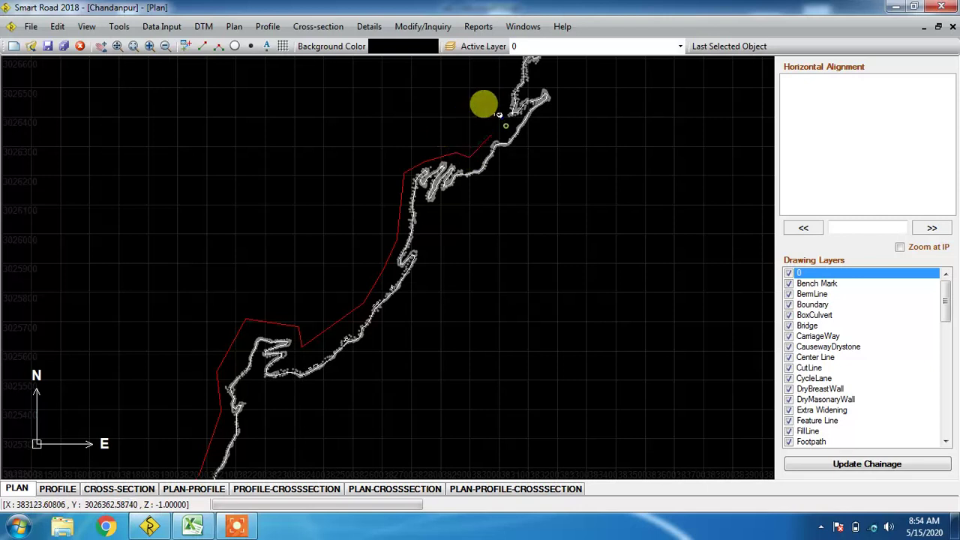
click(503, 109)
scroll(471, 179, down, 1)
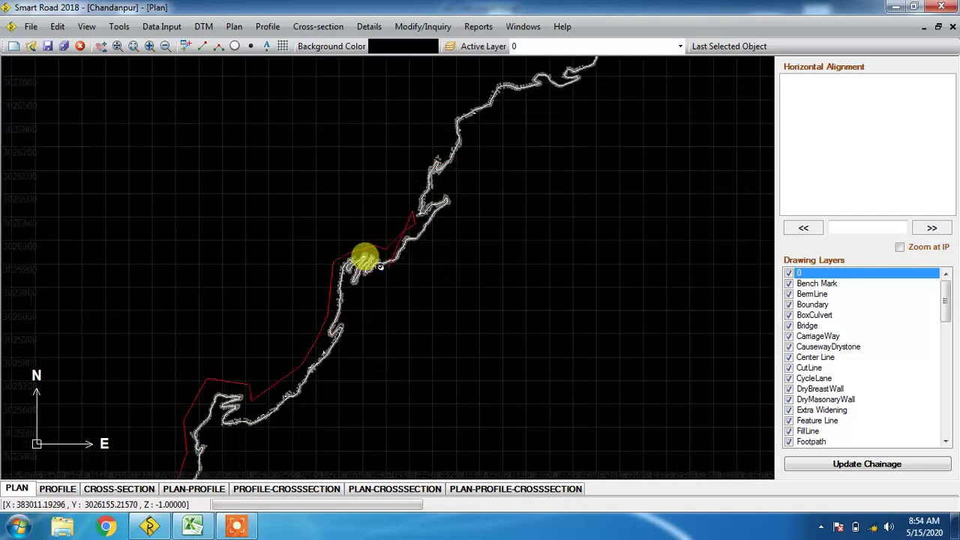
- Continue the boundary up the northwest side of the survey points to about easting 383430, northing 3026970
scroll(406, 170, up, 1)
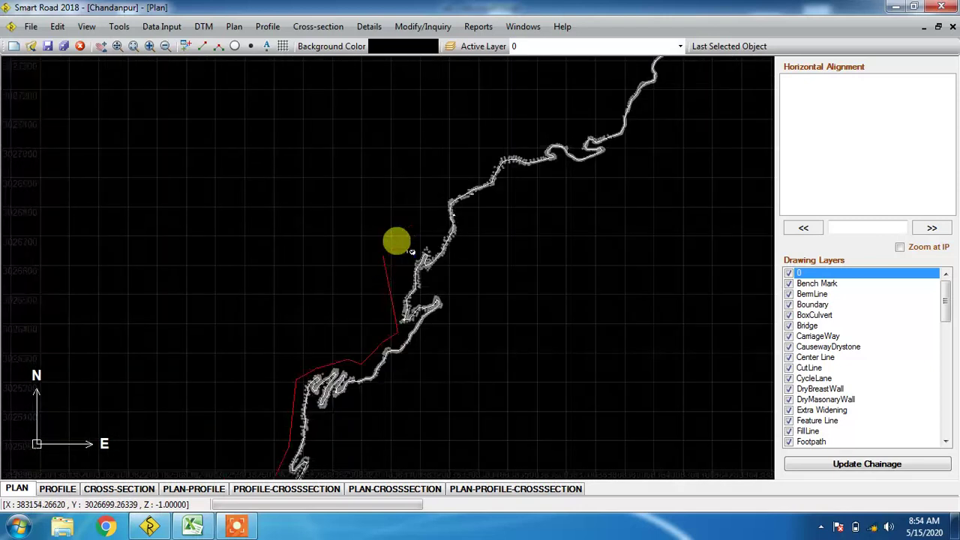
click(401, 265)
click(448, 213)
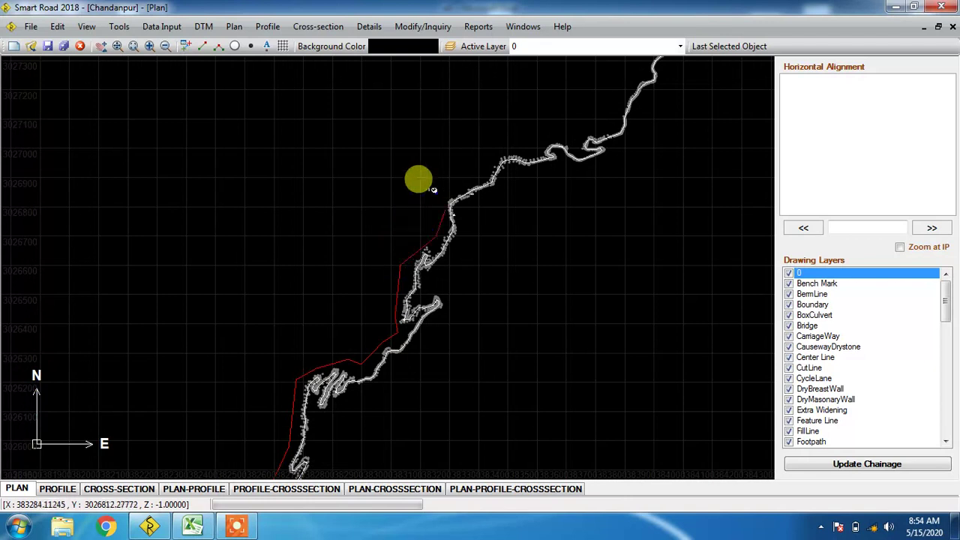
click(489, 155)
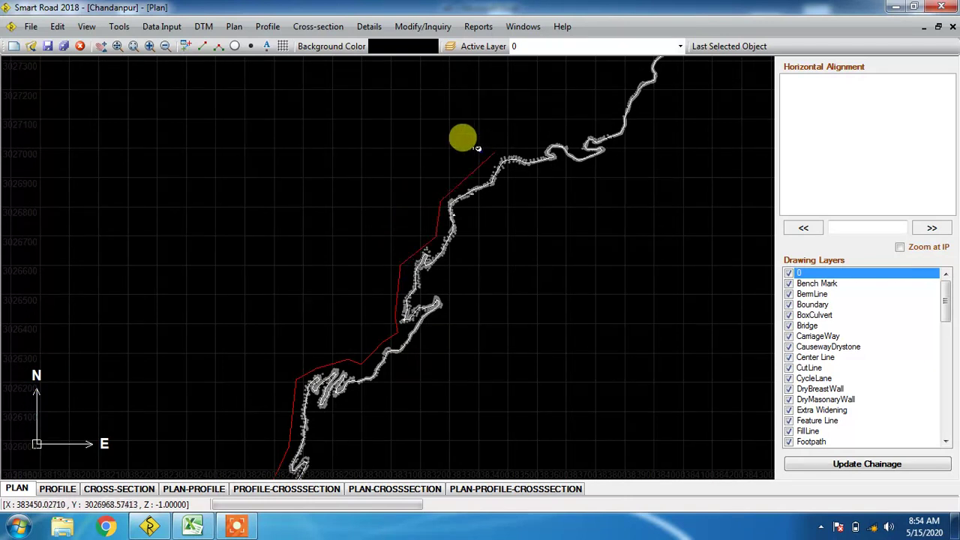
- Extend the boundary east above the winding stretch to about easting 383850, northing 3027100
click(532, 142)
click(581, 122)
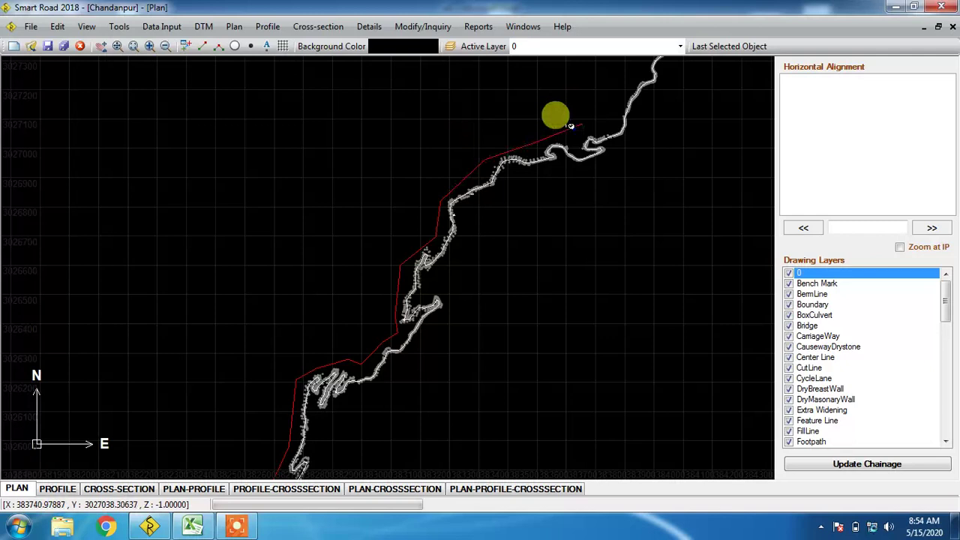
click(611, 119)
- Trace the boundary northeast and then north along the west side of the survey points to about northing 3028400
scroll(621, 99, down, 3)
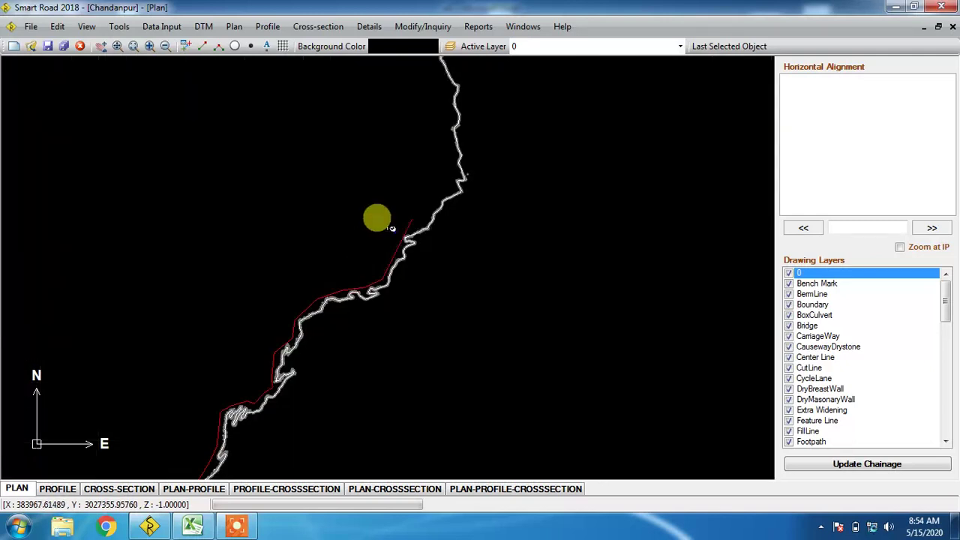
scroll(394, 236, up, 1)
click(384, 269)
click(427, 222)
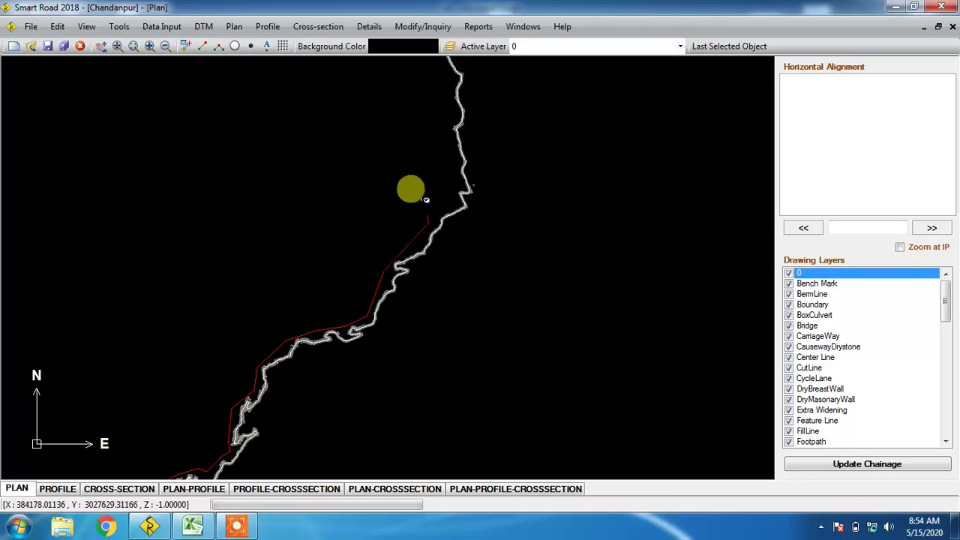
click(450, 186)
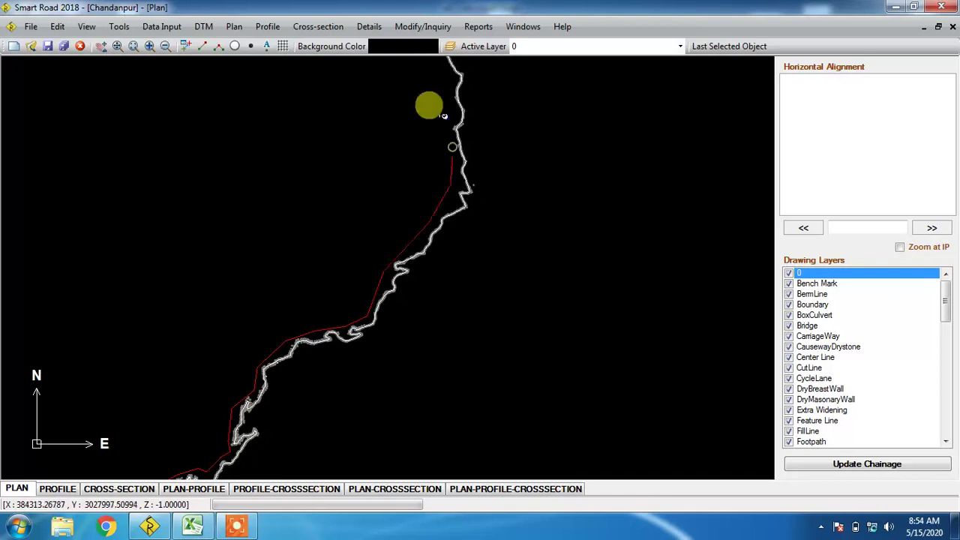
click(440, 72)
click(357, 319)
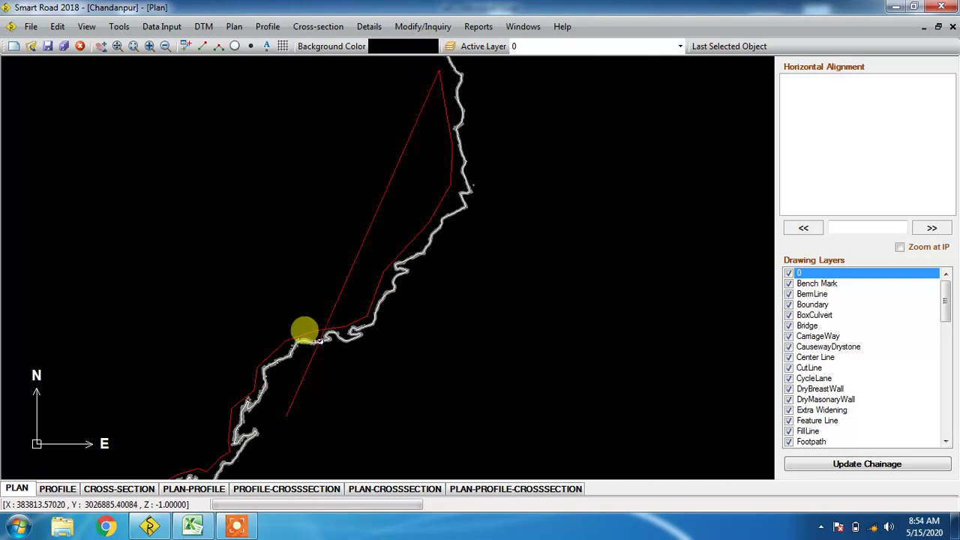
click(309, 334)
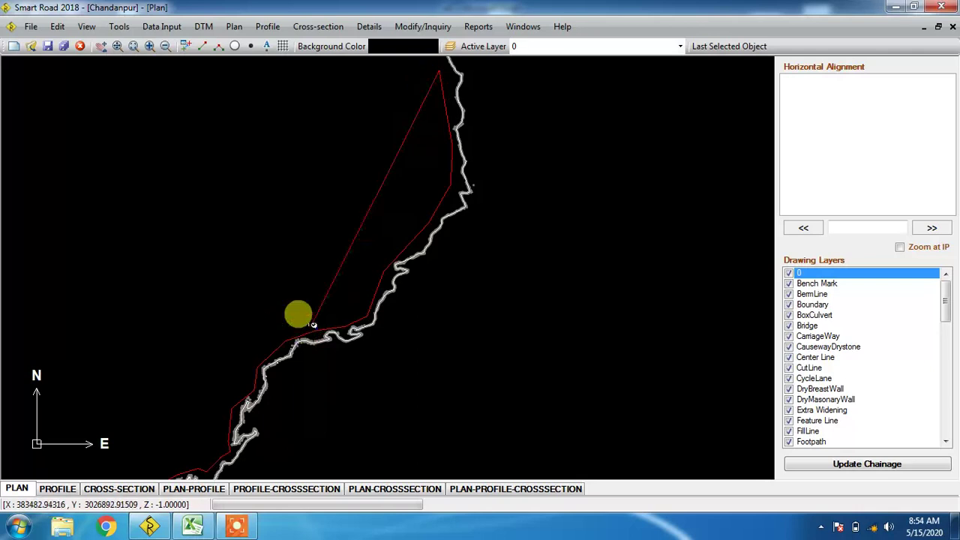
- Wrap the boundary around the northern end of the survey points near northing 3028800 and onto their east side
scroll(365, 246, down, 3)
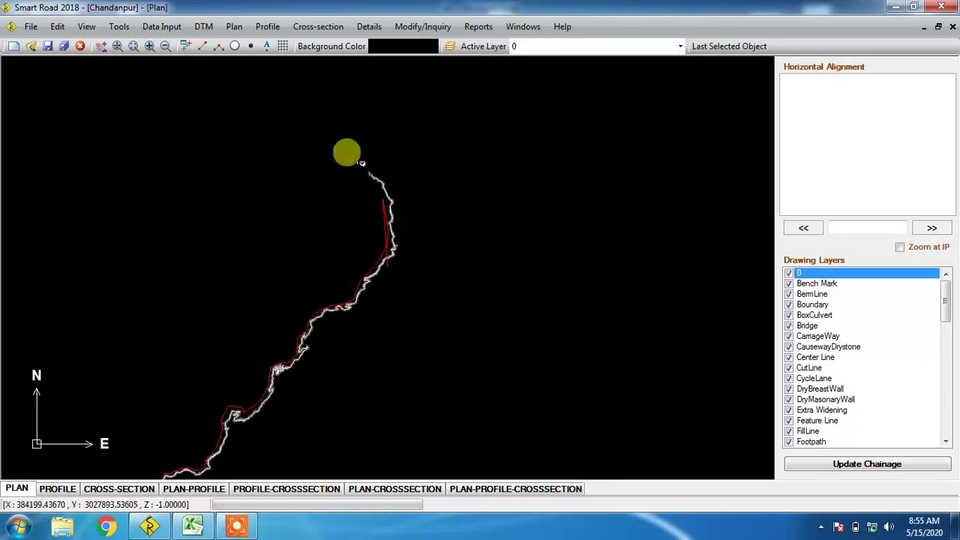
scroll(364, 244, up, 3)
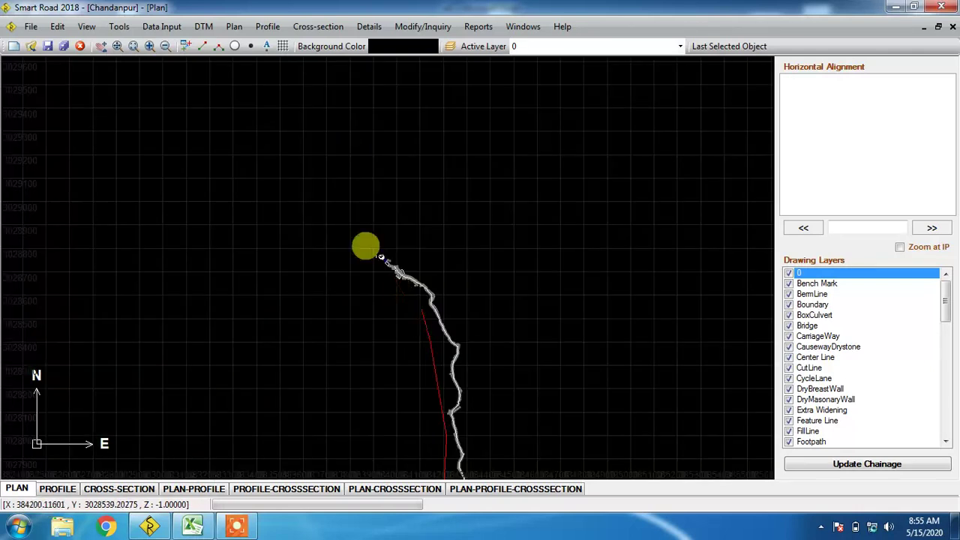
scroll(364, 244, up, 1)
click(325, 210)
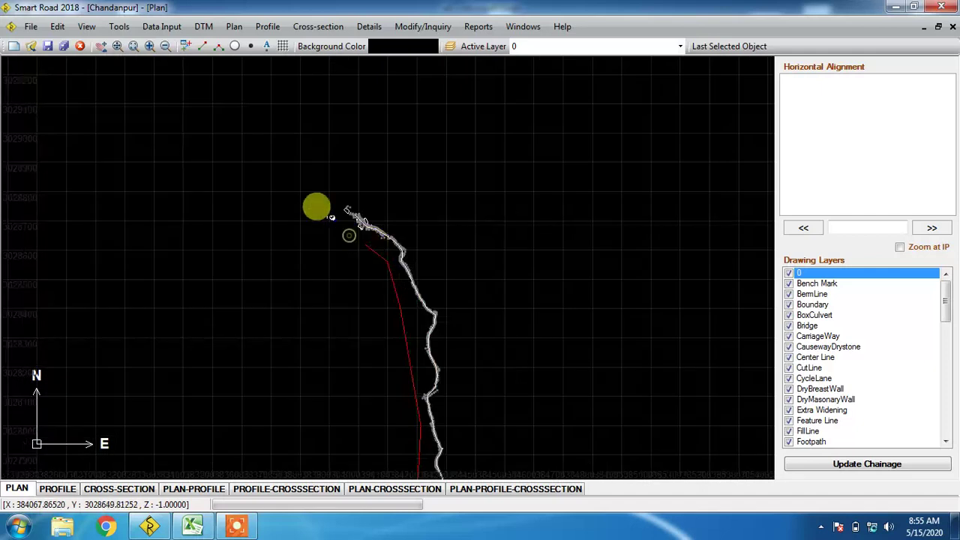
click(357, 182)
click(439, 239)
- Bring the boundary south along the east side of the survey points to about northing 3027750
click(457, 300)
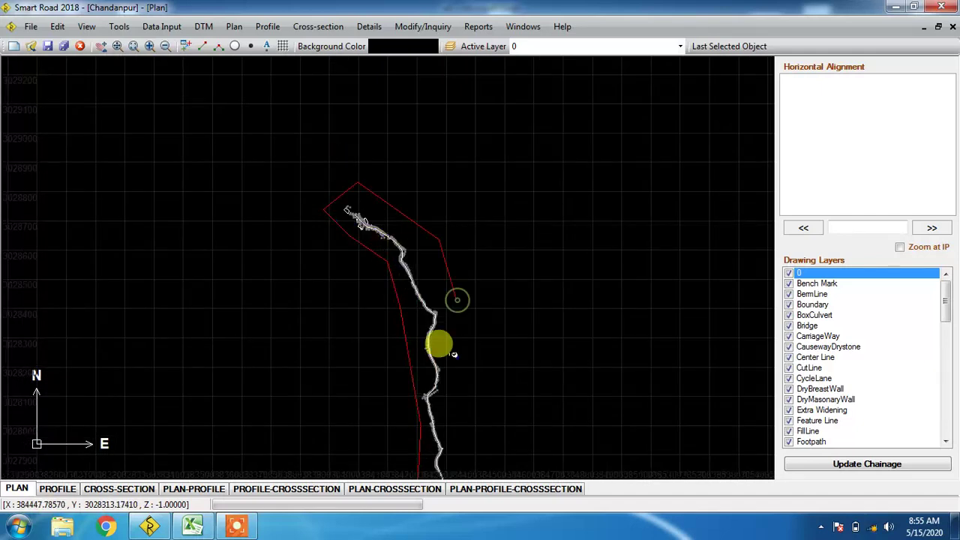
click(454, 354)
scroll(375, 285, down, 1)
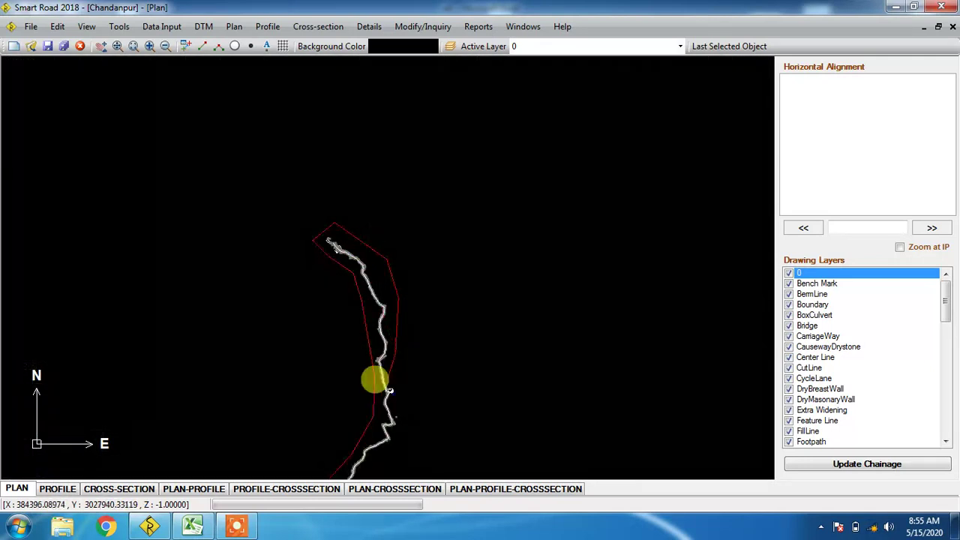
click(402, 423)
- Extend the boundary around the eastern bend and southwest along the southeast side of the survey points to about northing 3026400
scroll(404, 191, down, 5)
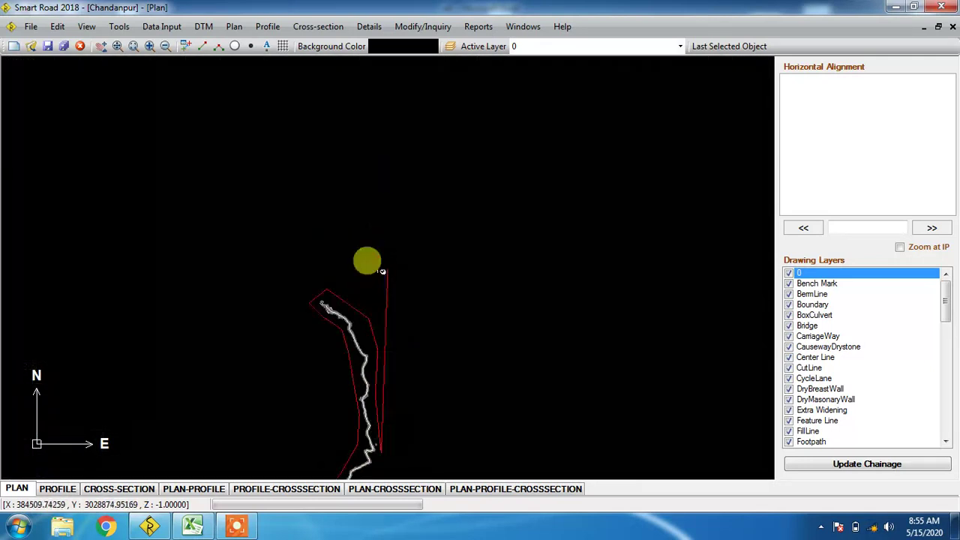
scroll(349, 344, up, 2)
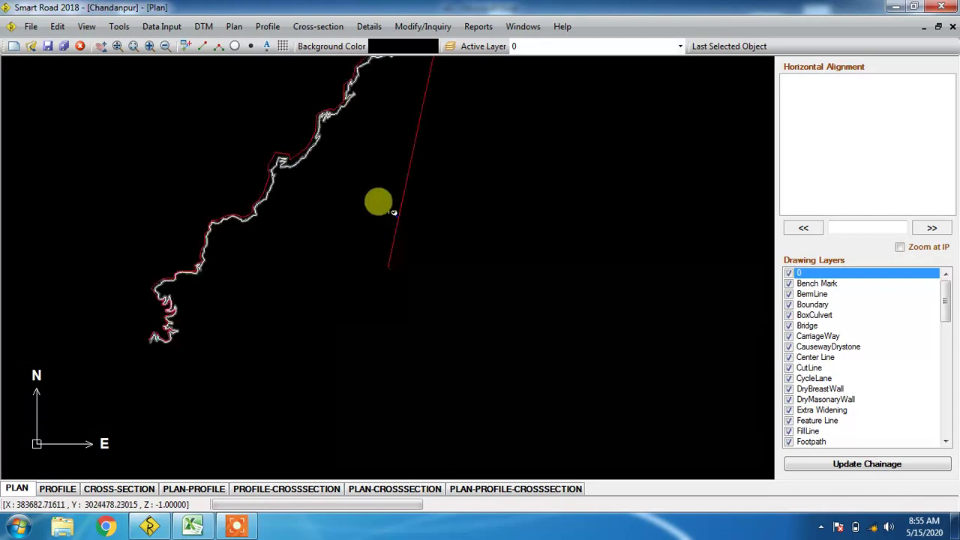
scroll(382, 257, down, 2)
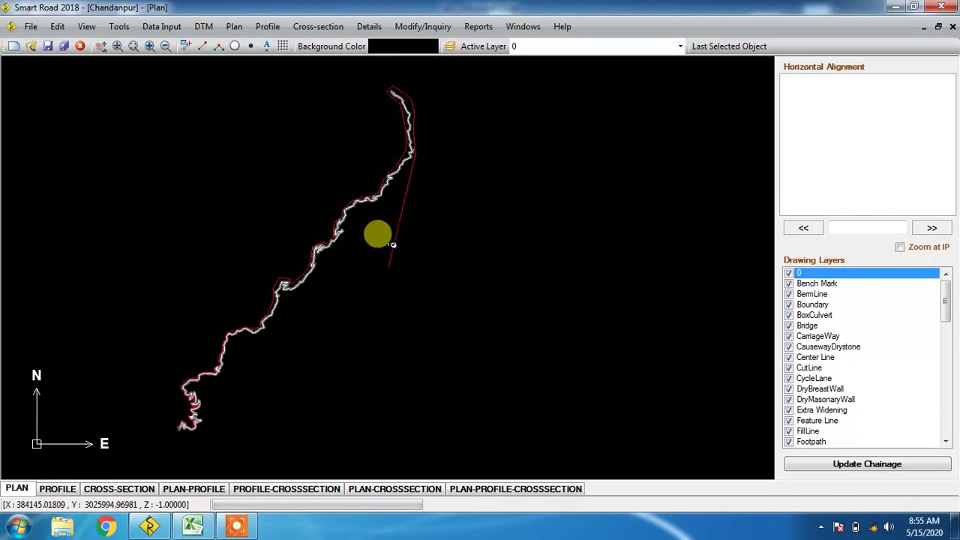
middle_drag(407, 158, 380, 255)
scroll(379, 257, up, 2)
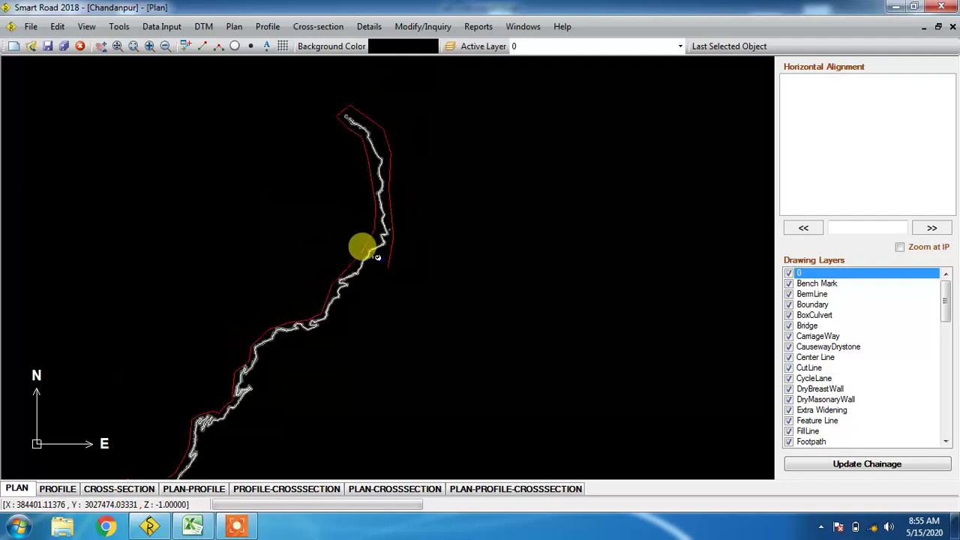
scroll(378, 258, up, 1)
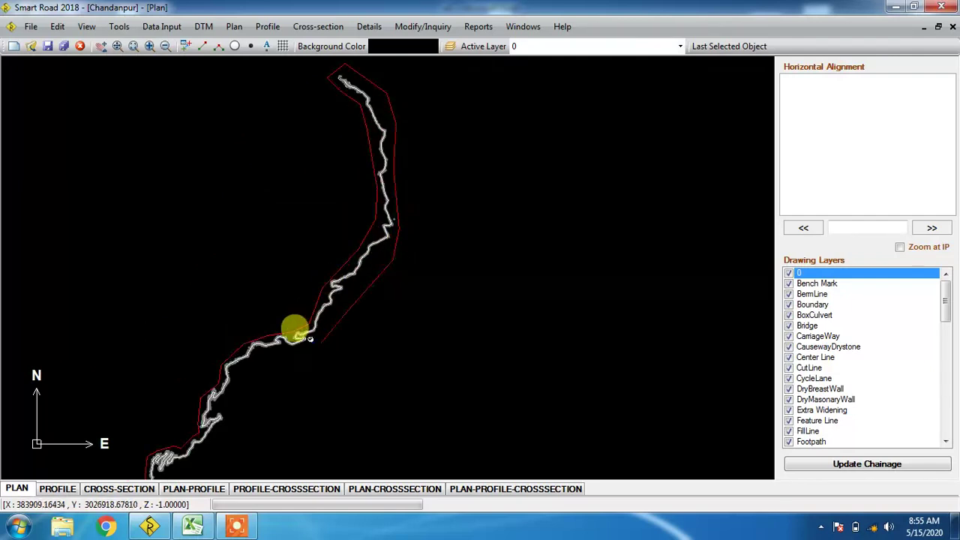
click(251, 369)
click(229, 401)
click(225, 435)
- Trace the boundary farther southwest along the southeast side of the survey points to about northing 3024700
scroll(248, 356, down, 2)
scroll(375, 289, down, 1)
scroll(375, 220, up, 2)
click(379, 258)
click(352, 267)
click(351, 288)
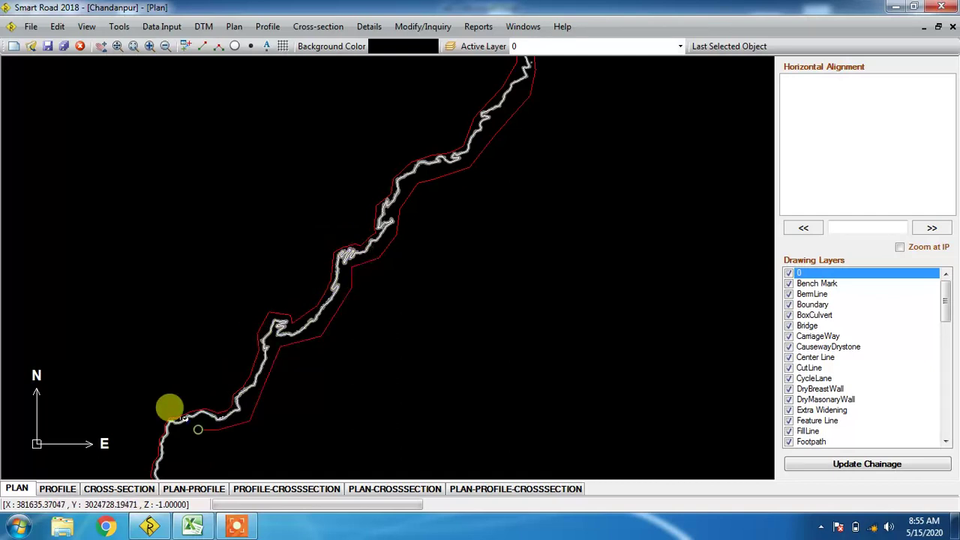
- Bring the boundary south and then west below the survey points, reaching the top of the winding southern stretch at about northing 3023900
scroll(381, 257, down, 4)
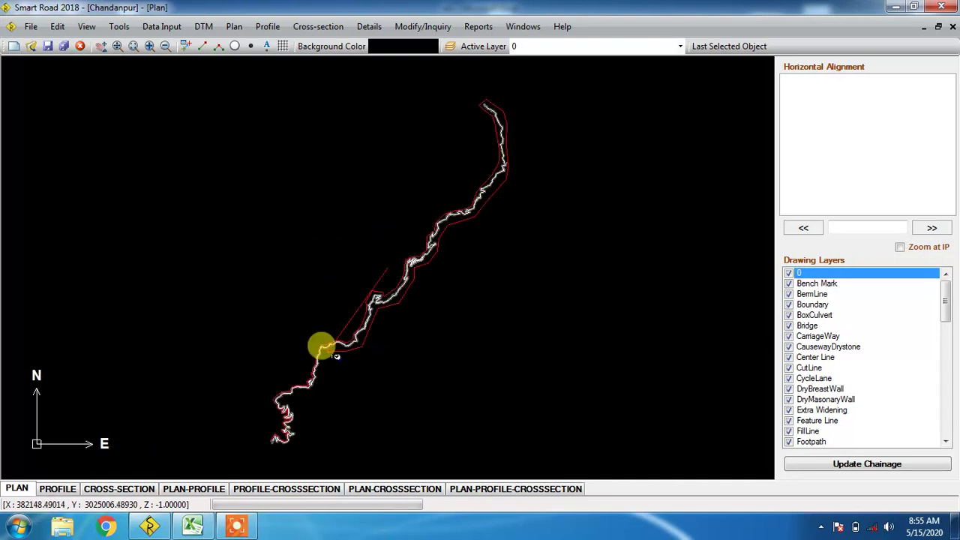
scroll(365, 247, down, 1)
scroll(389, 210, up, 2)
scroll(382, 225, up, 1)
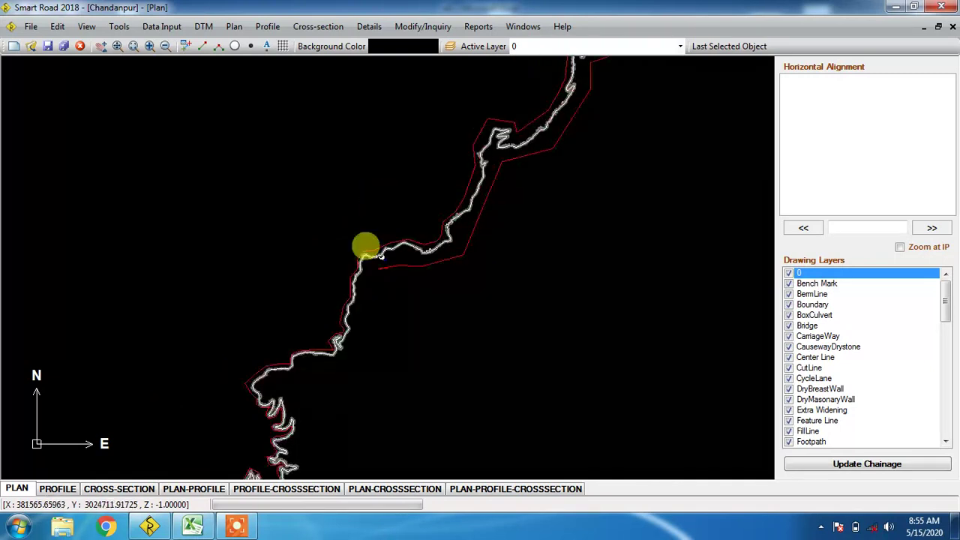
click(370, 288)
click(359, 328)
click(353, 360)
click(313, 369)
click(275, 380)
click(266, 390)
click(293, 393)
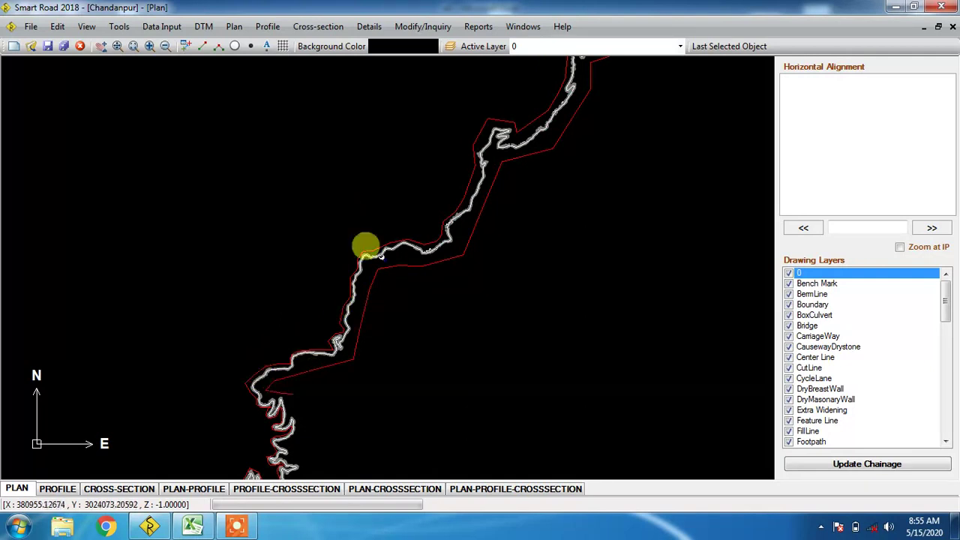
- Trace the boundary down the east side of the winding southern stretch and close it at its southwestern start near northing 3023200
scroll(381, 256, down, 3)
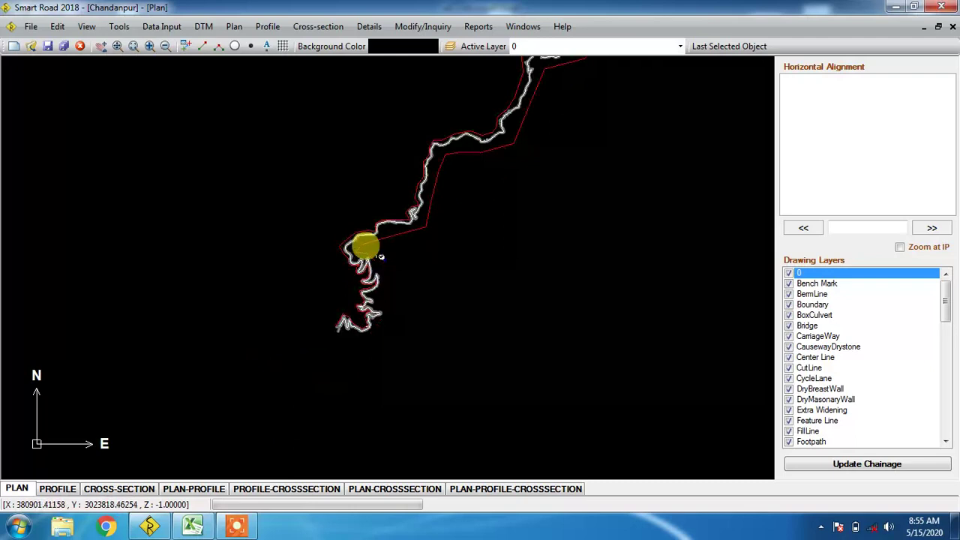
scroll(380, 256, up, 1)
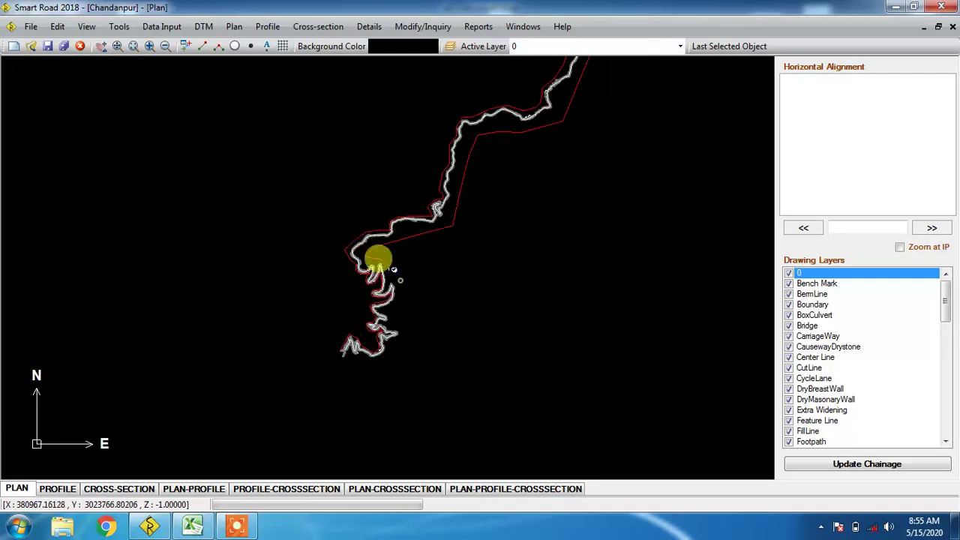
scroll(366, 240, up, 1)
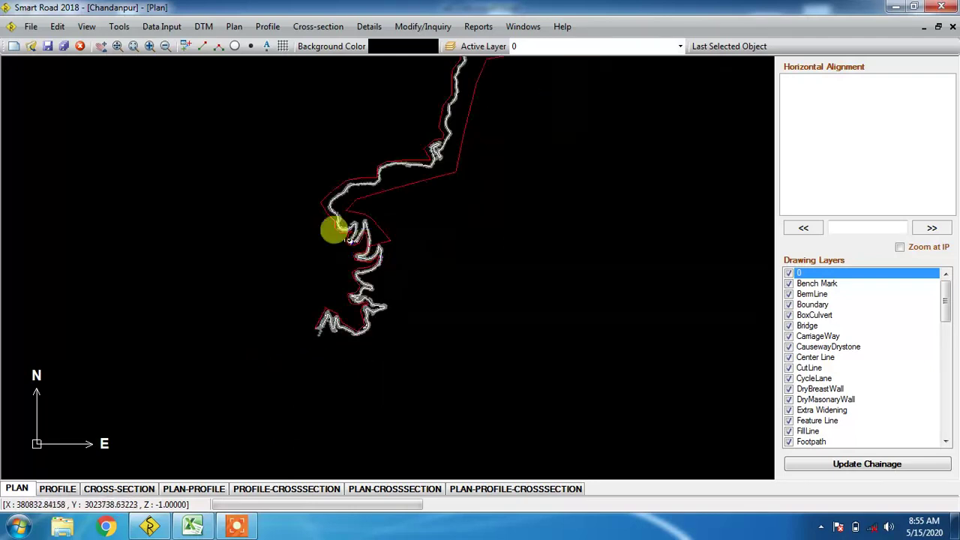
scroll(356, 240, up, 3)
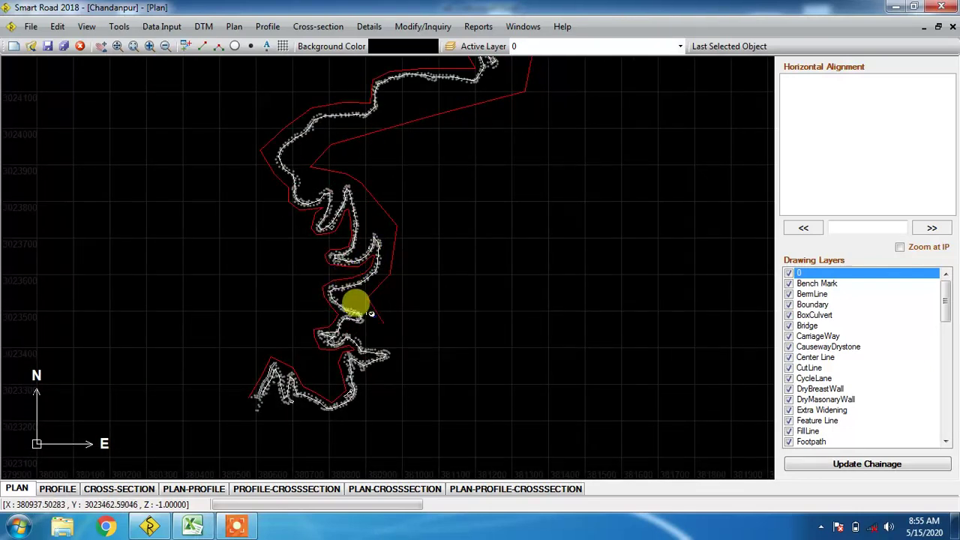
click(382, 379)
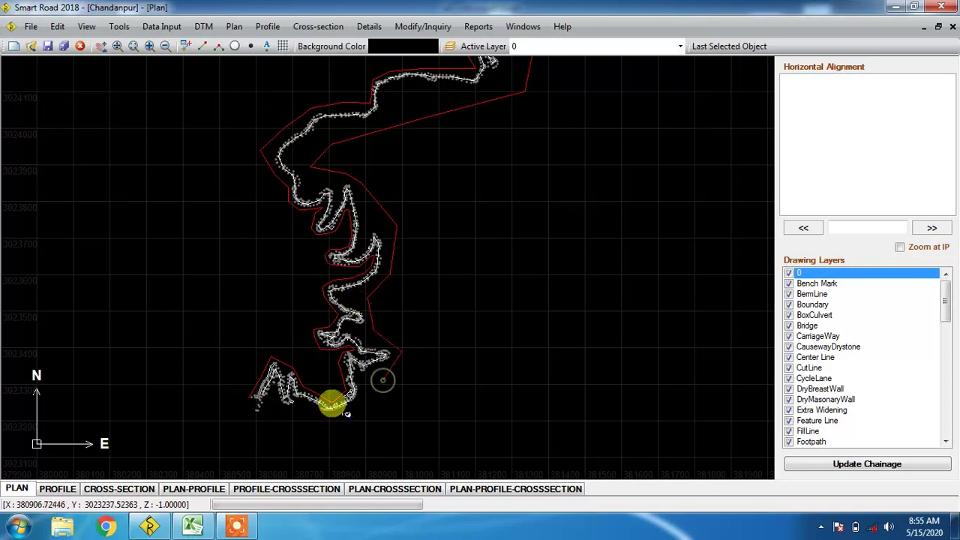
click(298, 416)
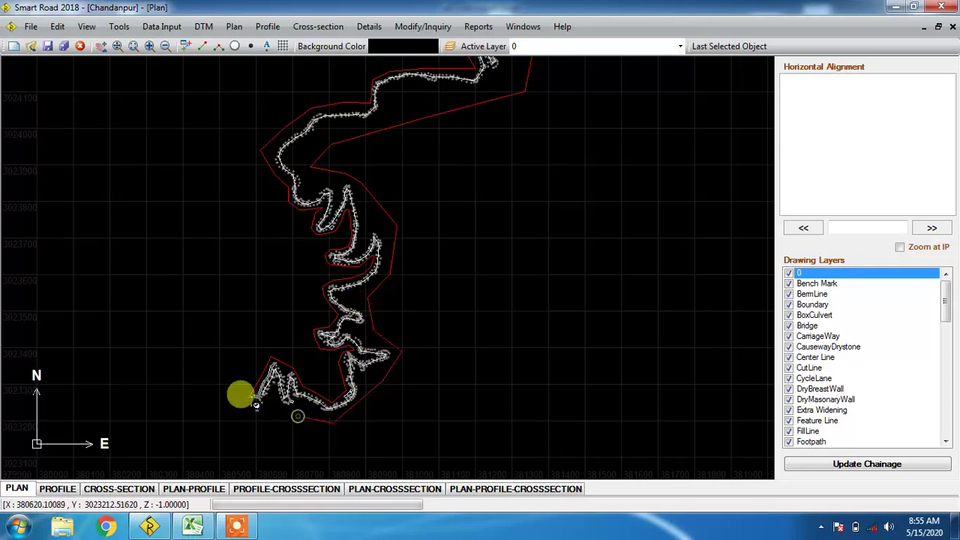
click(248, 415)
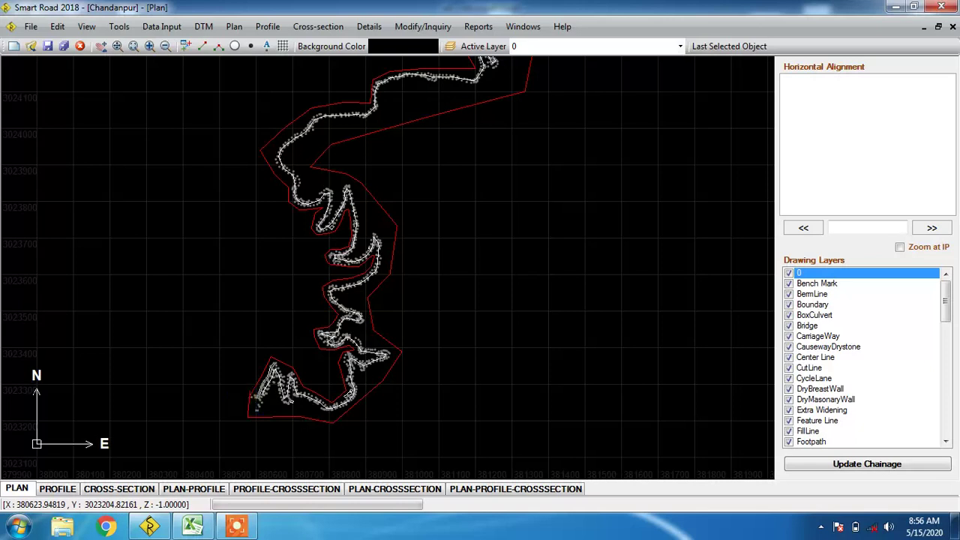
- Select the closed boundary and pull its east-side vertices between about northings 3024150 and 3024750 closer to the survey points
scroll(318, 300, down, 6)
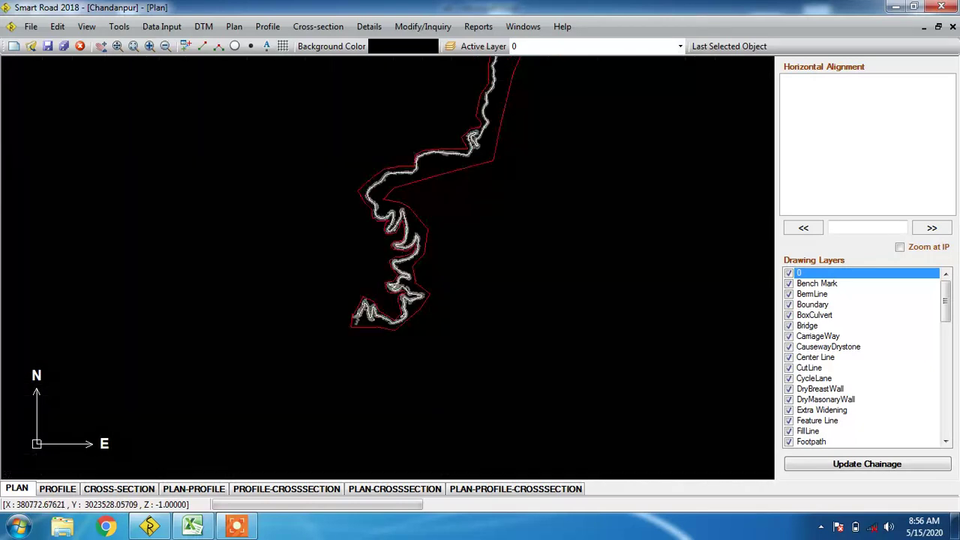
scroll(492, 206, up, 4)
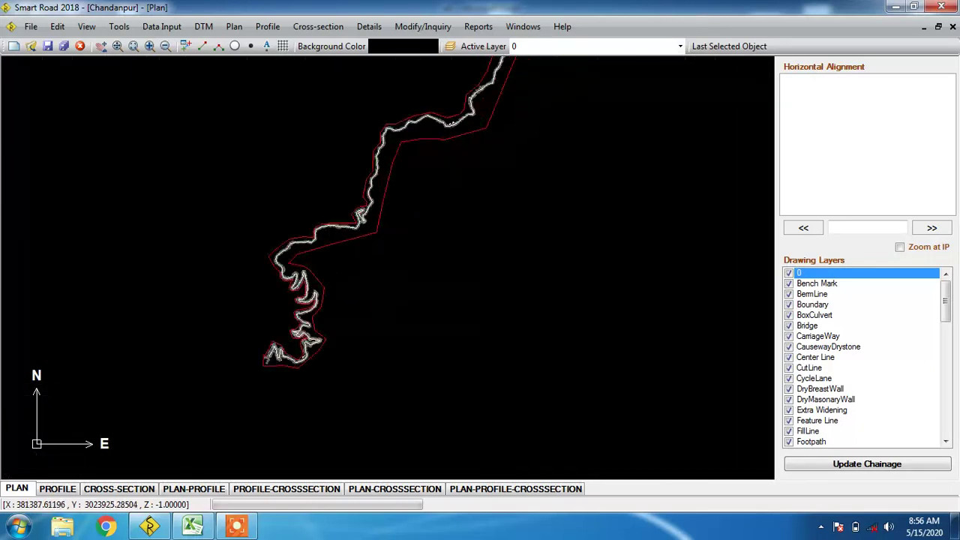
click(375, 219)
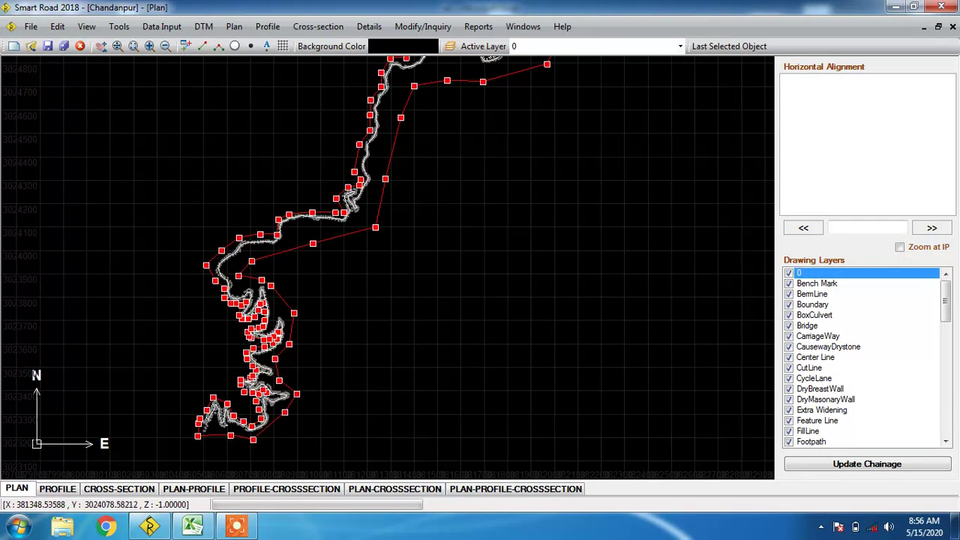
drag(367, 220, 363, 217)
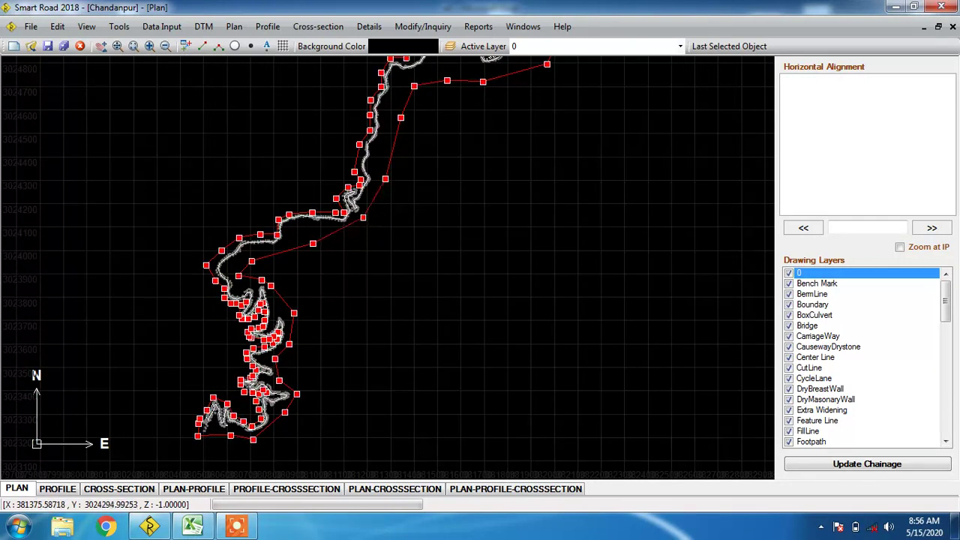
drag(384, 179, 384, 154)
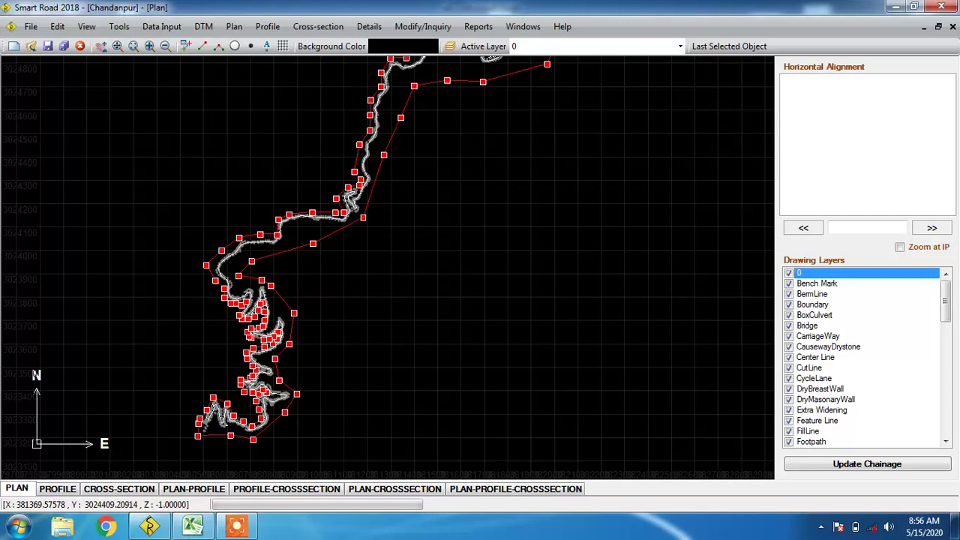
drag(400, 117, 390, 98)
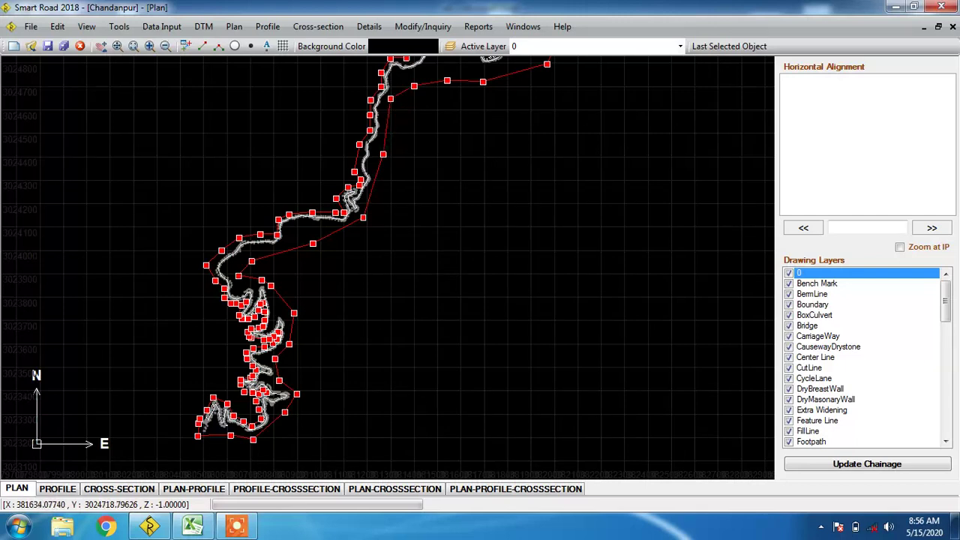
drag(447, 80, 408, 75)
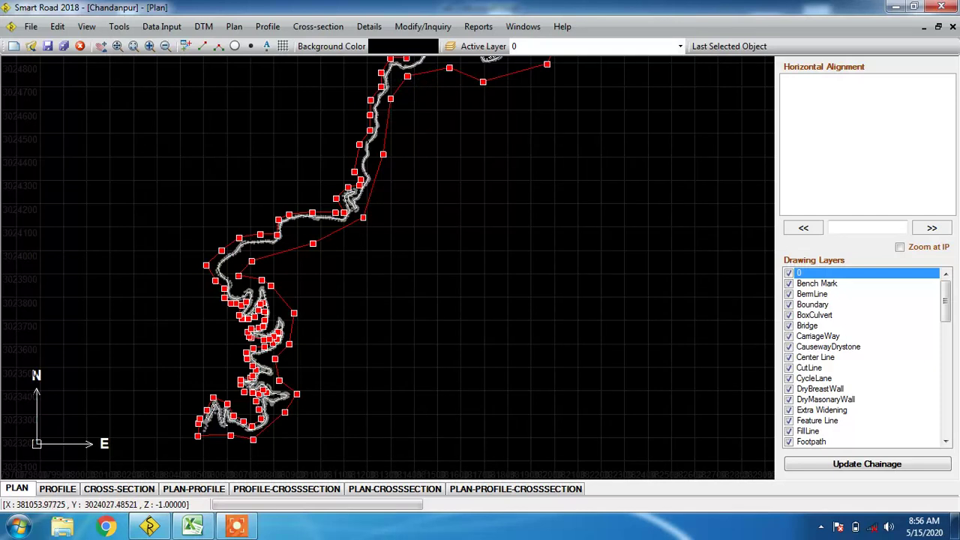
- Move the boundary vertices south of the survey points near northing 3024100 to follow them more tightly, and deselect the boundary
drag(312, 243, 301, 230)
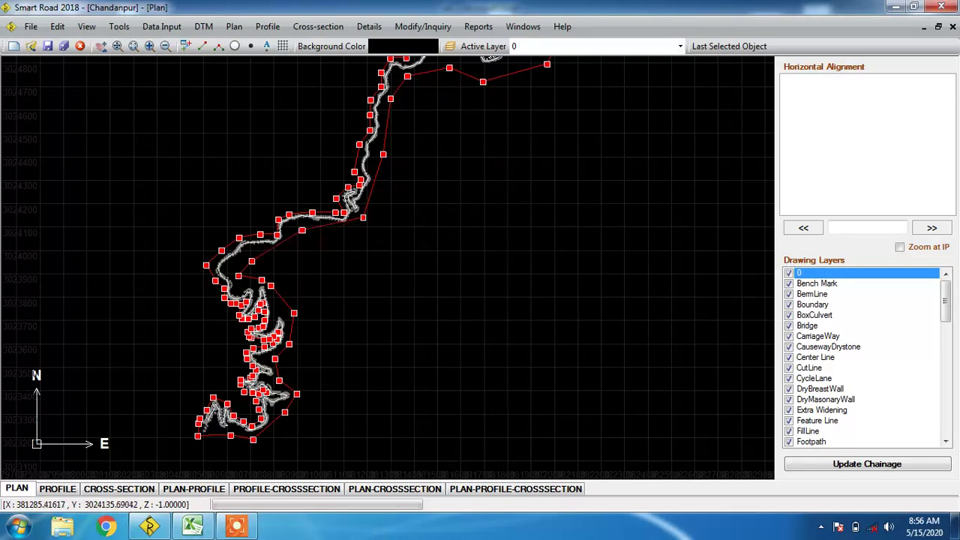
drag(363, 217, 357, 224)
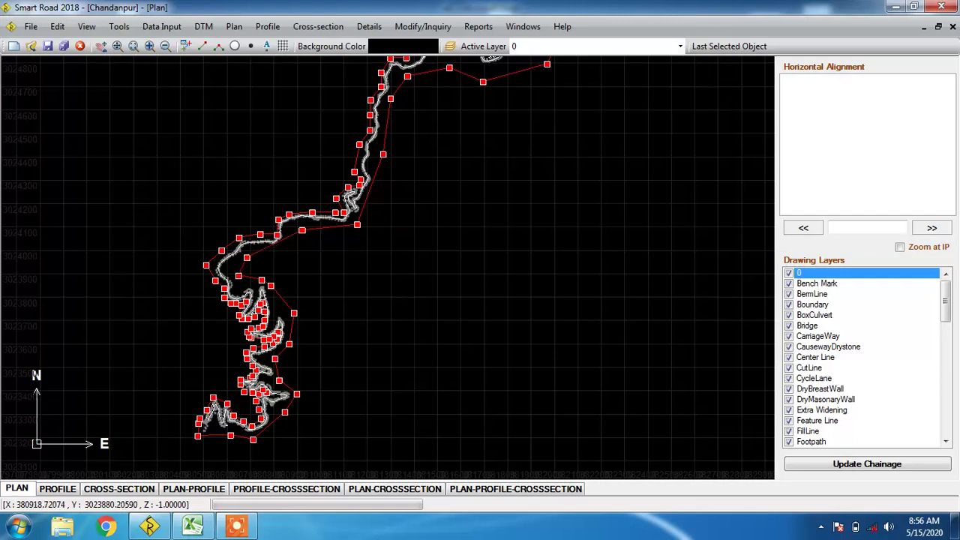
key(Escape)
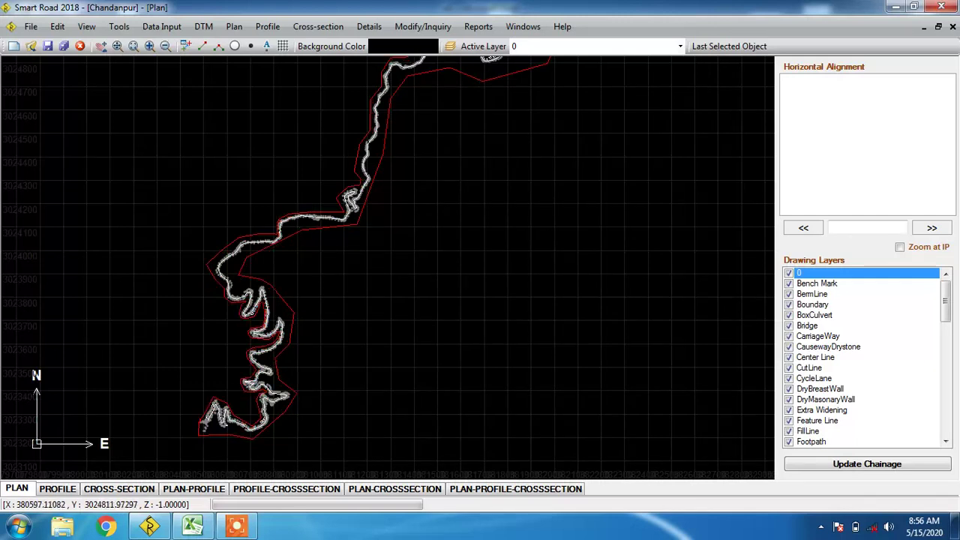
- Draw a wave-shaped sample polyline about 1400 m wide, with a crest, a trough and a second crest, in the empty area east of the boundary
click(217, 45)
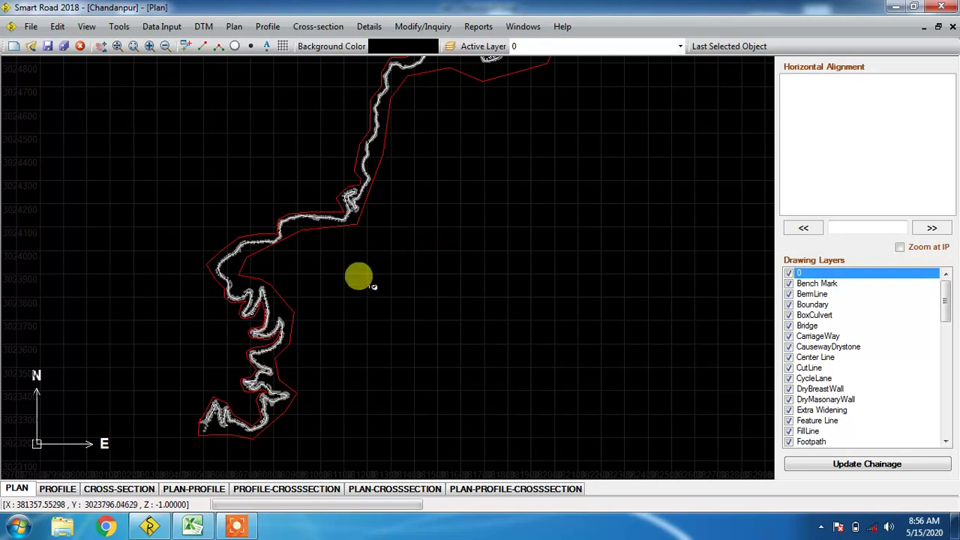
click(381, 297)
click(396, 264)
click(432, 256)
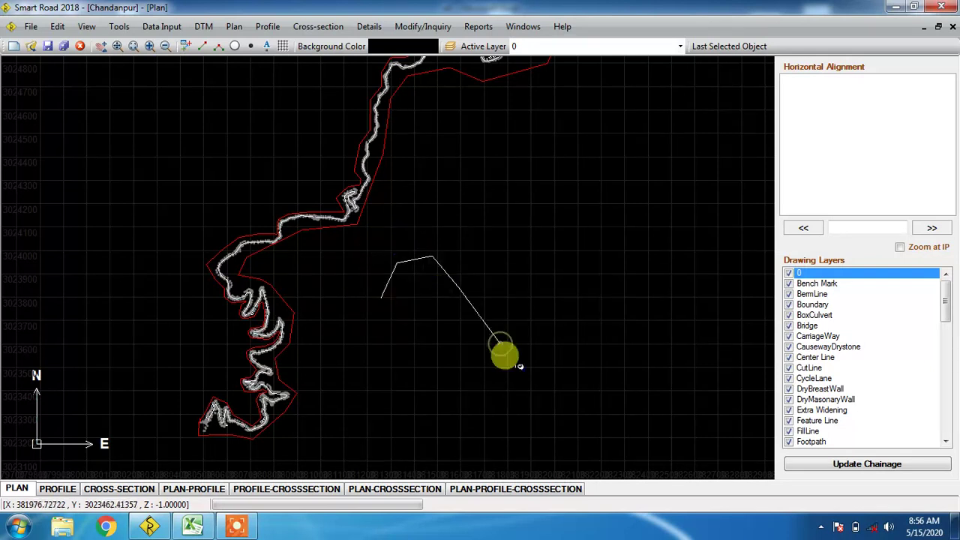
click(539, 393)
click(566, 394)
click(580, 385)
click(594, 359)
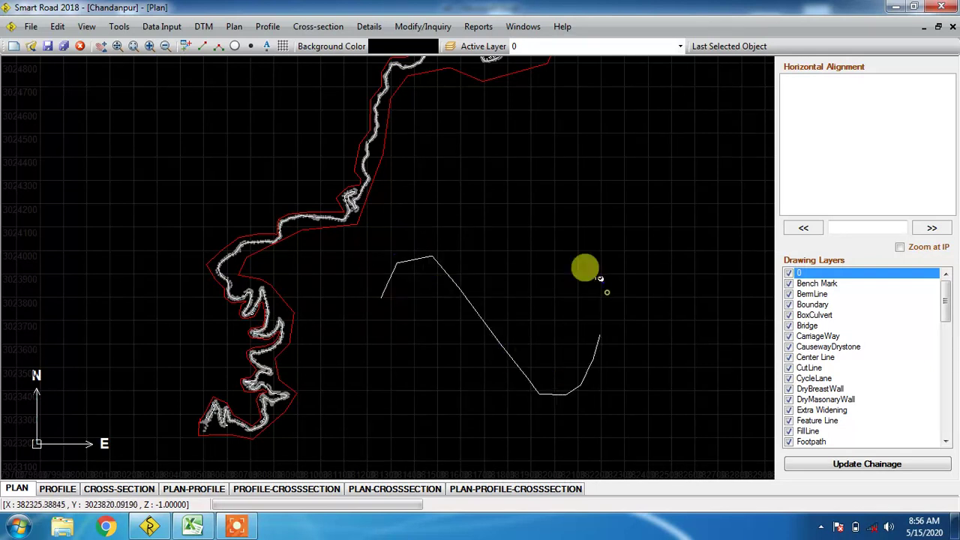
click(606, 292)
click(633, 257)
click(673, 243)
click(706, 242)
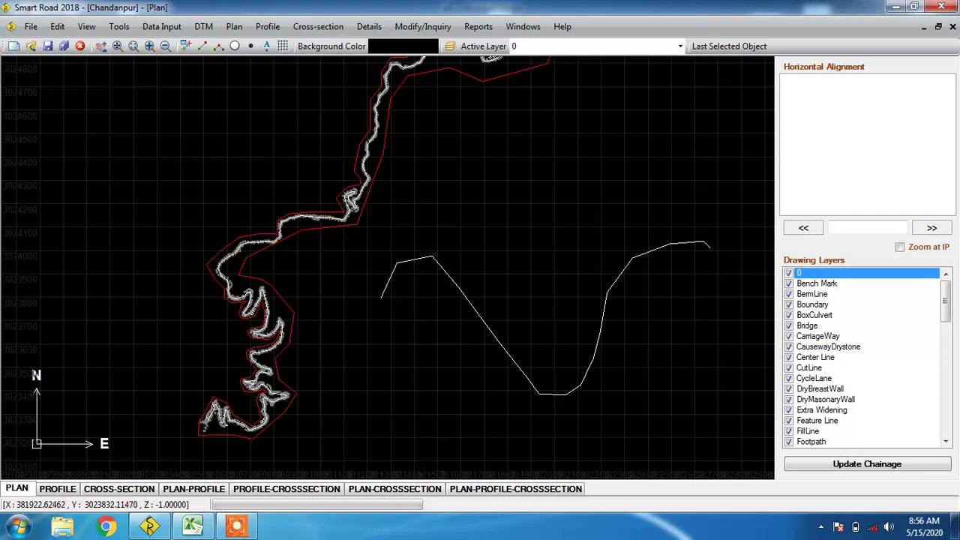
click(217, 46)
click(544, 227)
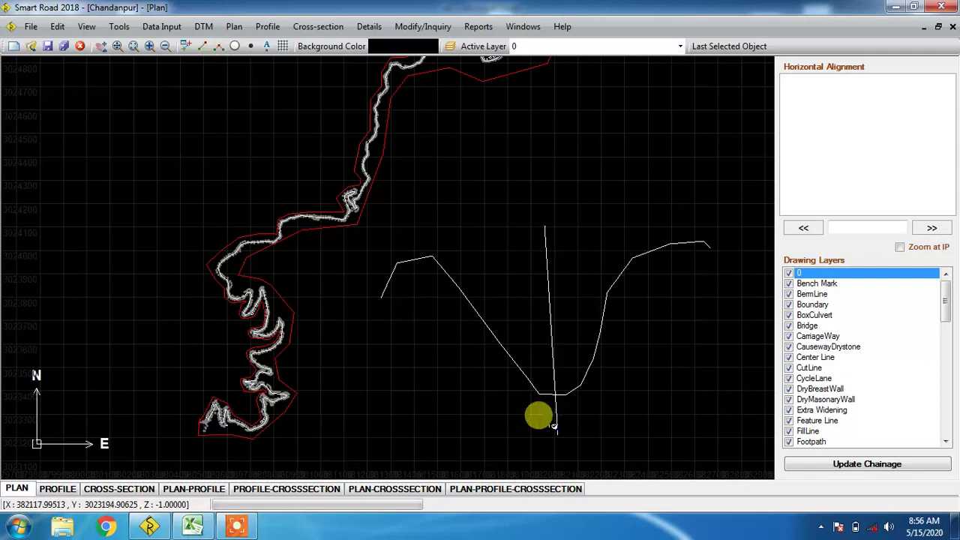
key(Escape)
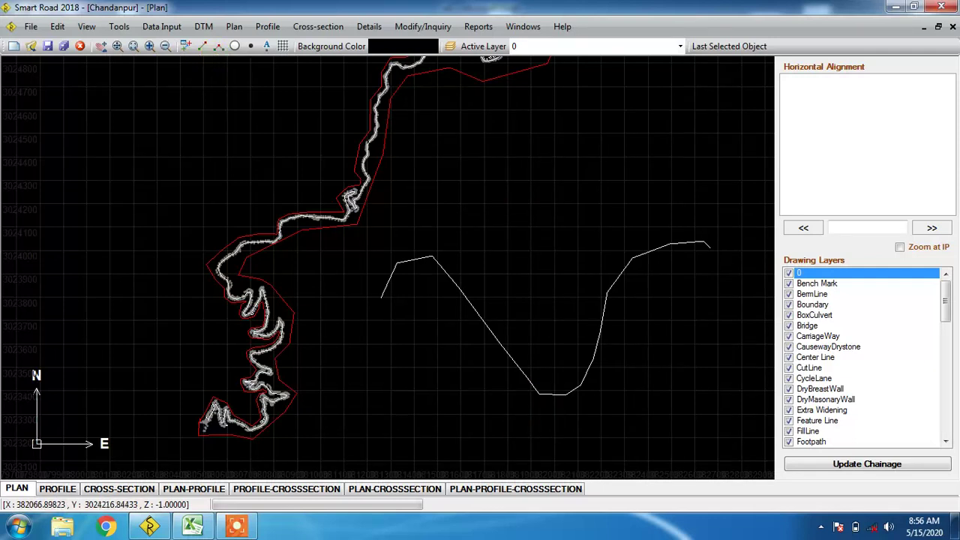
- Draw a nearly north-south straight line about 900 m long through the trough of the sample polyline
click(540, 224)
click(540, 378)
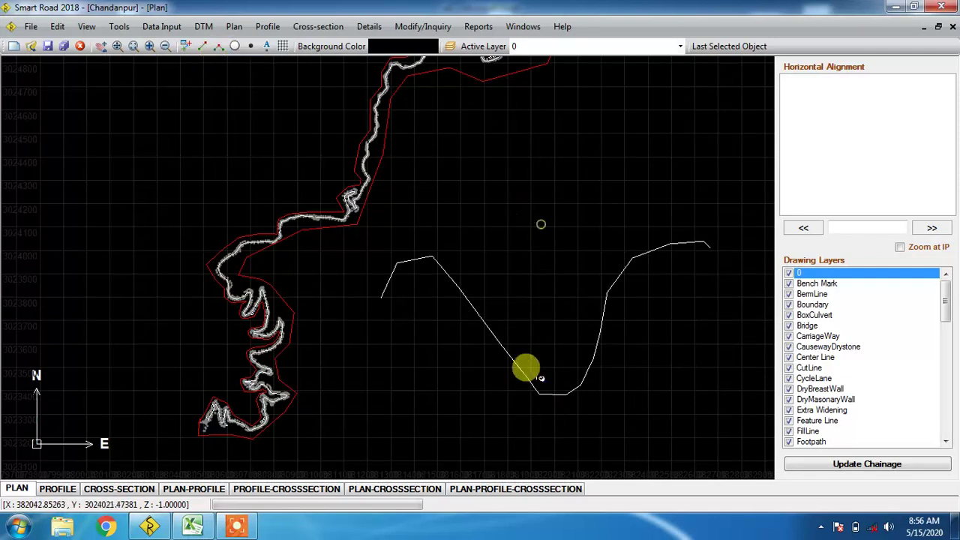
drag(541, 378, 552, 425)
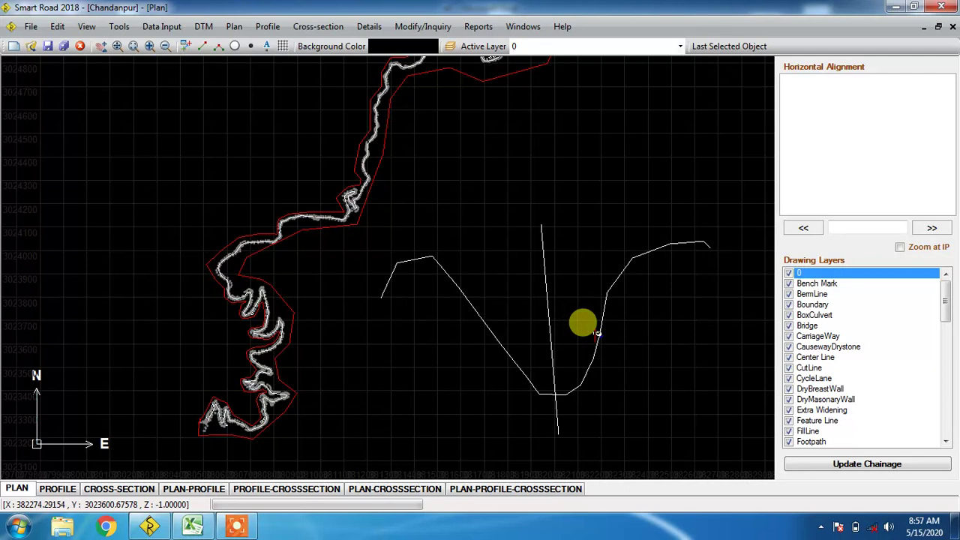
- Annotate the sample polyline's trough with a red circle on each slope and a green stroke across both, and clear the annotations
click(590, 320)
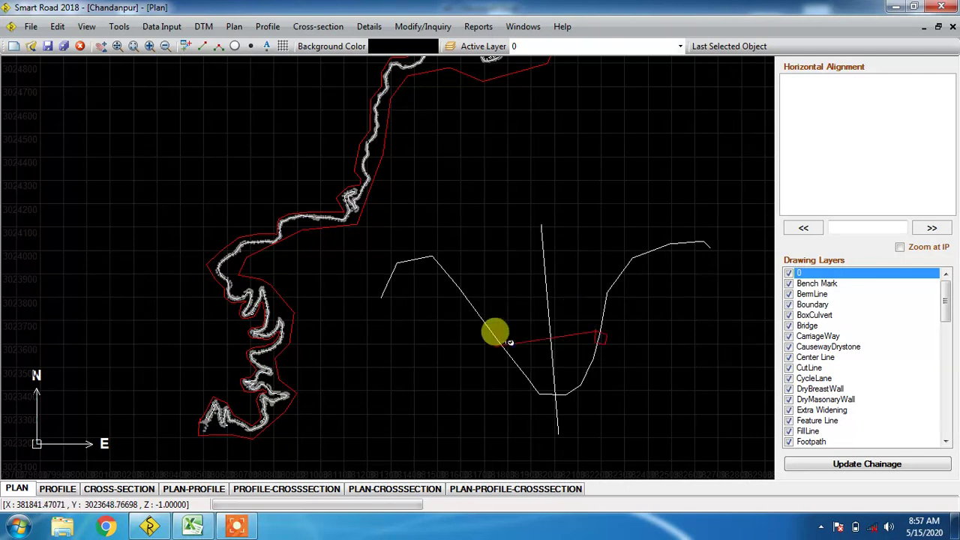
click(495, 331)
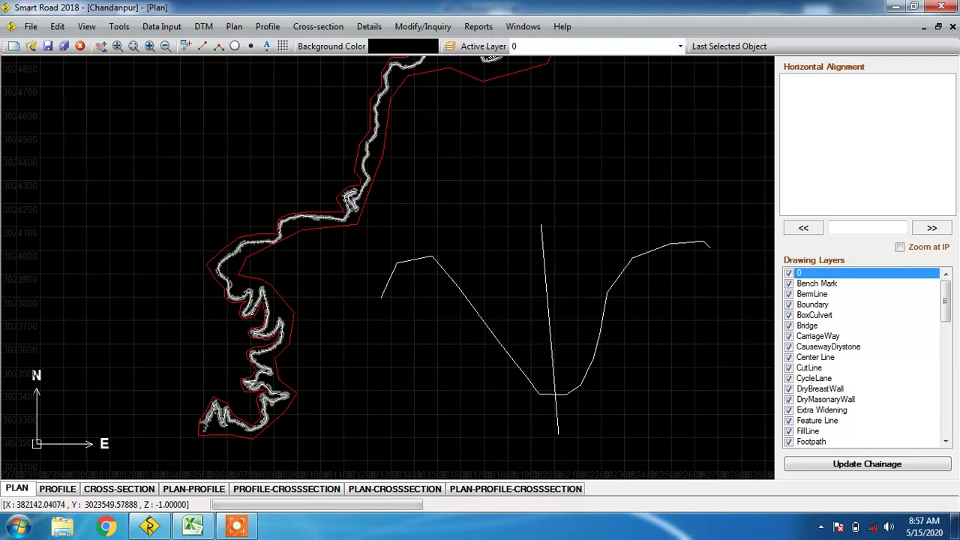
click(236, 525)
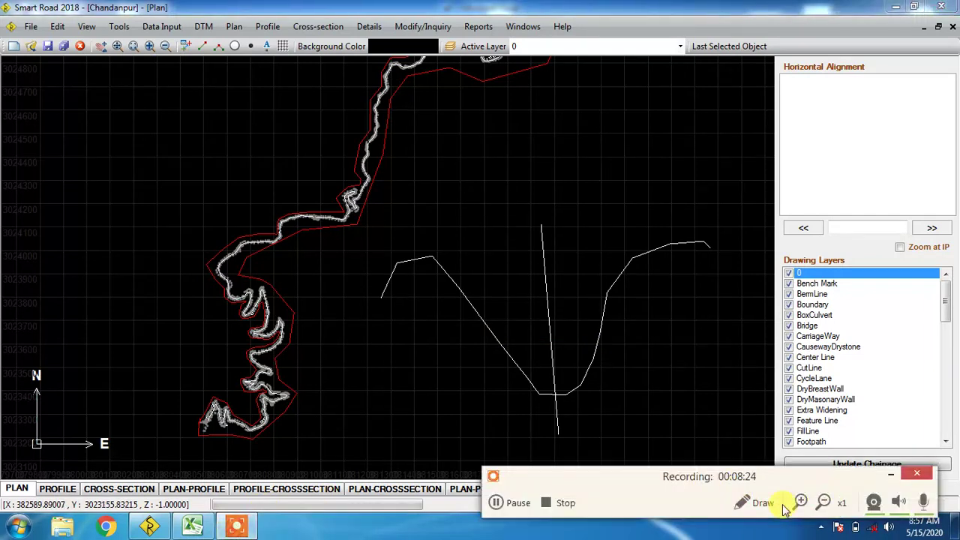
click(762, 503)
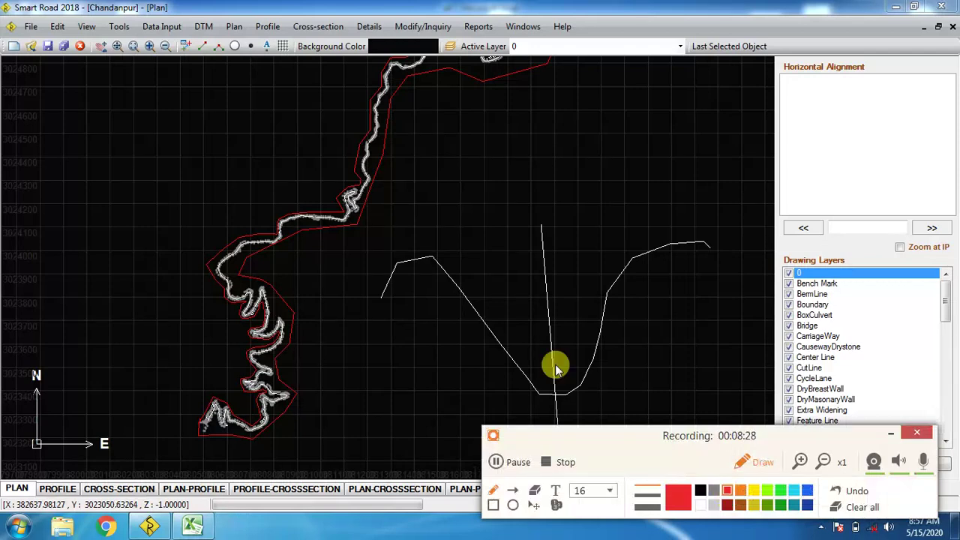
drag(510, 347, 515, 354)
drag(601, 333, 600, 343)
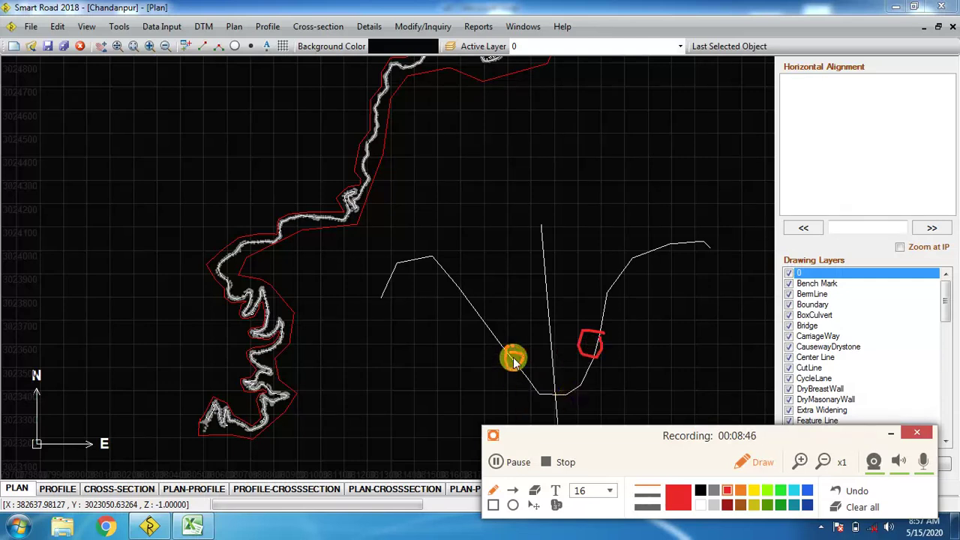
click(736, 465)
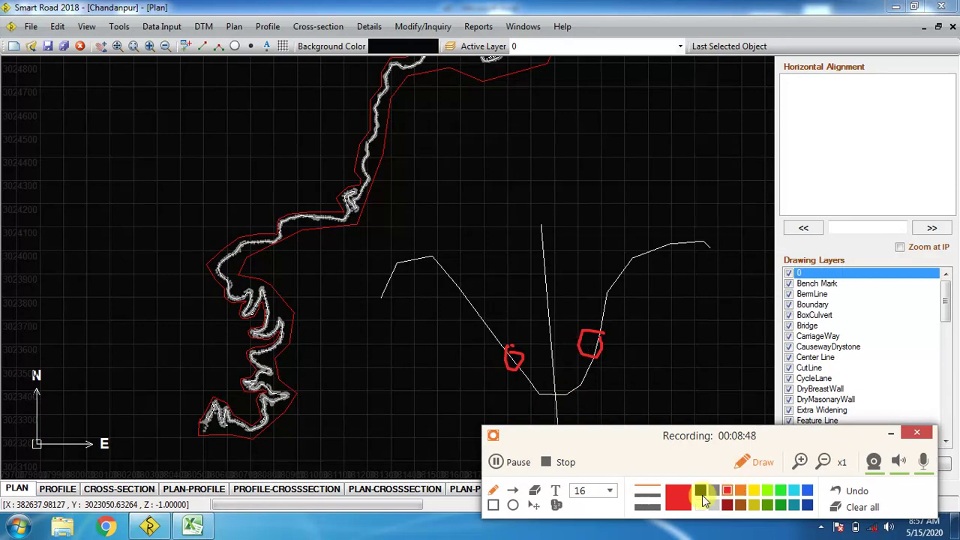
click(779, 491)
drag(464, 363, 624, 350)
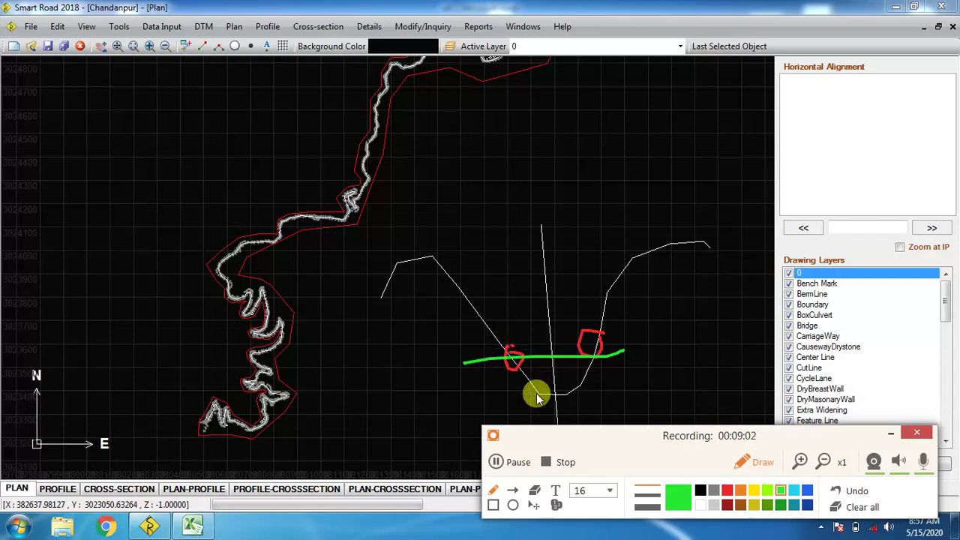
click(855, 504)
click(890, 434)
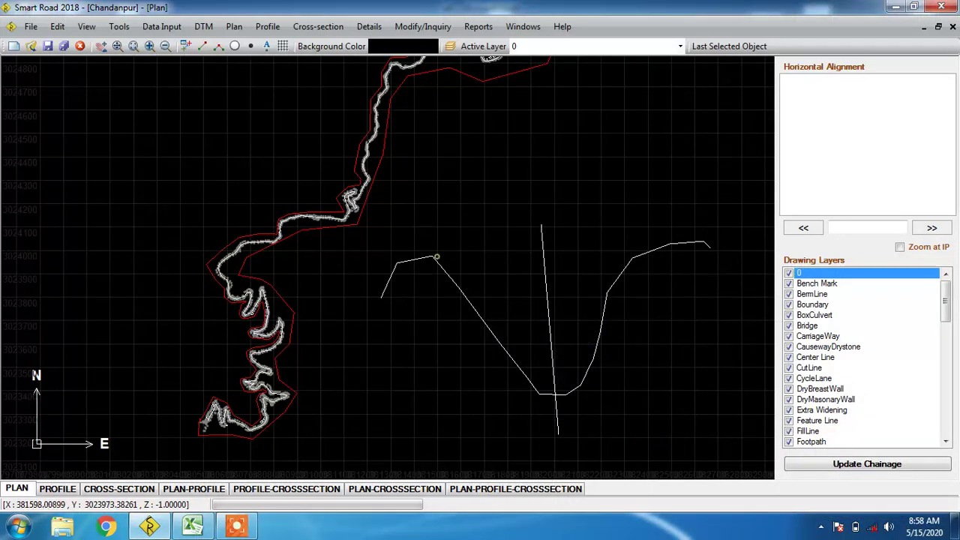
- Delete the wave-shaped sample polyline and the straight line crossing it
click(437, 259)
key(Delete)
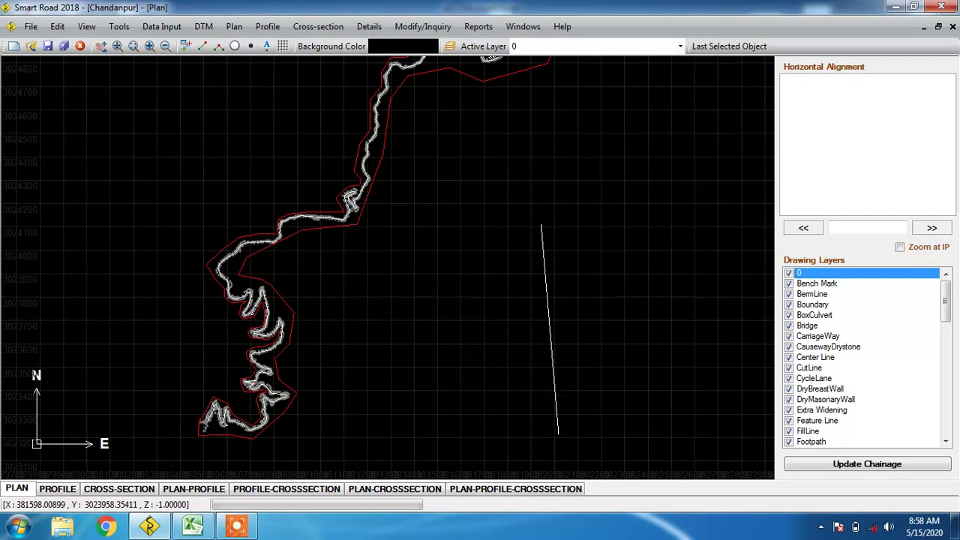
click(545, 256)
key(Delete)
scroll(521, 289, down, 4)
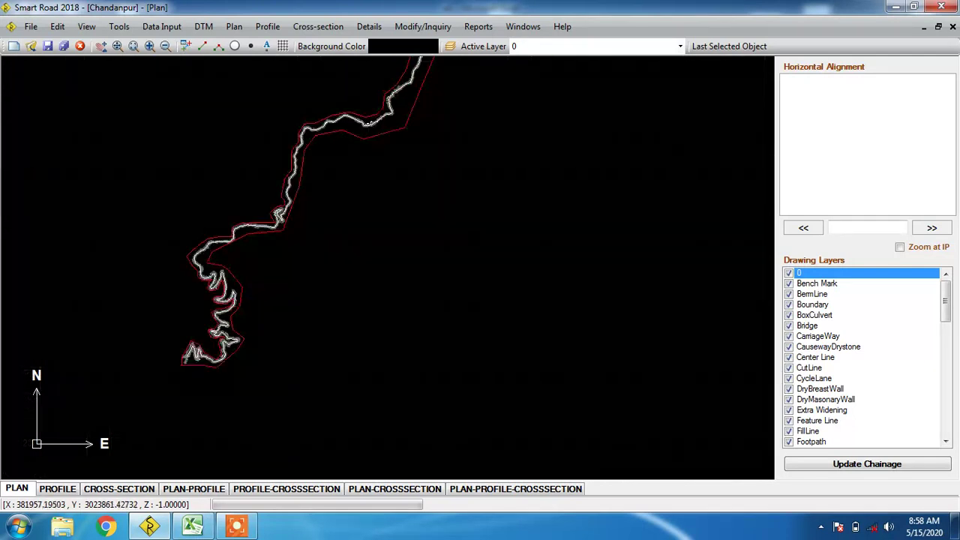
- Select the closed boundary and move its east-side vertices between about northings 3024800 and 3025500 closer to the survey points
scroll(427, 97, up, 3)
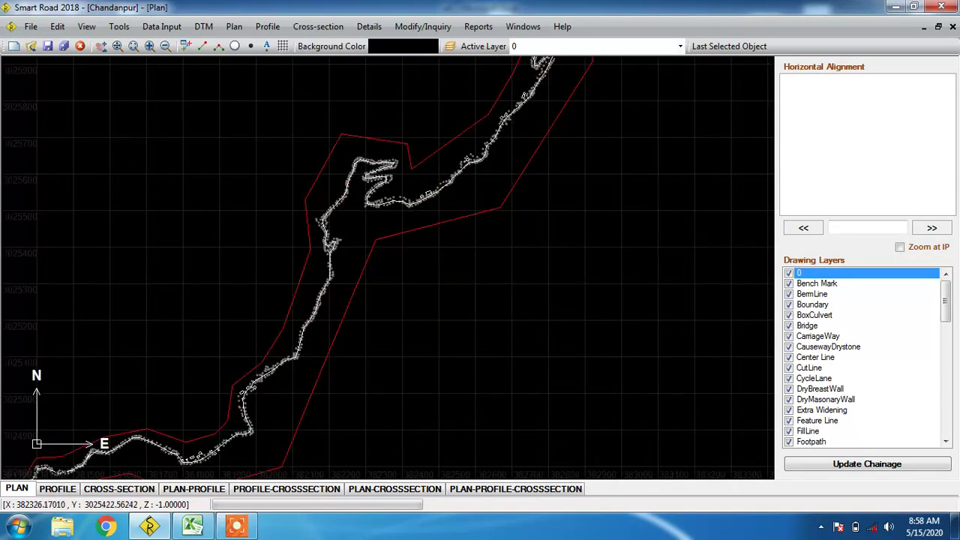
click(375, 240)
click(355, 220)
click(320, 374)
click(332, 314)
scroll(278, 355, down, 2)
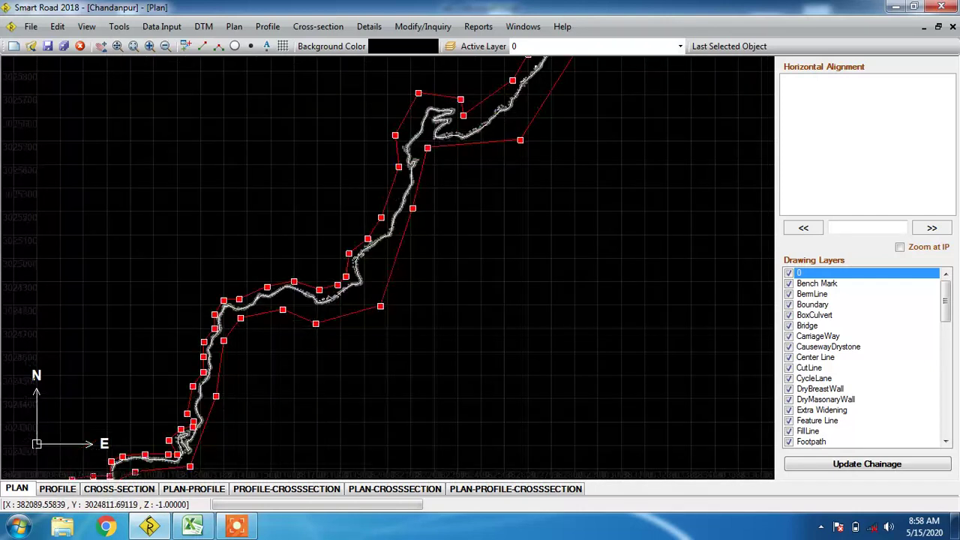
click(380, 306)
click(380, 281)
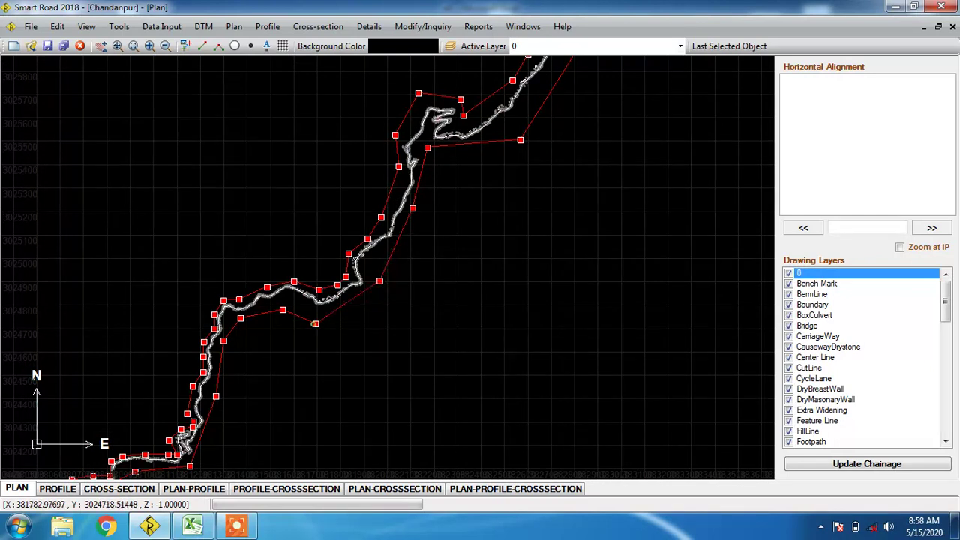
- Shift the two east-side boundary vertices between about northings 3024900 and 3025250 to follow the bend in the survey points more tightly
scroll(499, 184, down, 2)
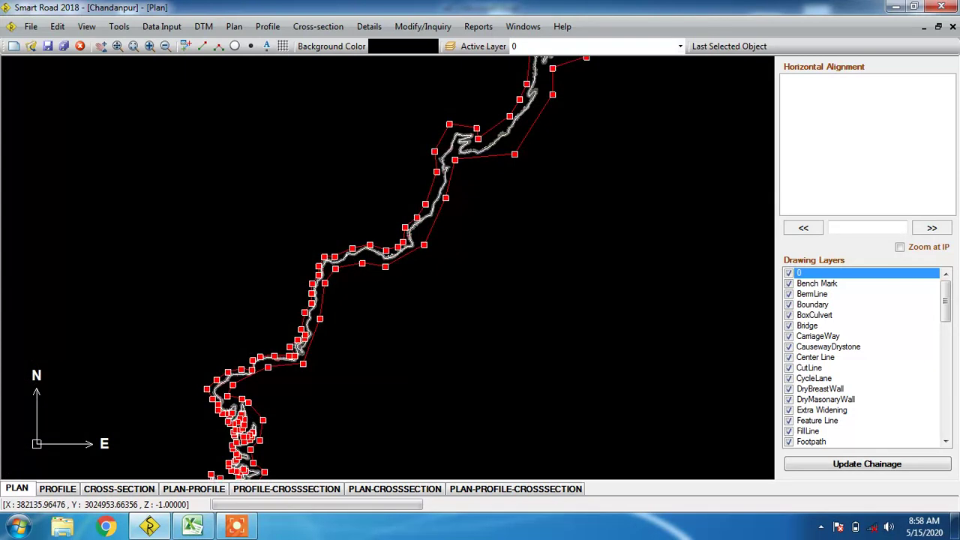
scroll(483, 206, up, 2)
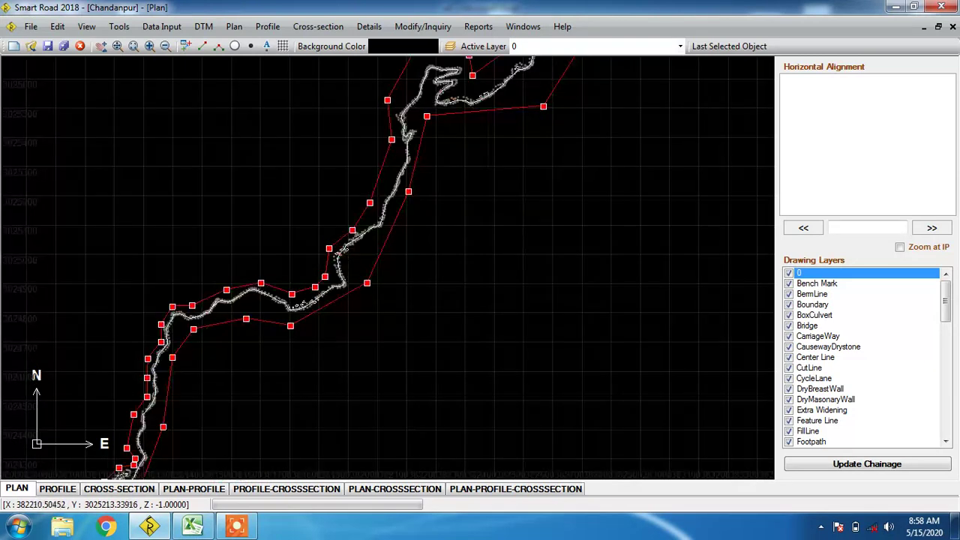
click(409, 191)
click(386, 235)
click(367, 282)
click(365, 273)
drag(365, 273, 367, 279)
scroll(408, 257, down, 3)
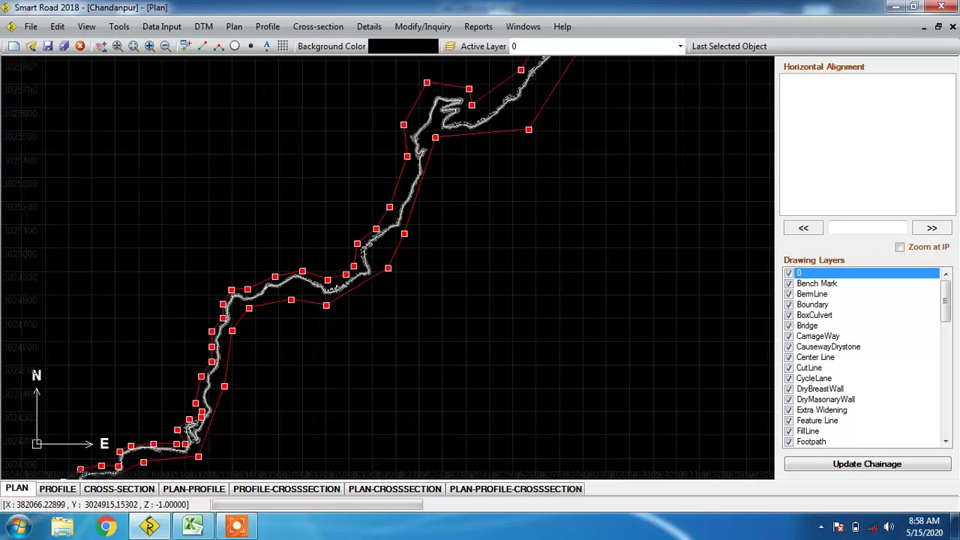
- Move the east-side boundary vertex near northing 3025530 slightly west, and deselect the boundary
click(476, 178)
click(463, 178)
click(235, 525)
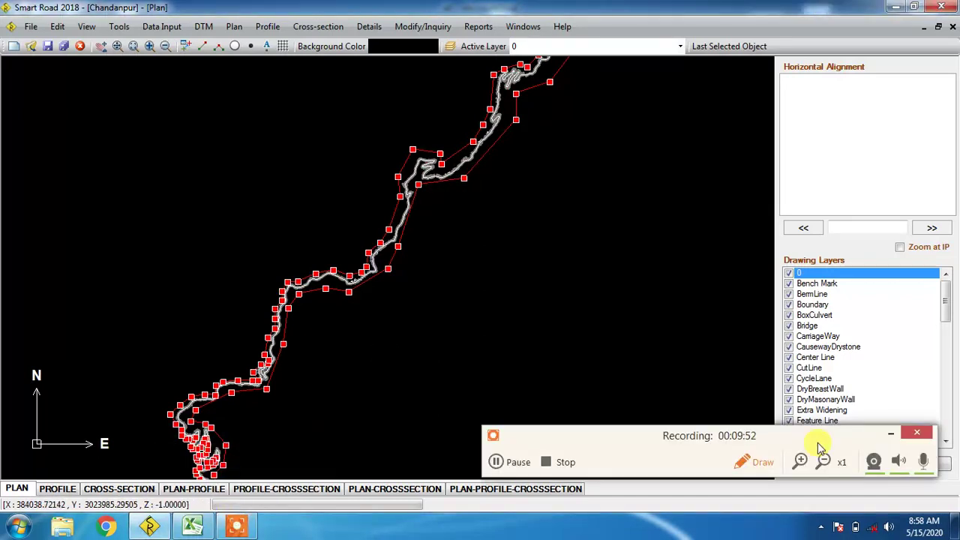
click(889, 434)
key(Escape)
click(519, 332)
- Triangulate the survey points without break lines
scroll(461, 186, down, 5)
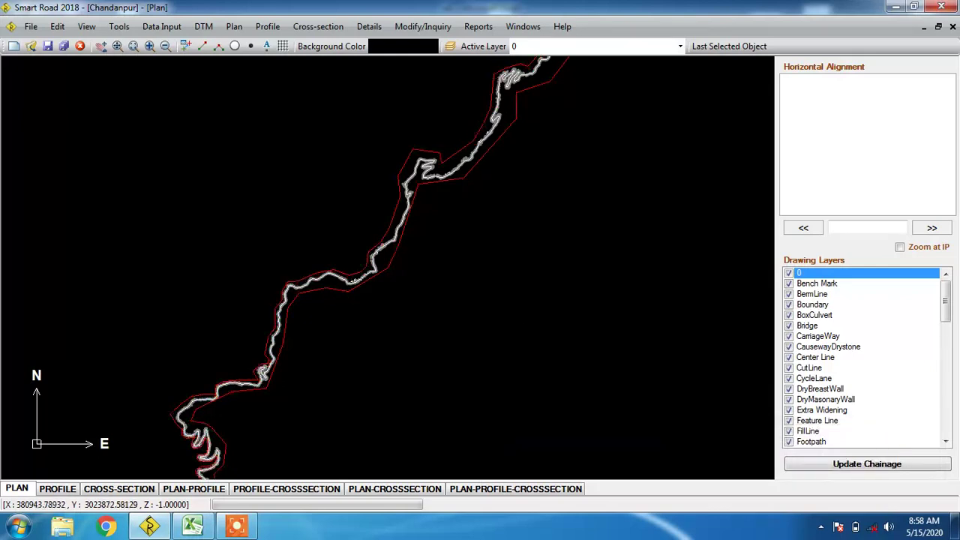
scroll(388, 268, up, 4)
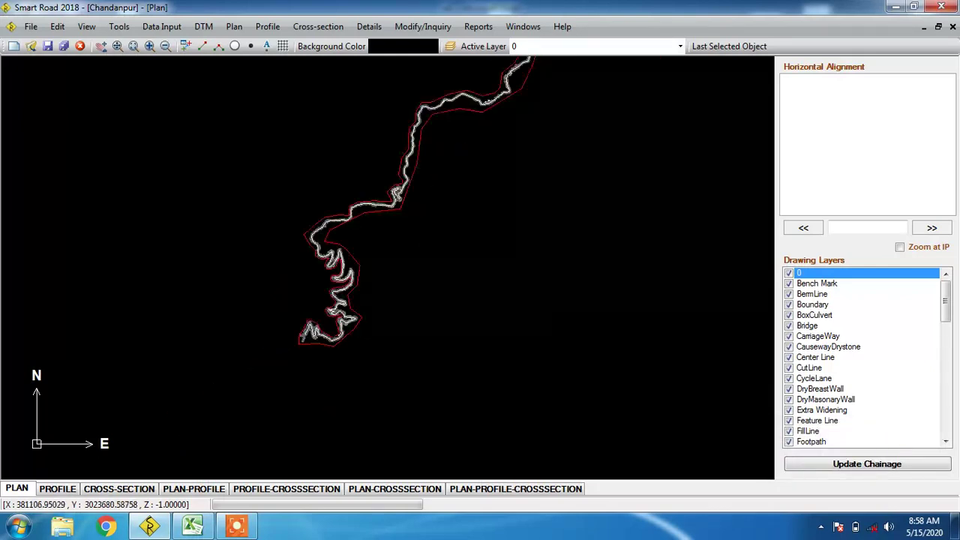
scroll(345, 300, up, 3)
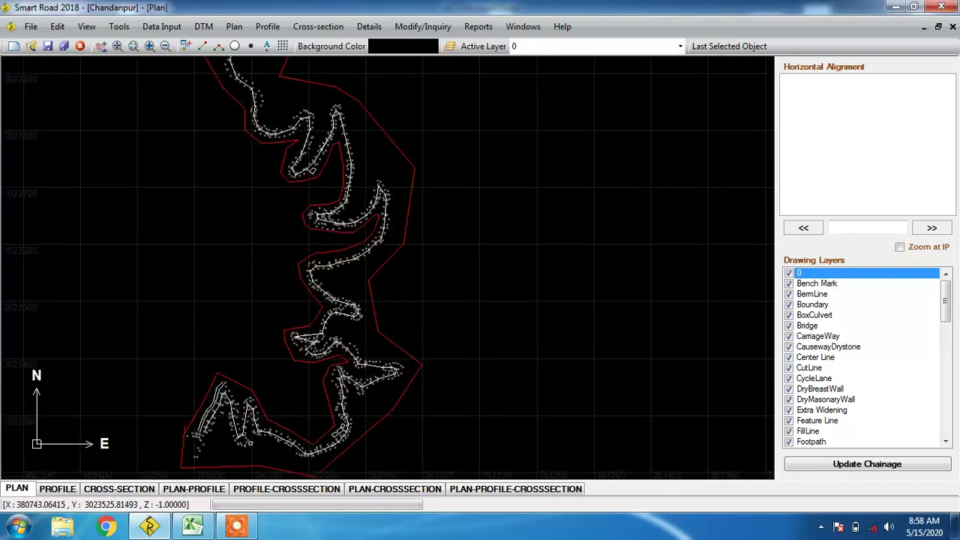
click(203, 26)
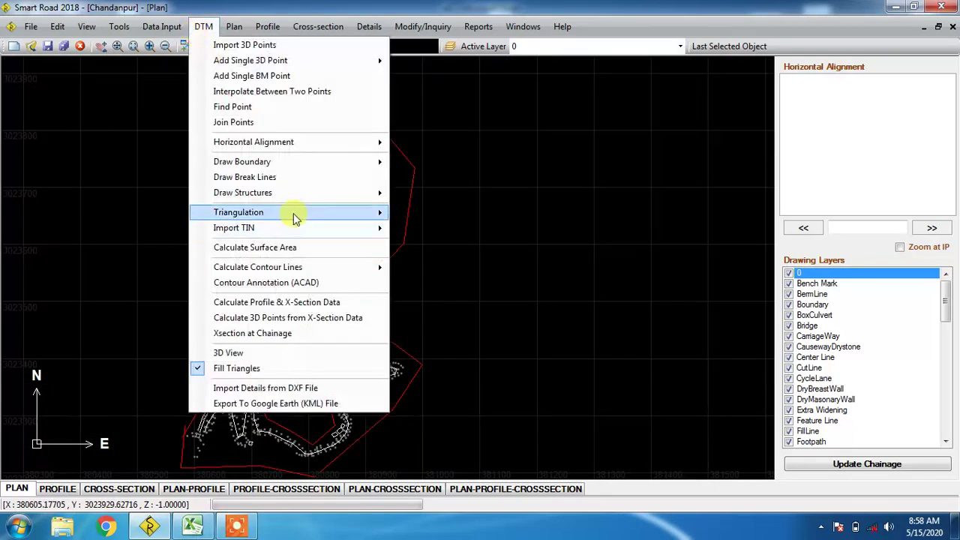
mouse_move(292, 212)
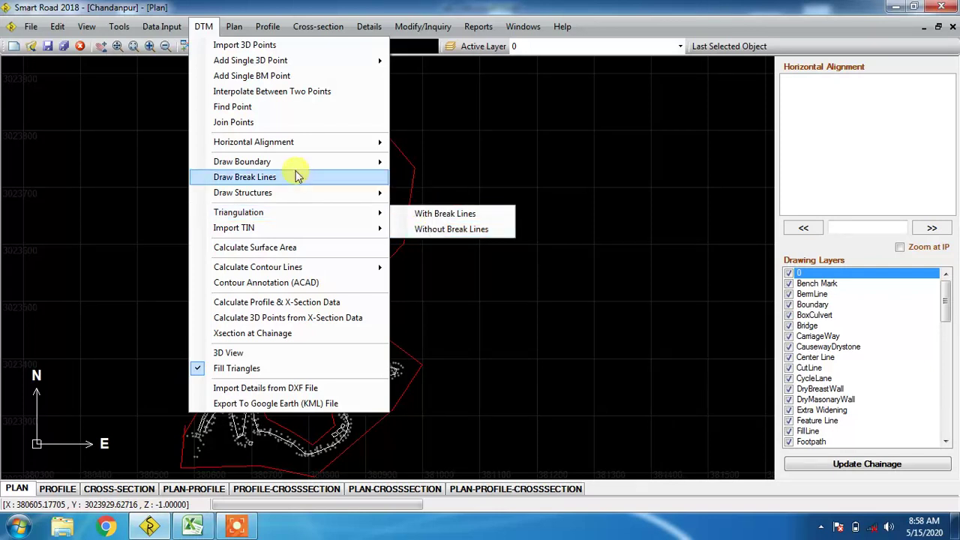
click(457, 169)
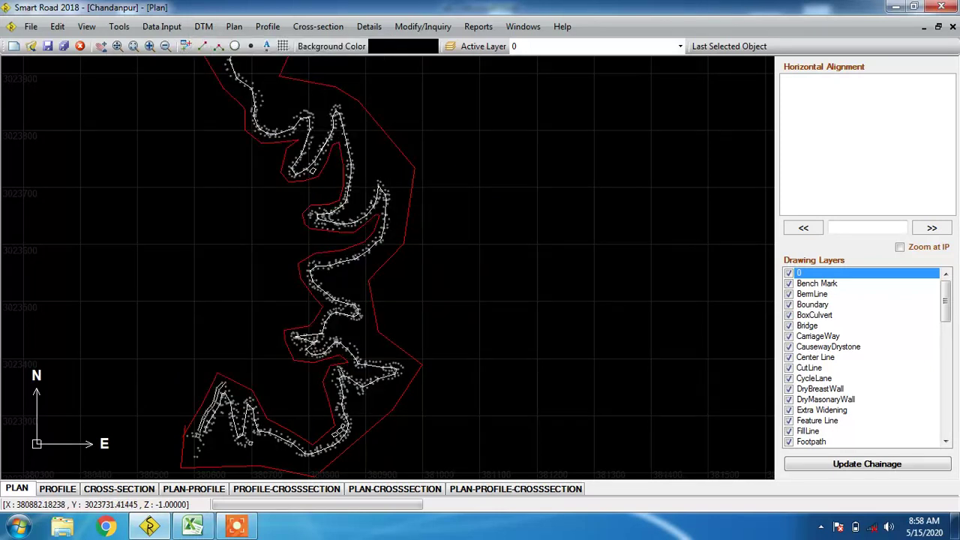
scroll(361, 168, up, 1)
scroll(407, 334, up, 1)
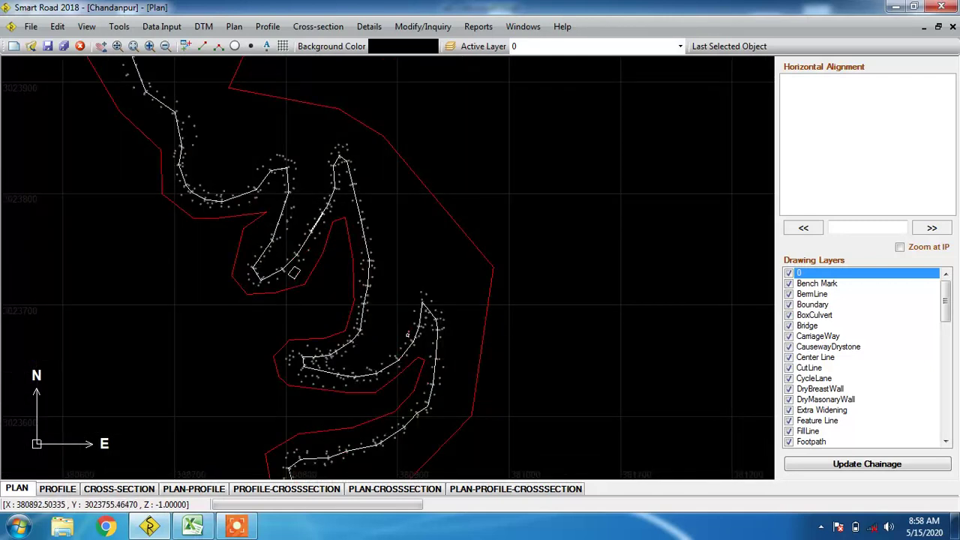
click(203, 26)
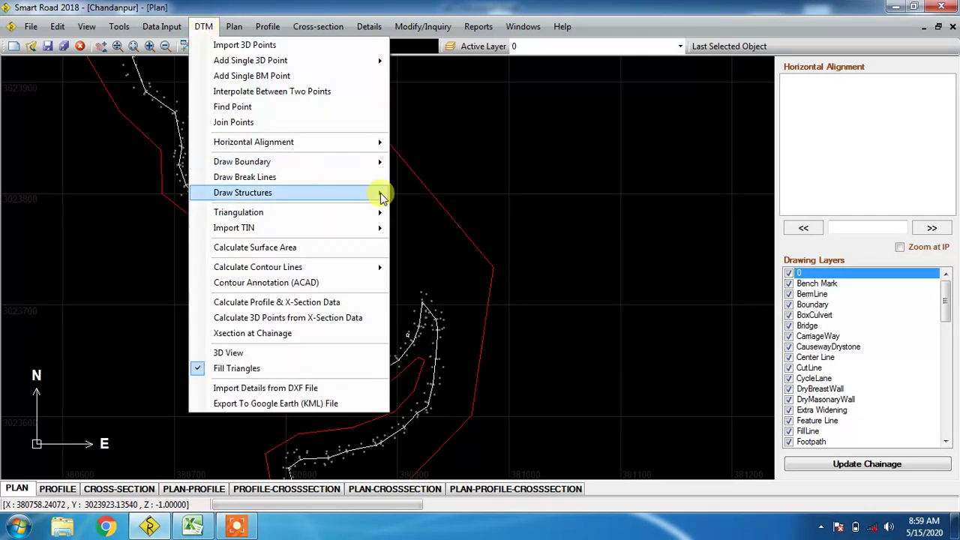
mouse_move(375, 212)
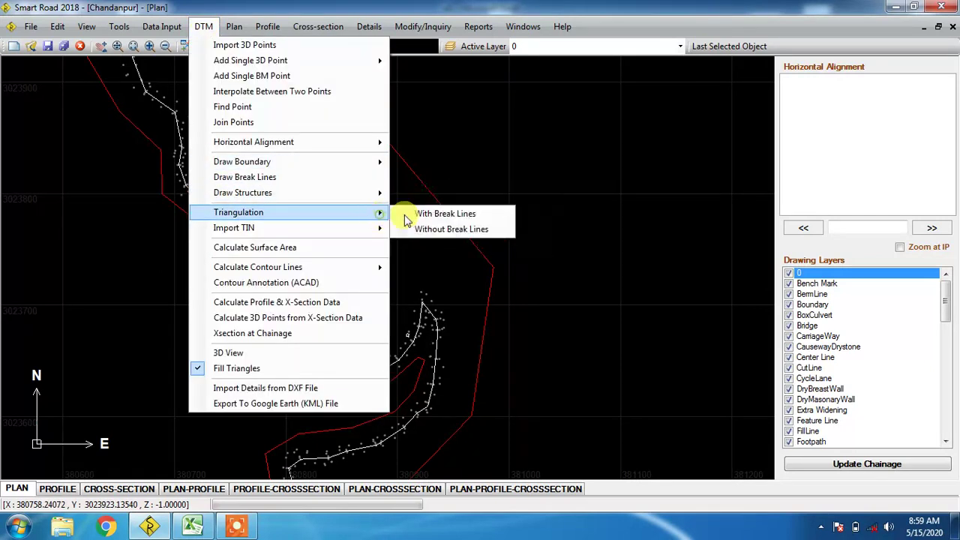
click(453, 233)
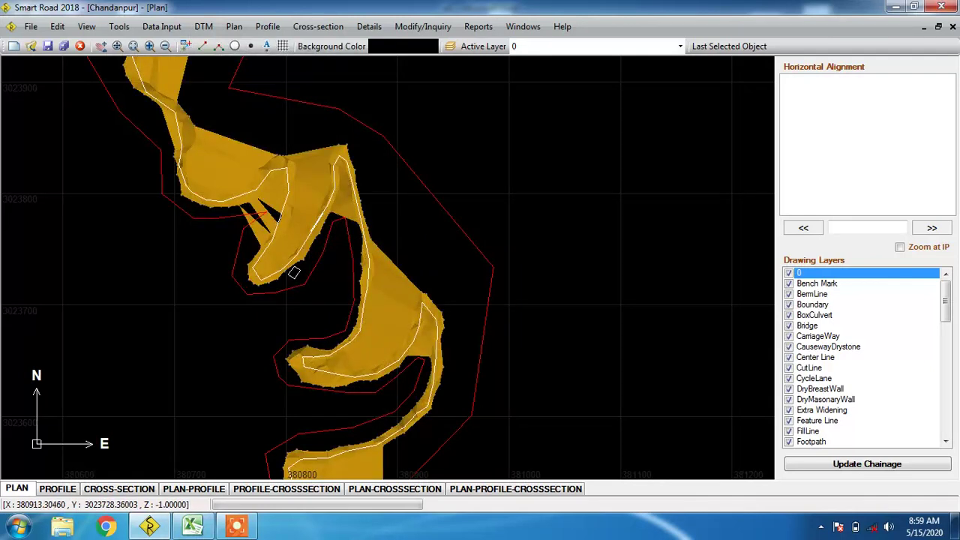
- Select the terrain boundary and move its east-side vertices inward, placing one in the hairpin gap at about easting 380892, northing 3023692
scroll(289, 272, up, 4)
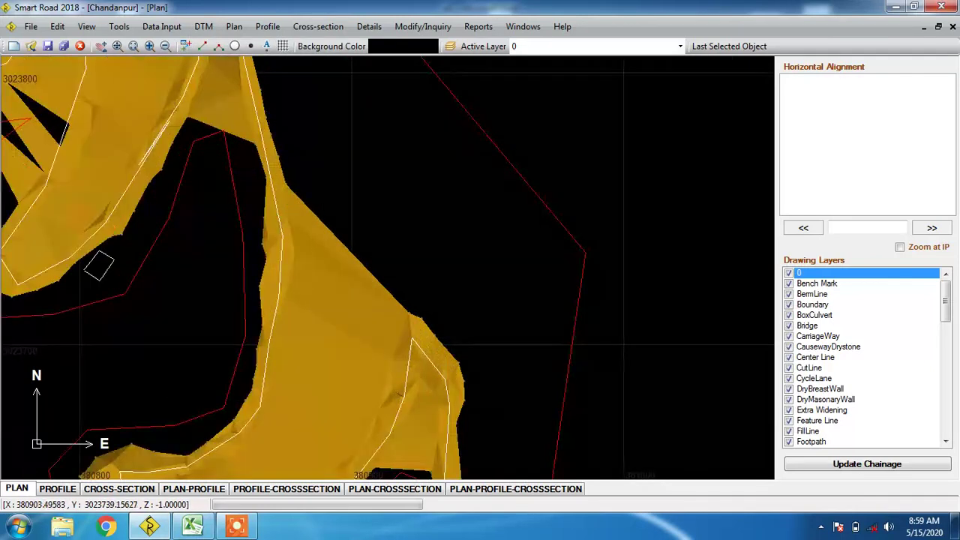
scroll(362, 239, down, 3)
scroll(382, 336, up, 2)
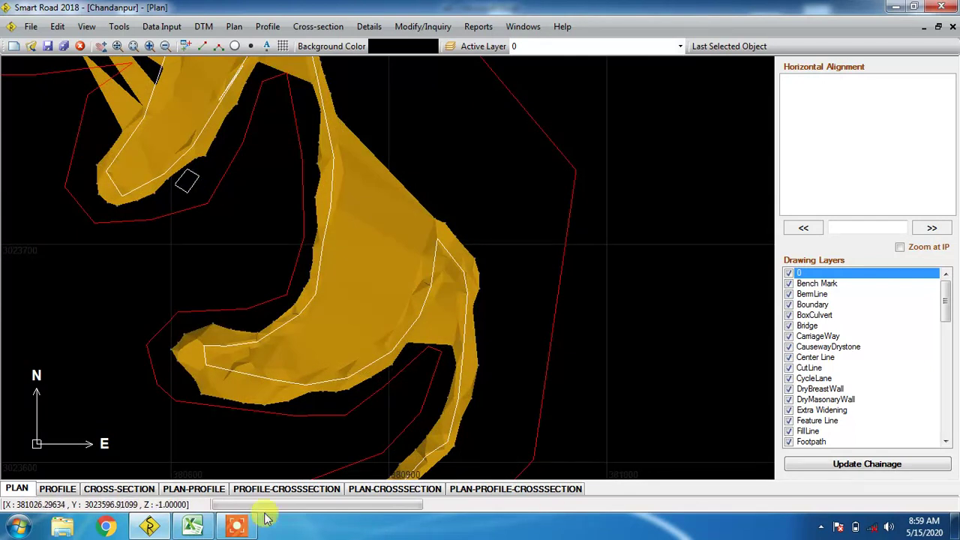
click(237, 525)
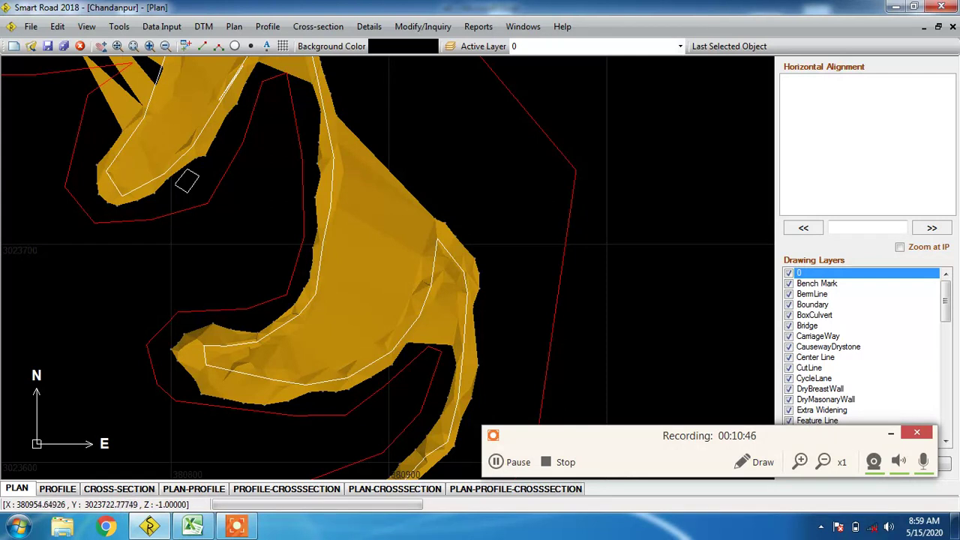
scroll(182, 379, down, 1)
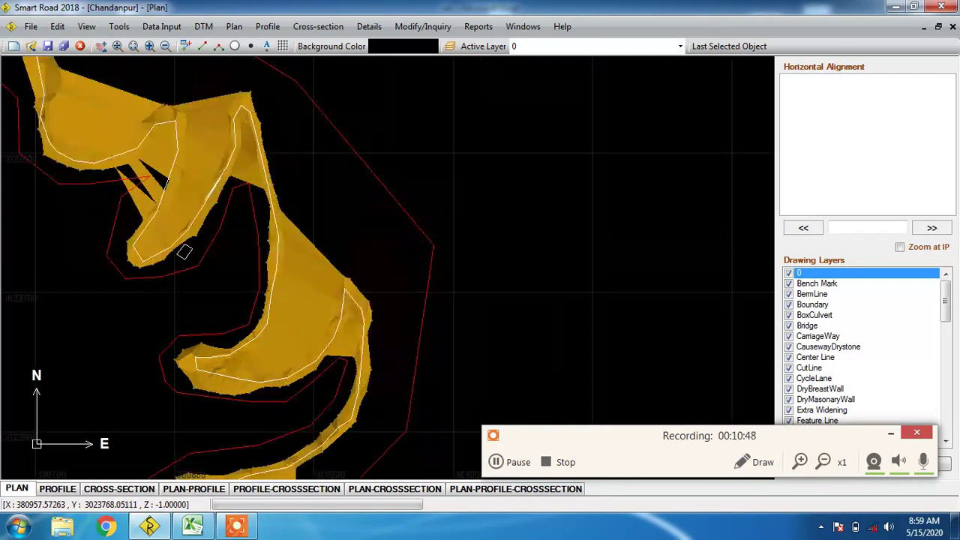
click(393, 194)
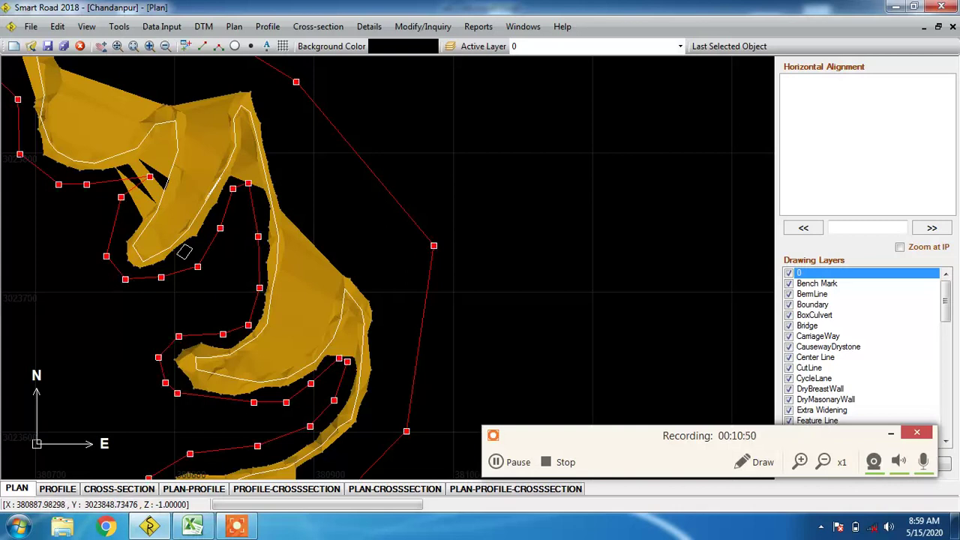
right_click(296, 81)
click(345, 88)
click(184, 252)
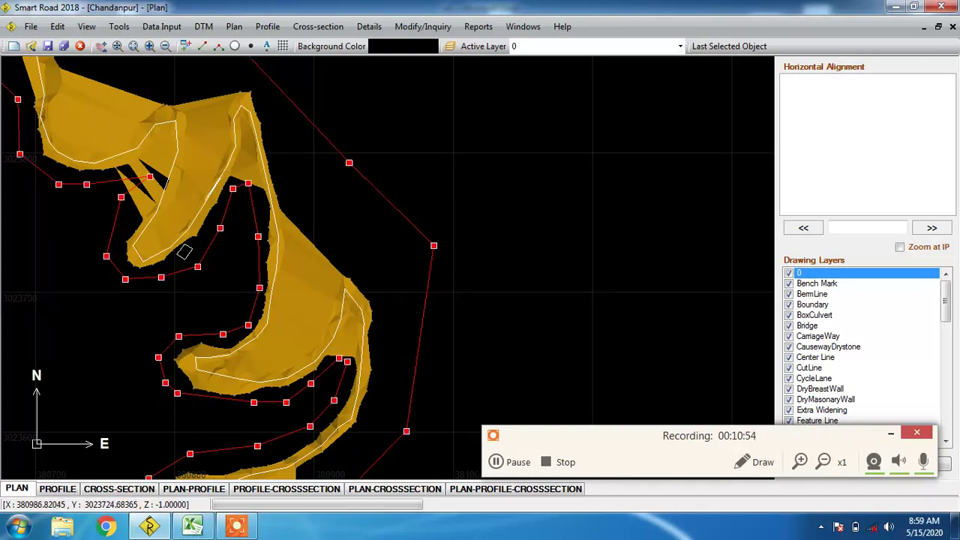
drag(434, 246, 379, 246)
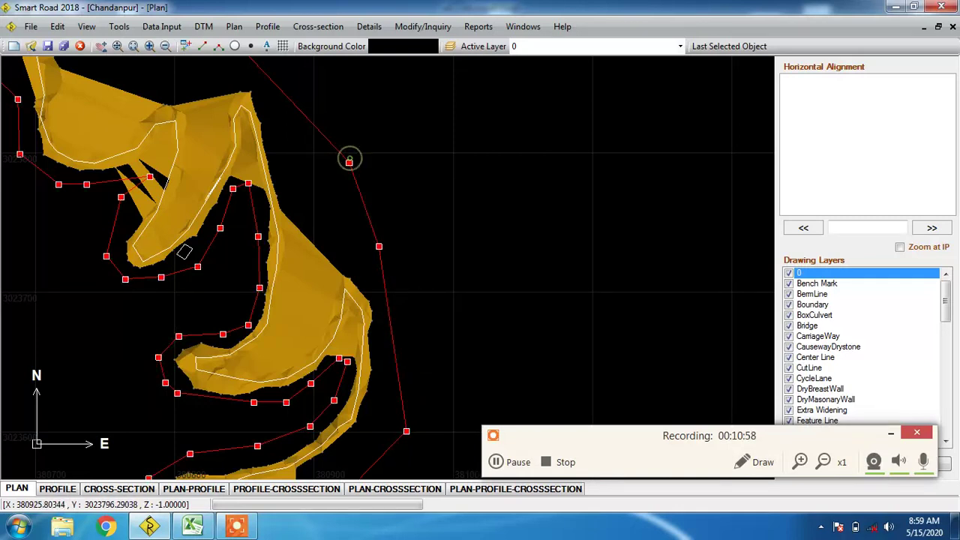
drag(348, 161, 303, 304)
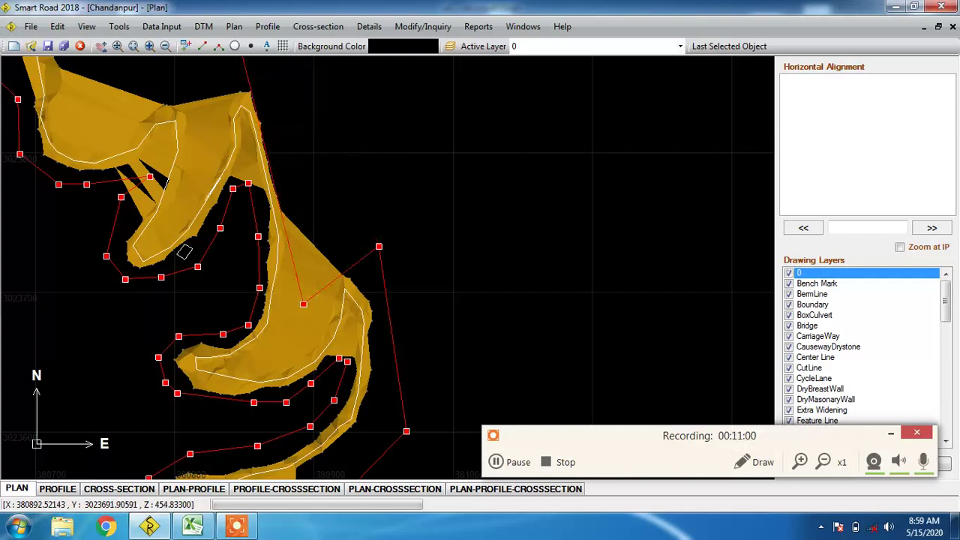
- Move the two east-side boundary vertices between about northings 3023840 and 3023890 so the line passes just outside the hairpin tip
scroll(312, 304, down, 2)
drag(342, 102, 356, 137)
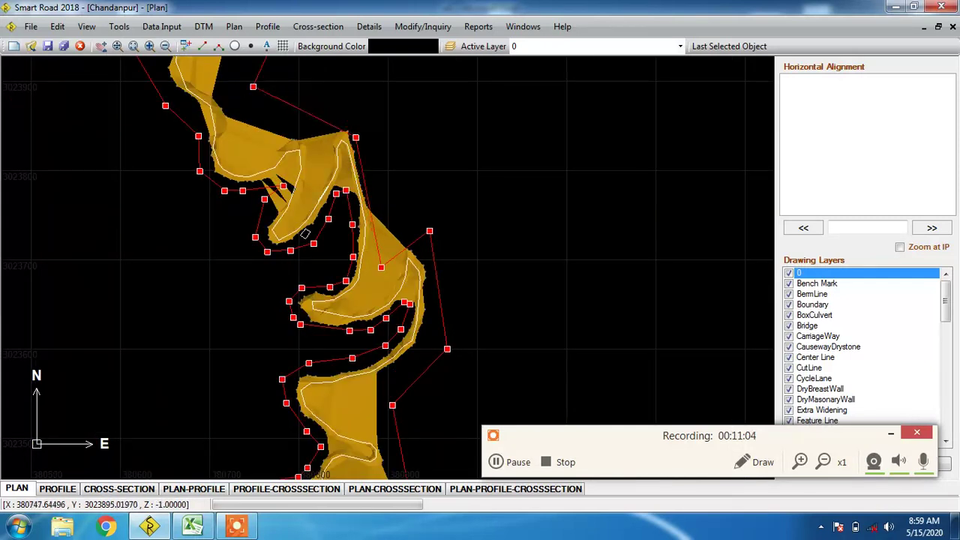
drag(253, 86, 251, 93)
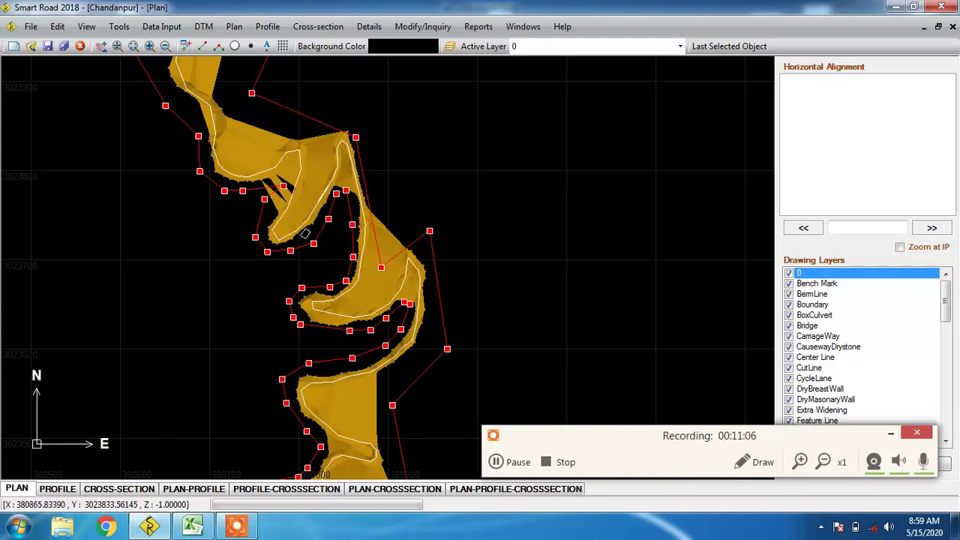
drag(356, 138, 358, 130)
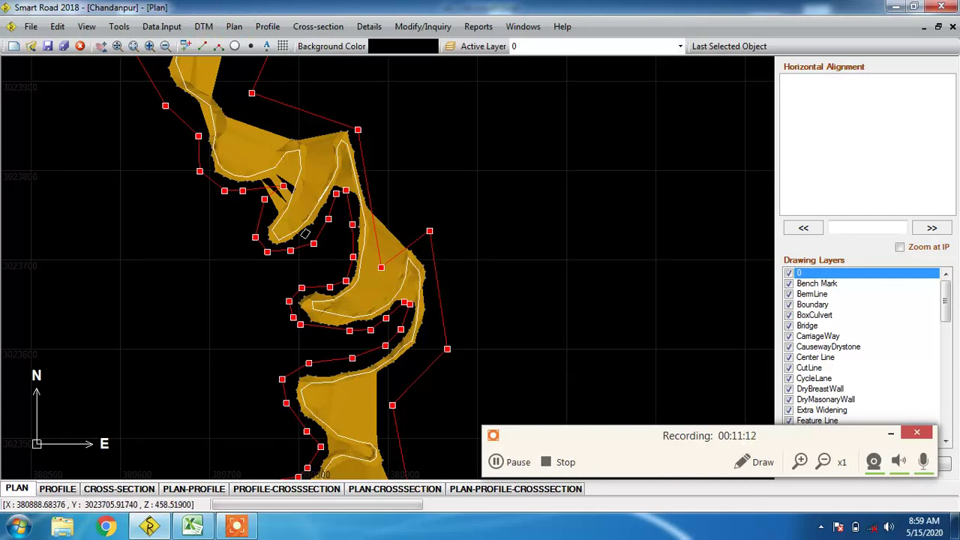
- Triangulate the survey points again without break lines using the adjusted boundary
click(203, 26)
mouse_move(356, 214)
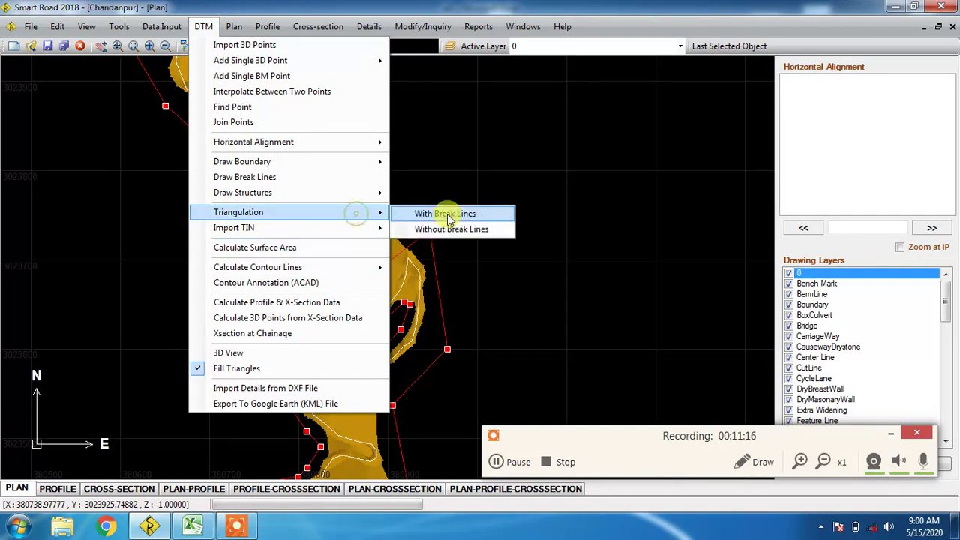
click(450, 229)
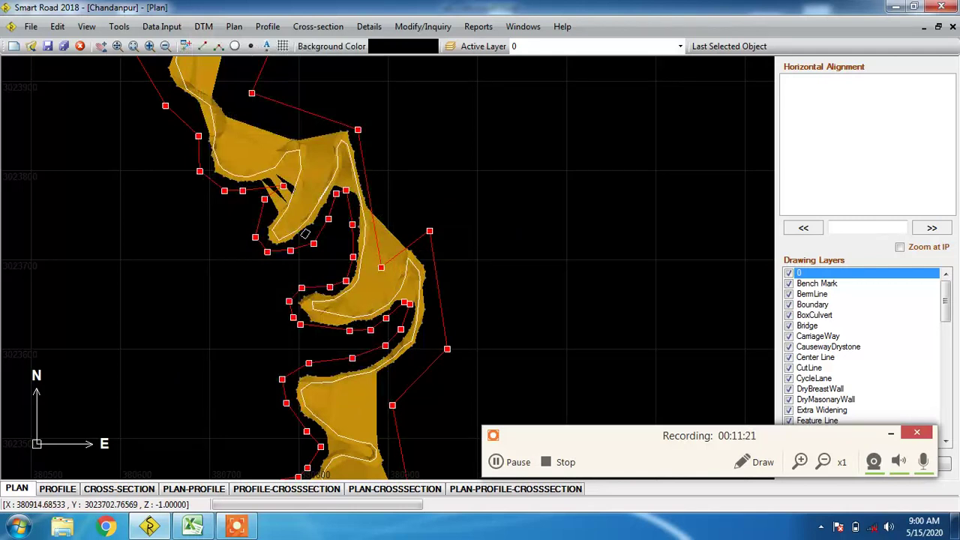
click(377, 238)
- Examine the rebuilt surface around the hairpin bends and along the road corridor, and deselect the boundary
scroll(305, 234, up, 2)
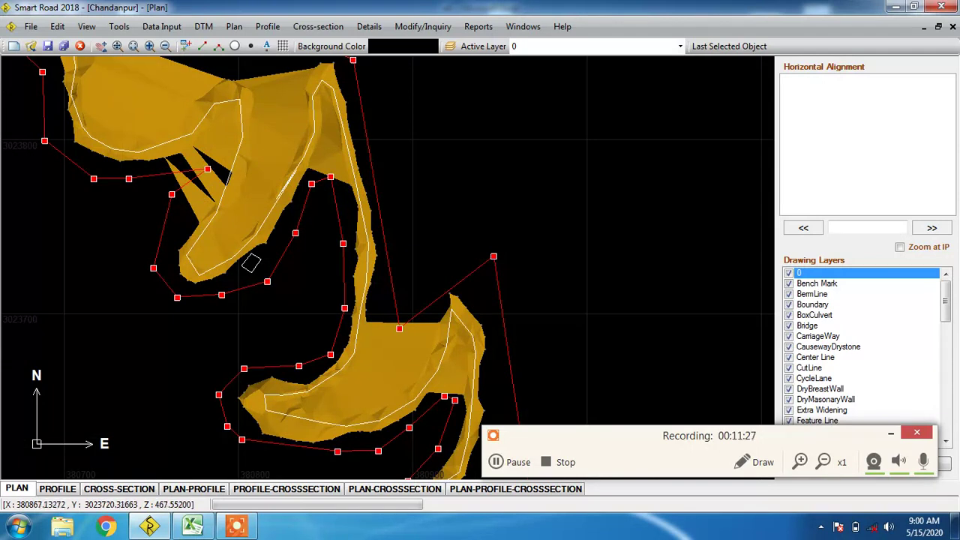
scroll(355, 278, up, 2)
scroll(387, 269, down, 2)
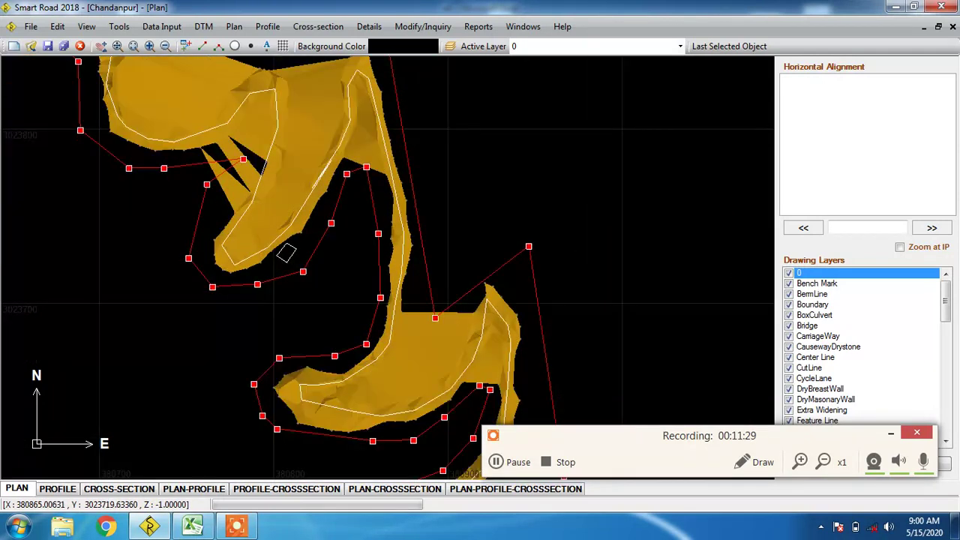
scroll(286, 254, down, 3)
scroll(382, 276, down, 1)
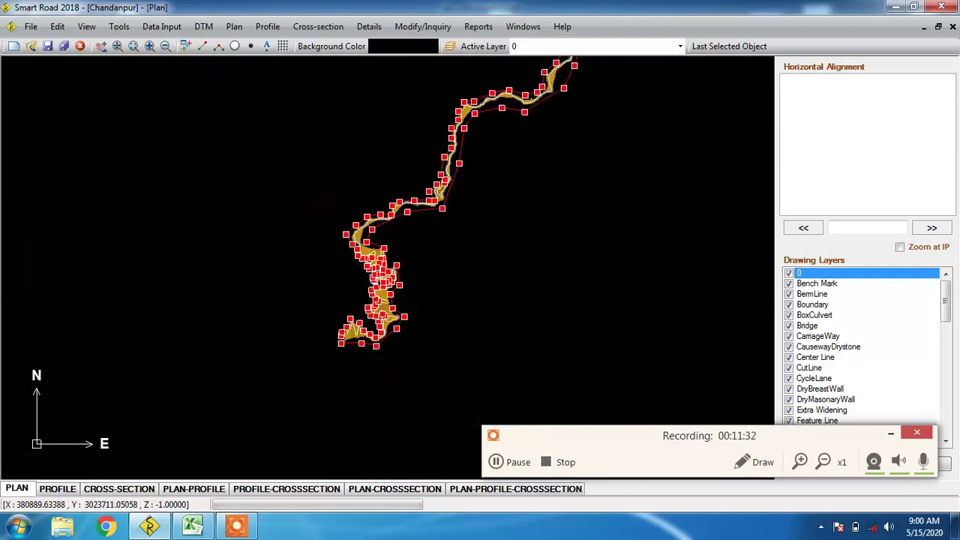
scroll(390, 270, down, 2)
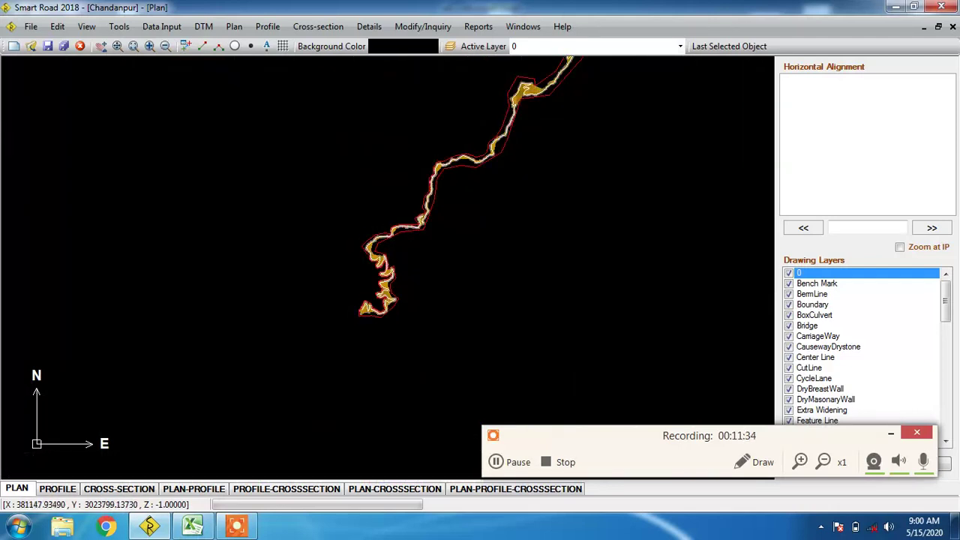
scroll(400, 356, up, 2)
scroll(368, 247, up, 5)
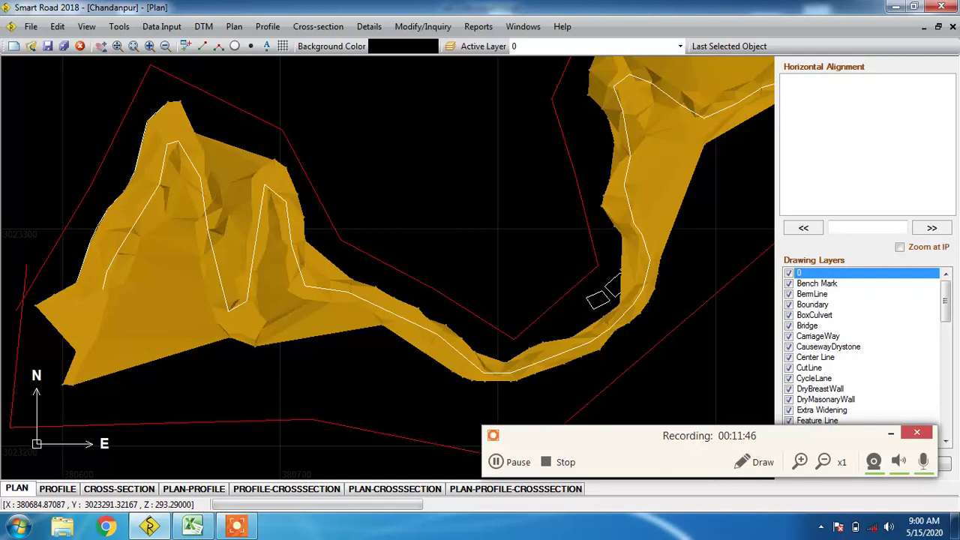
- Generate contour lines at a 1 m interval with a 5 m major index, from elevation 259 to 1374 m, and inspect them
click(210, 28)
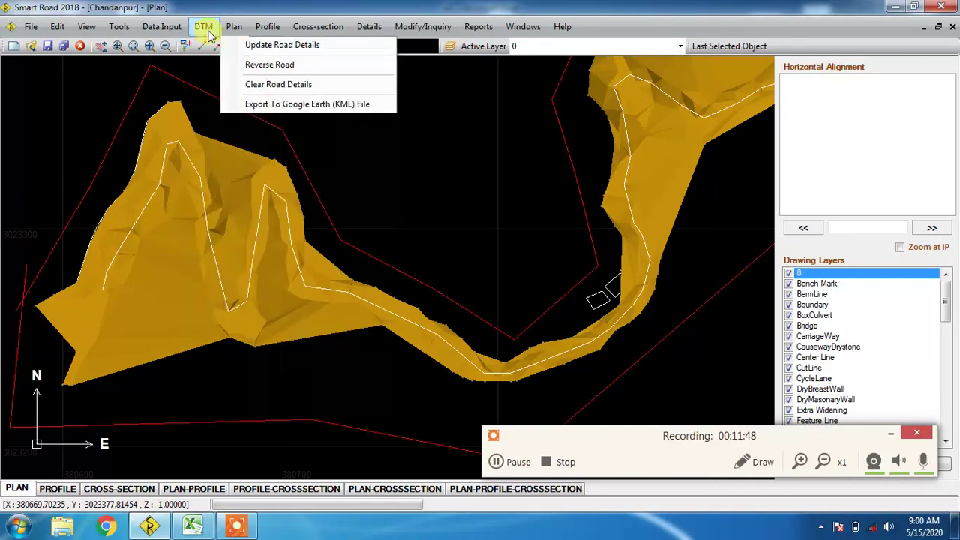
mouse_move(373, 267)
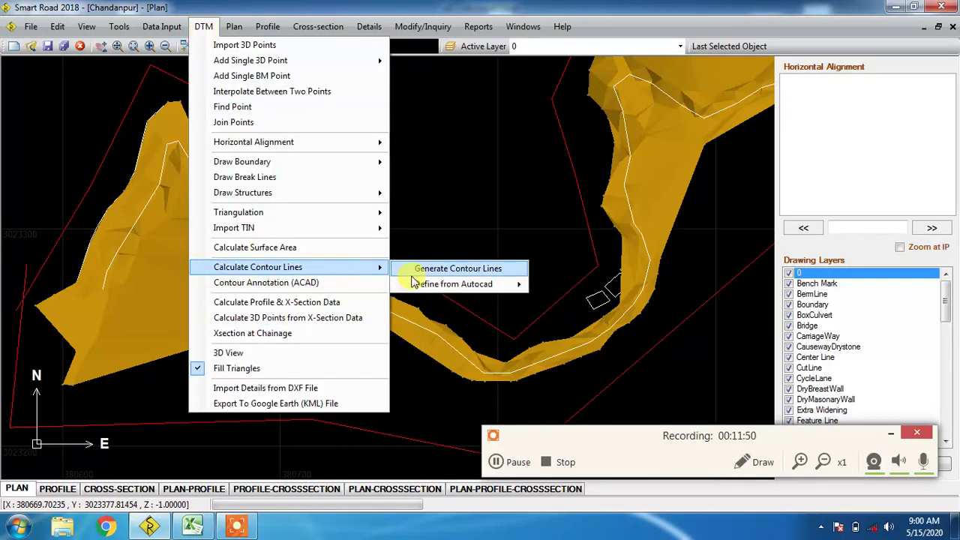
click(439, 272)
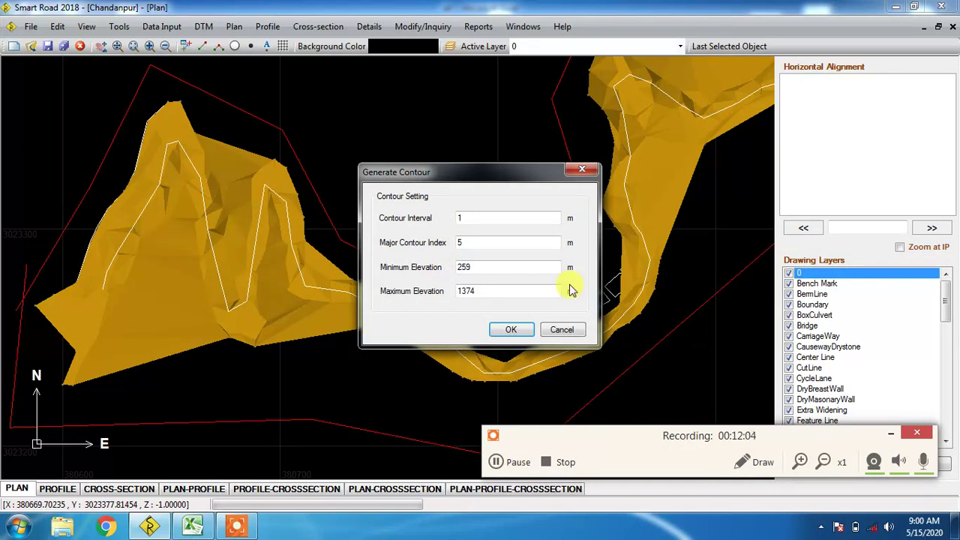
click(509, 328)
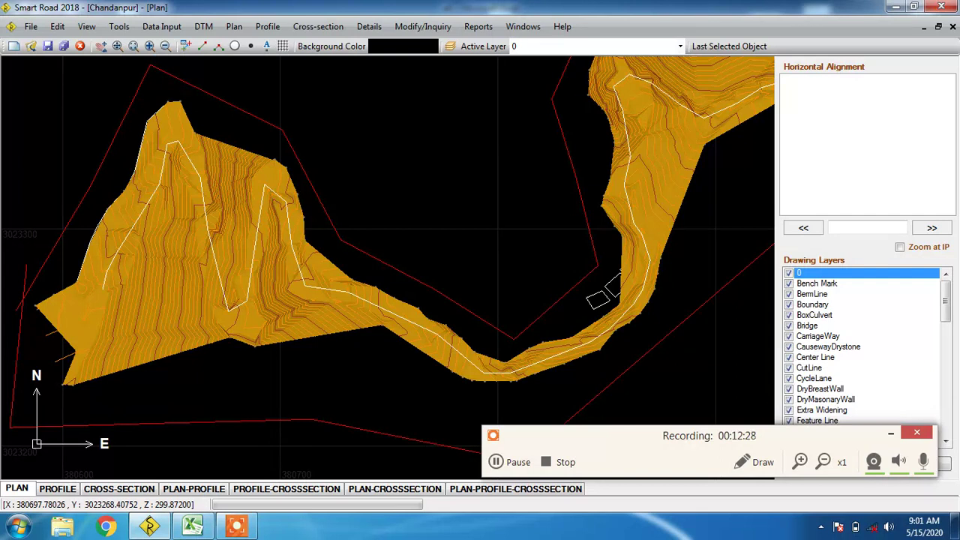
scroll(261, 189, up, 3)
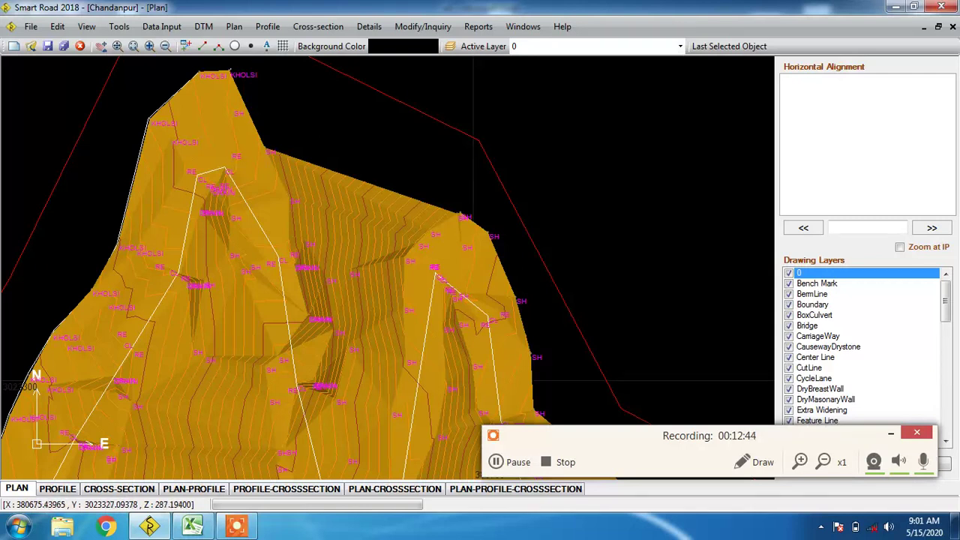
scroll(578, 334, down, 5)
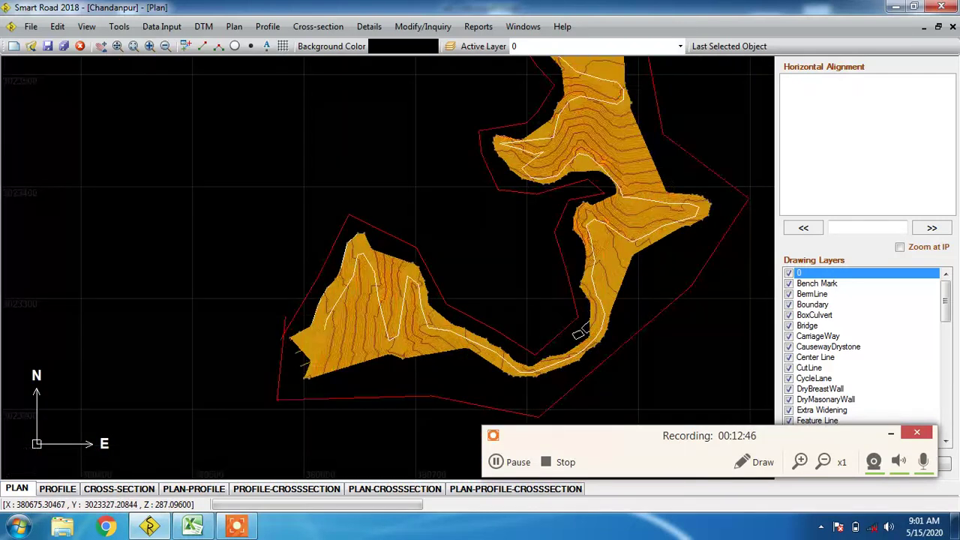
scroll(409, 368, up, 1)
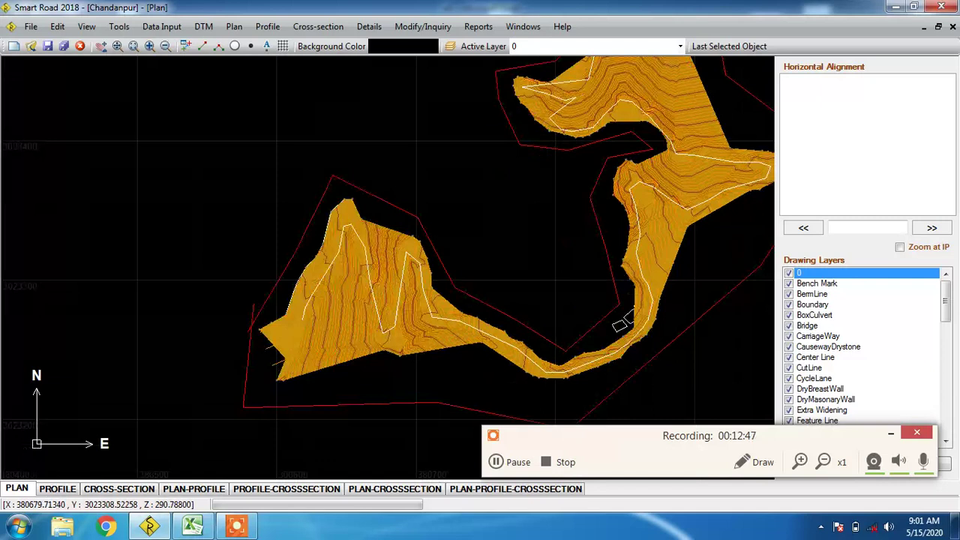
scroll(387, 269, up, 5)
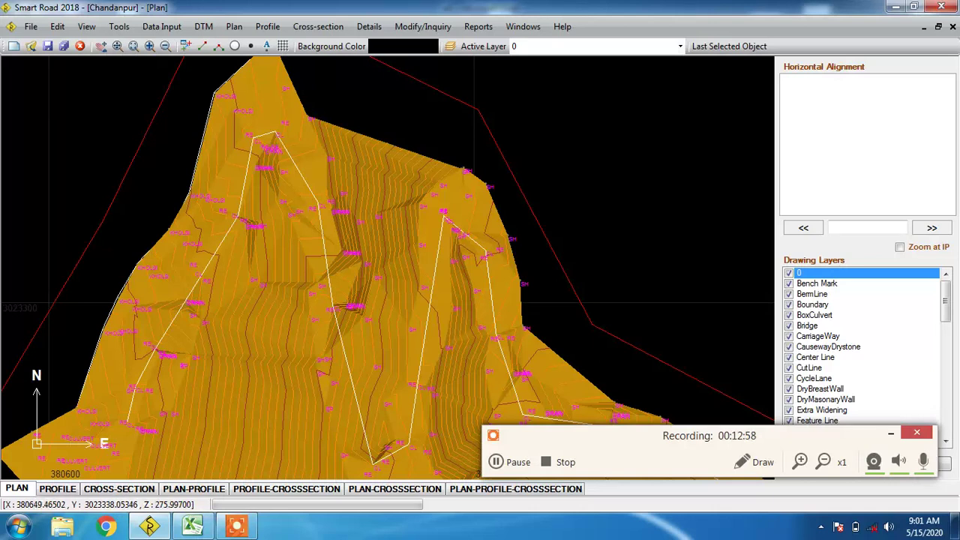
- Set the carriageway width to 5.5 m in the project's design parameters
click(180, 28)
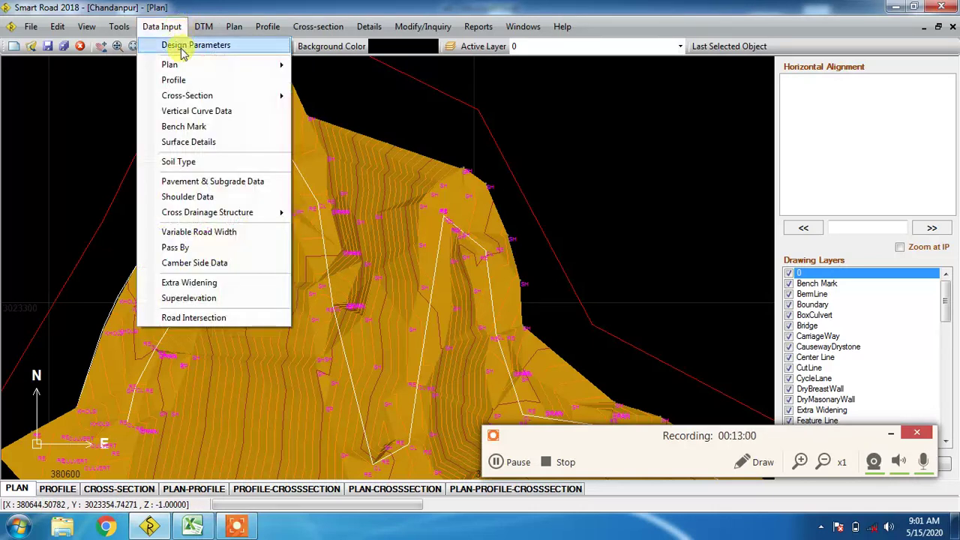
click(182, 48)
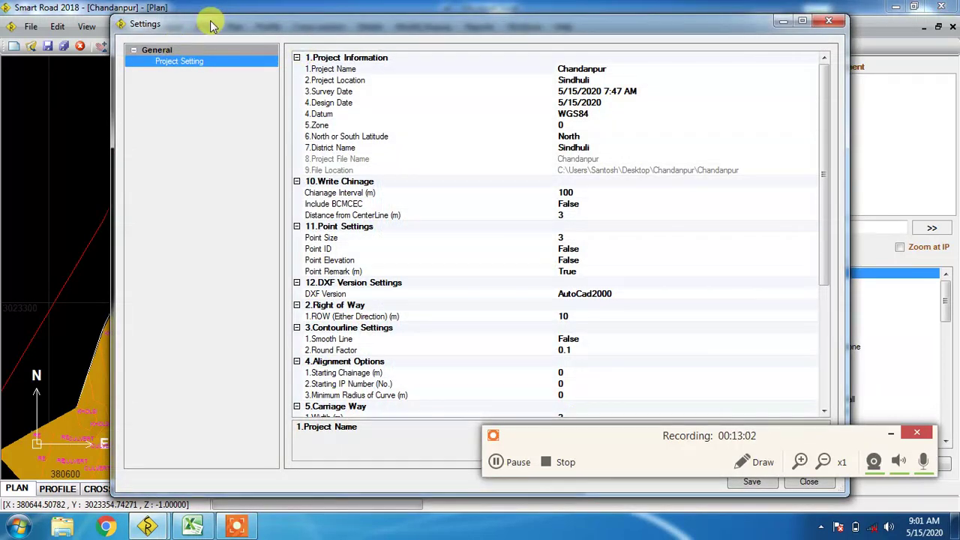
drag(210, 17, 192, 88)
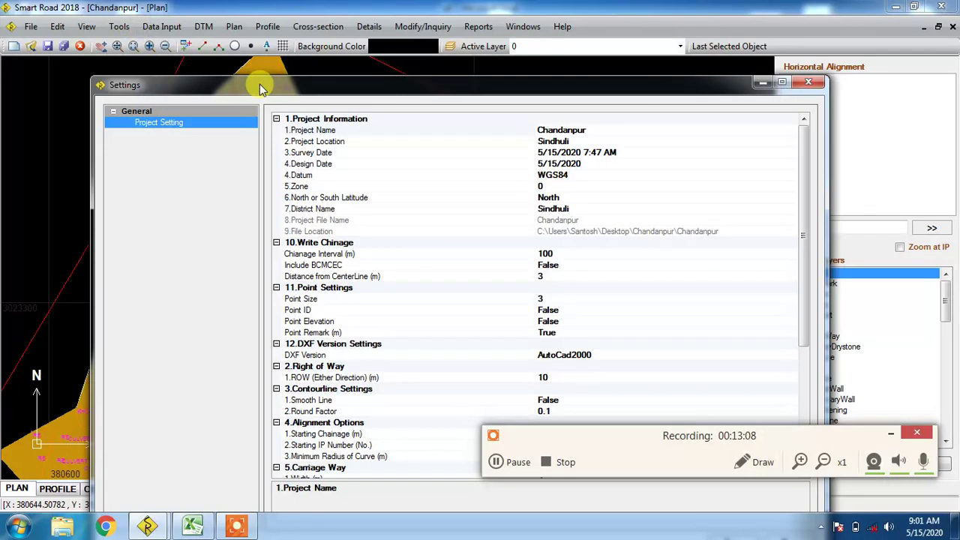
drag(253, 88, 192, 44)
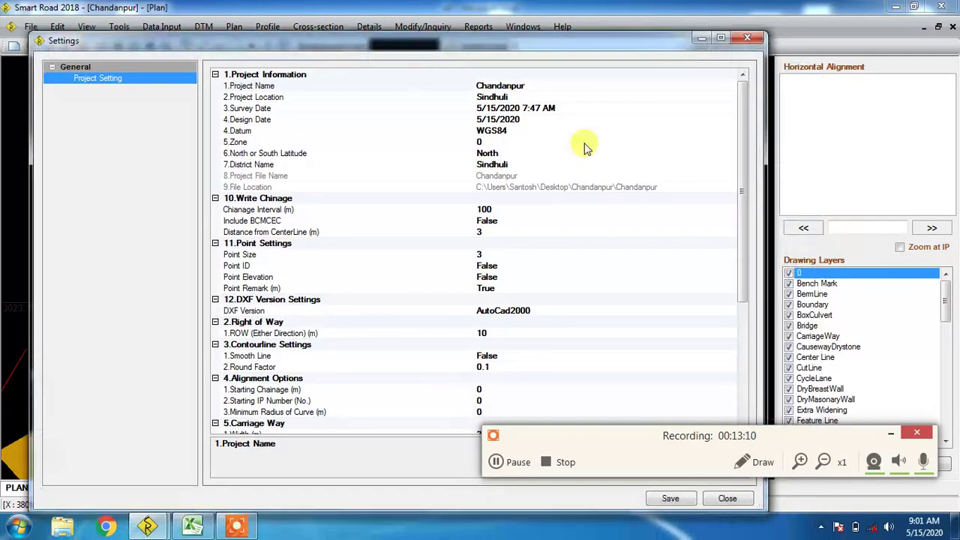
click(520, 209)
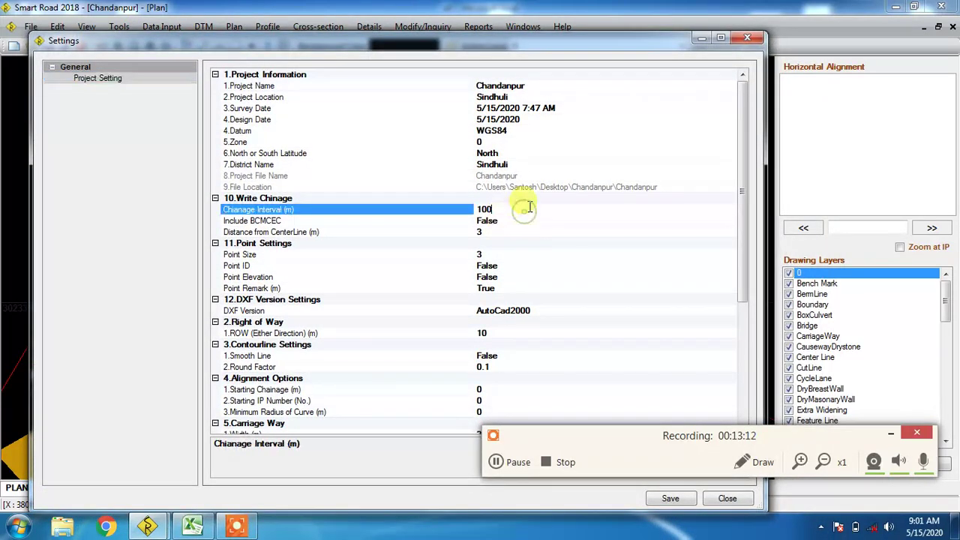
drag(748, 223, 728, 360)
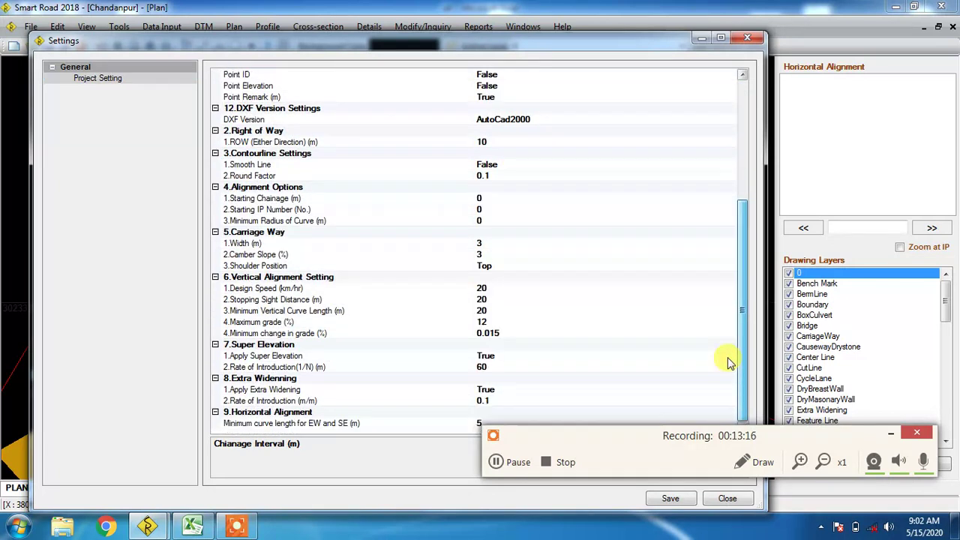
click(488, 243)
drag(493, 243, 469, 246)
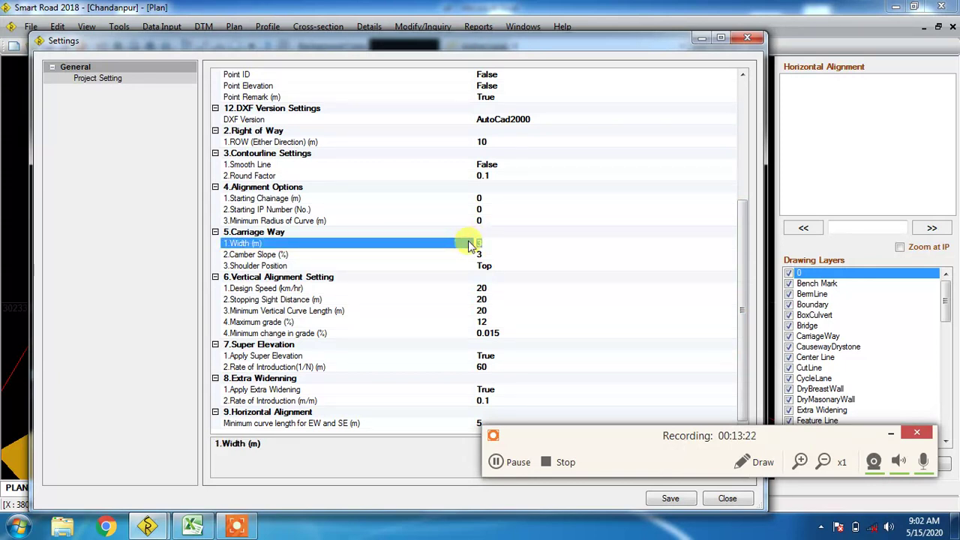
text(5)
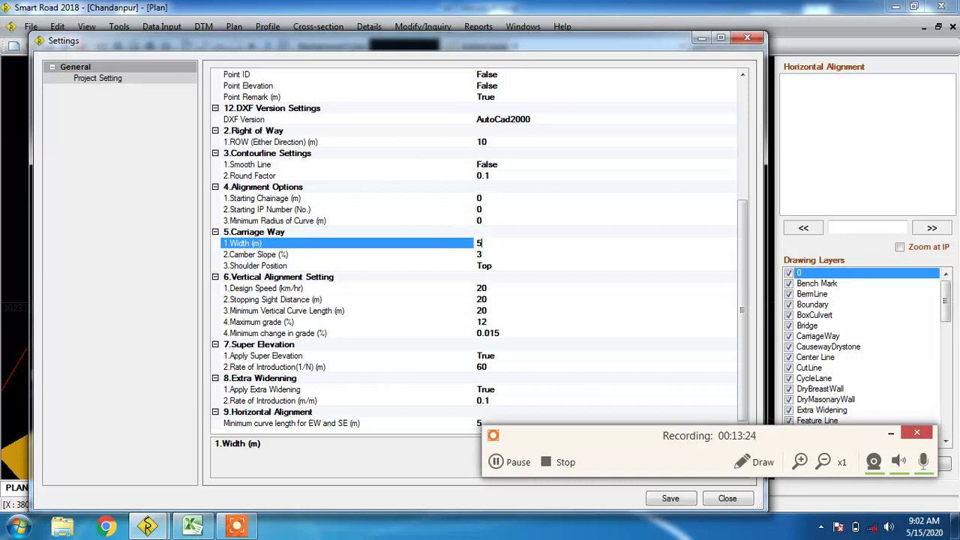
text(.5)
click(891, 435)
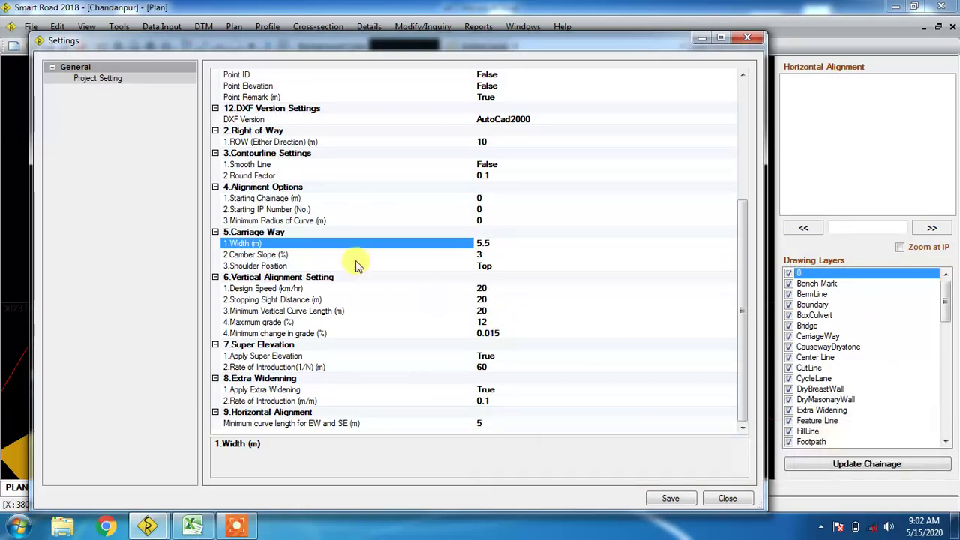
- Set the carriageway camber slope to 2.5% and the shoulder position to Side
click(483, 254)
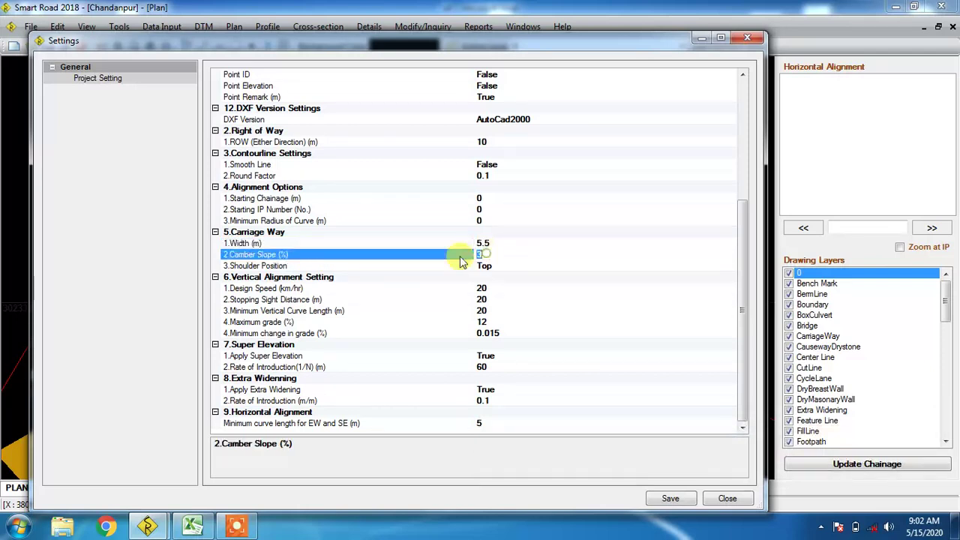
text(2.5)
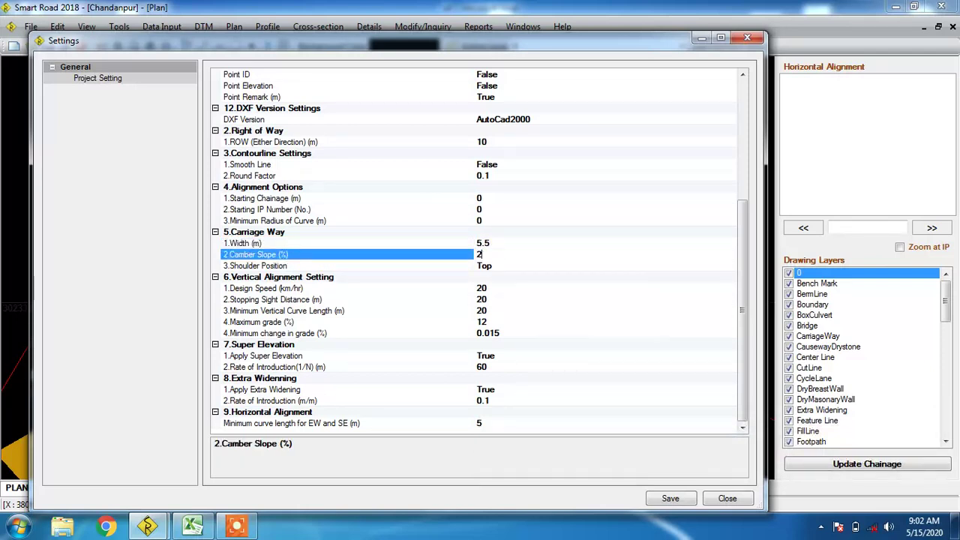
click(500, 267)
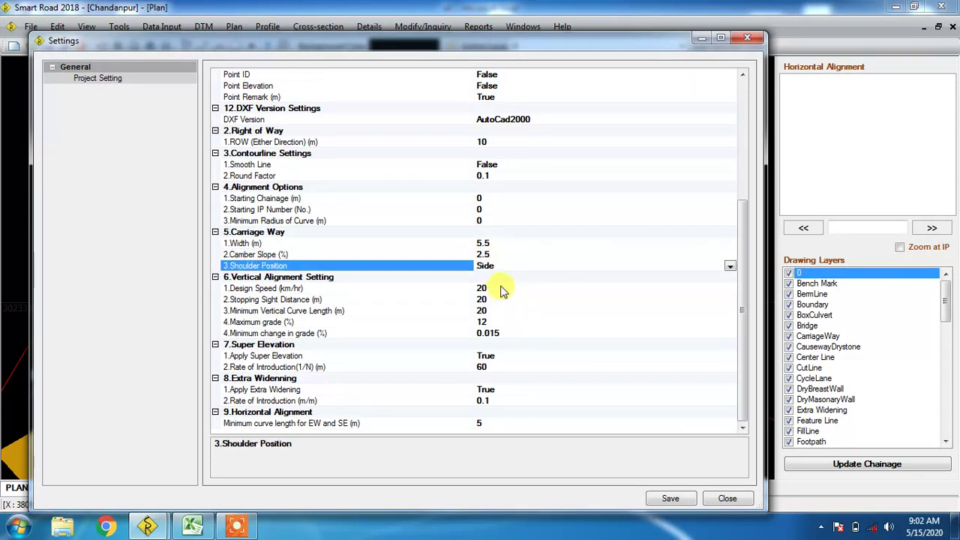
- Set the vertical alignment design speed to 30 km/hr
click(499, 289)
text(30)
key(Return)
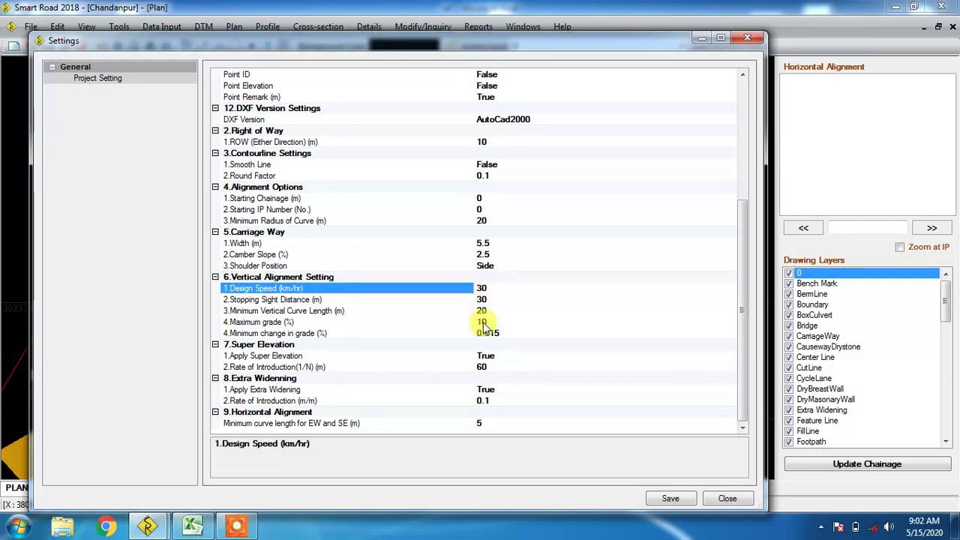
- Set the vertical alignment design speed to 20 km/hr, check the other project parameters and save the settings
click(491, 289)
text(20)
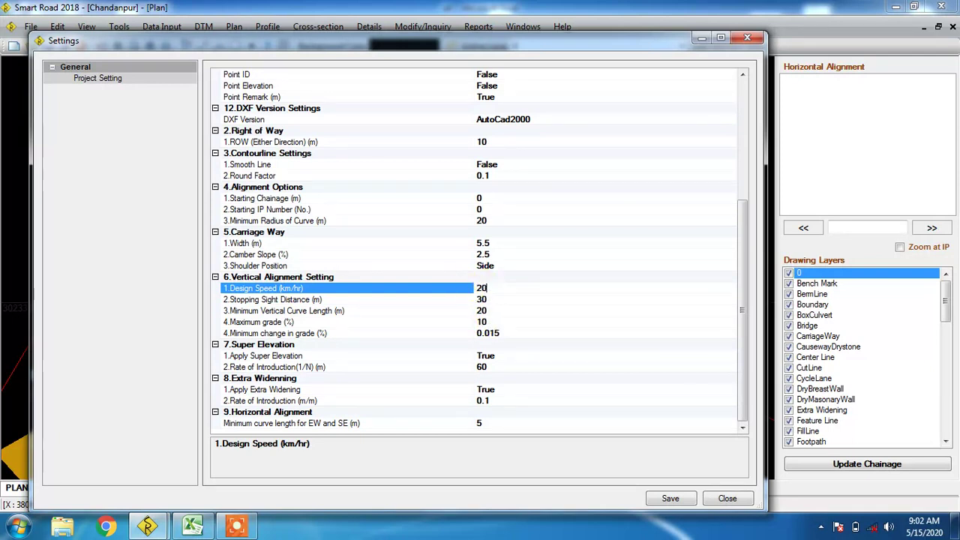
click(473, 291)
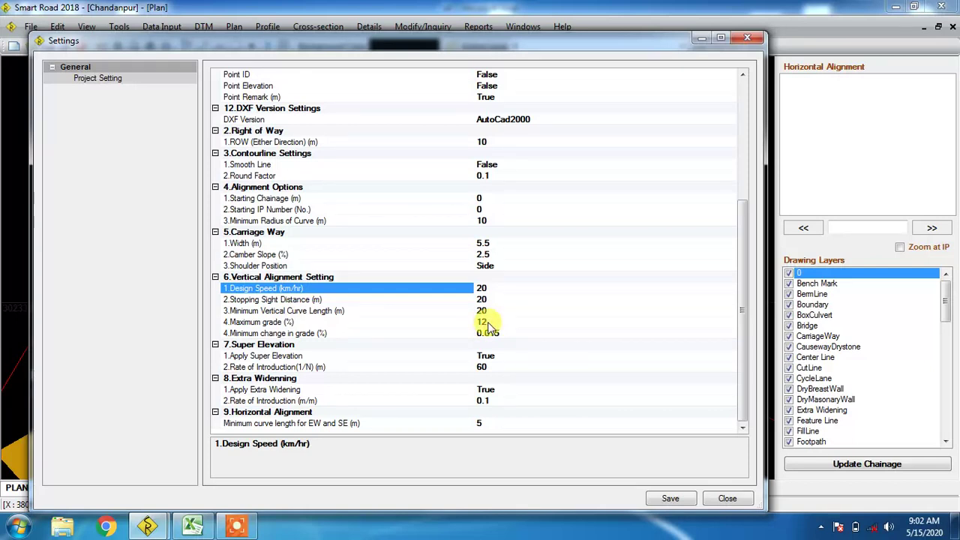
click(491, 287)
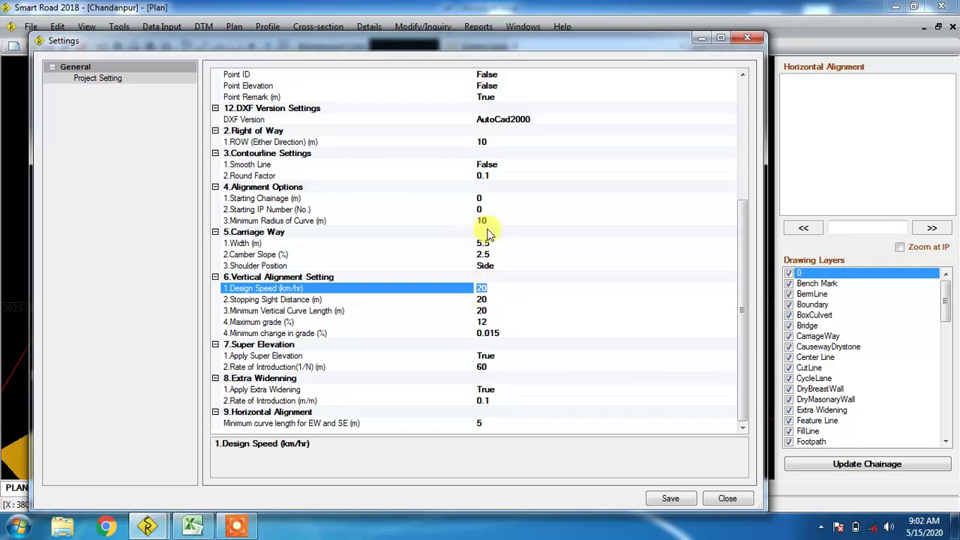
drag(740, 299, 738, 336)
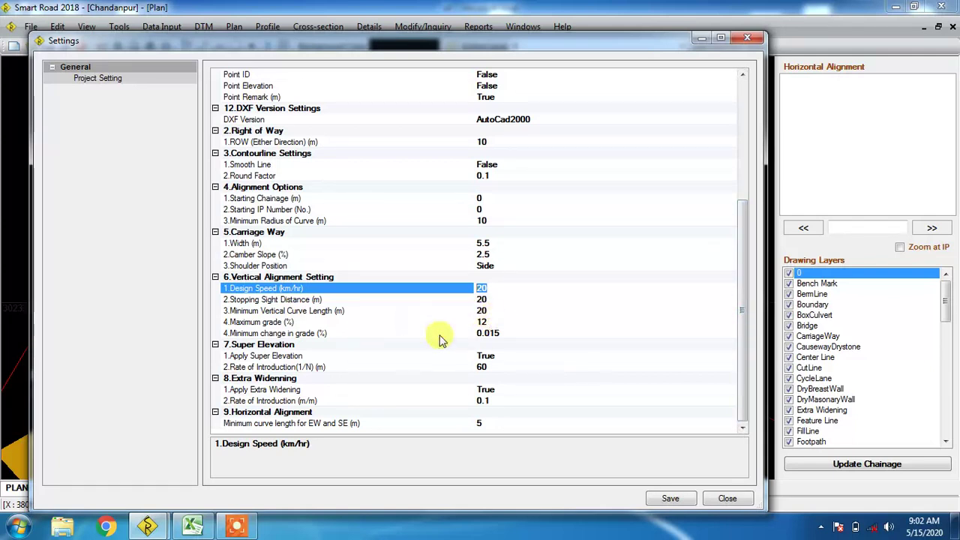
scroll(440, 335, up, 6)
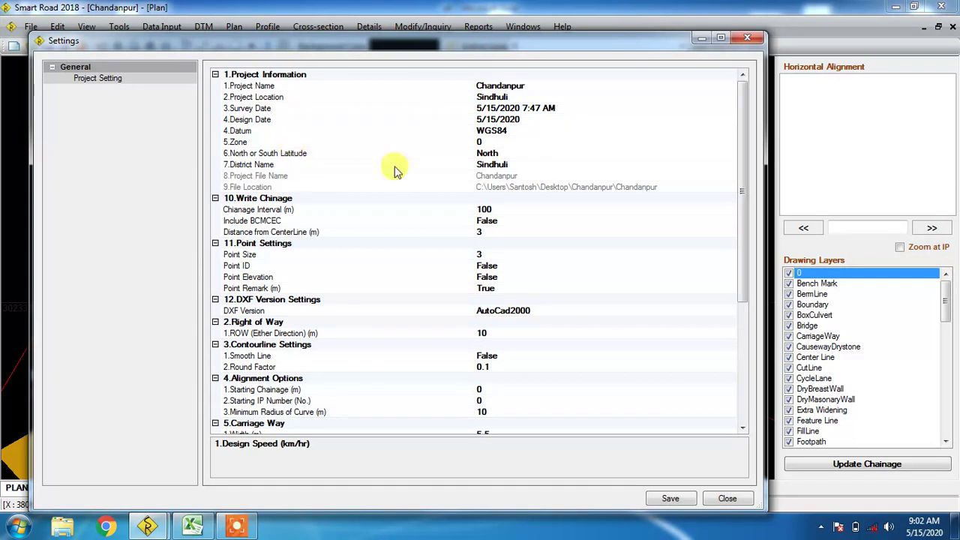
scroll(487, 162, down, 1)
scroll(487, 162, down, 1)
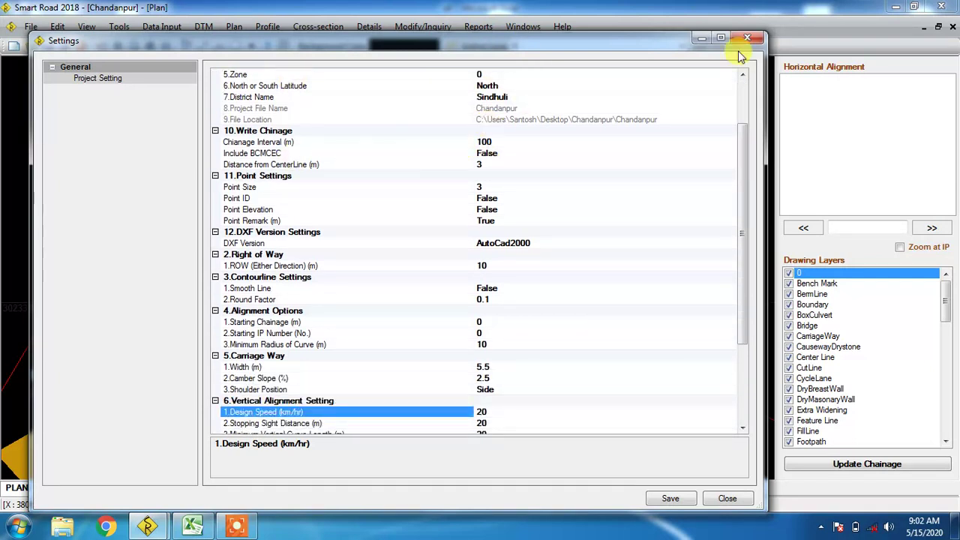
click(684, 499)
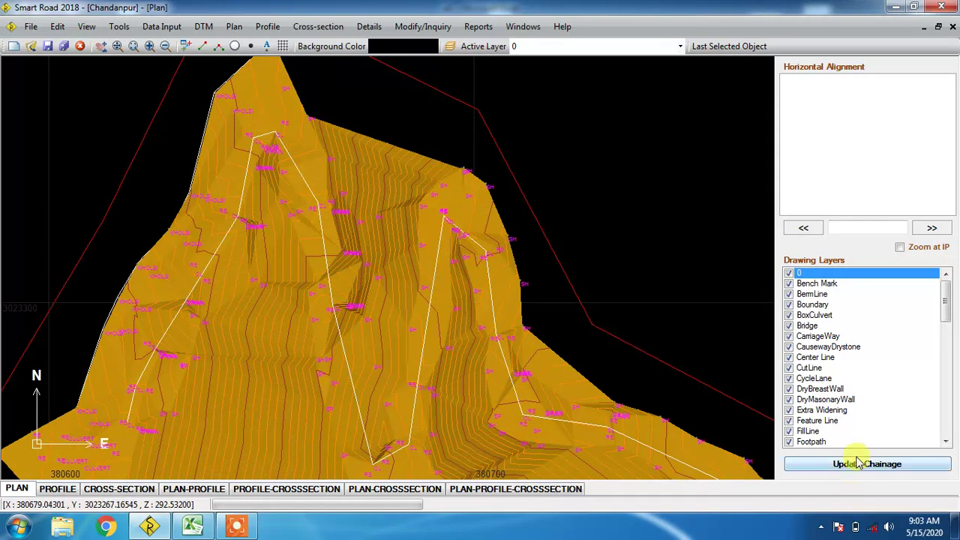
- Reopen the design parameters, set the right of way in either direction to 7.5 m and save the settings
click(175, 27)
click(172, 42)
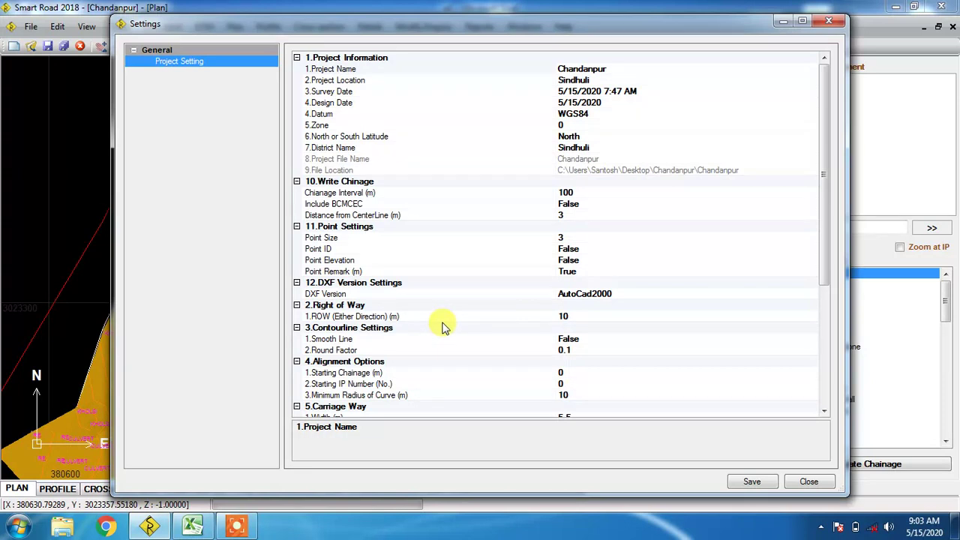
drag(828, 283, 824, 339)
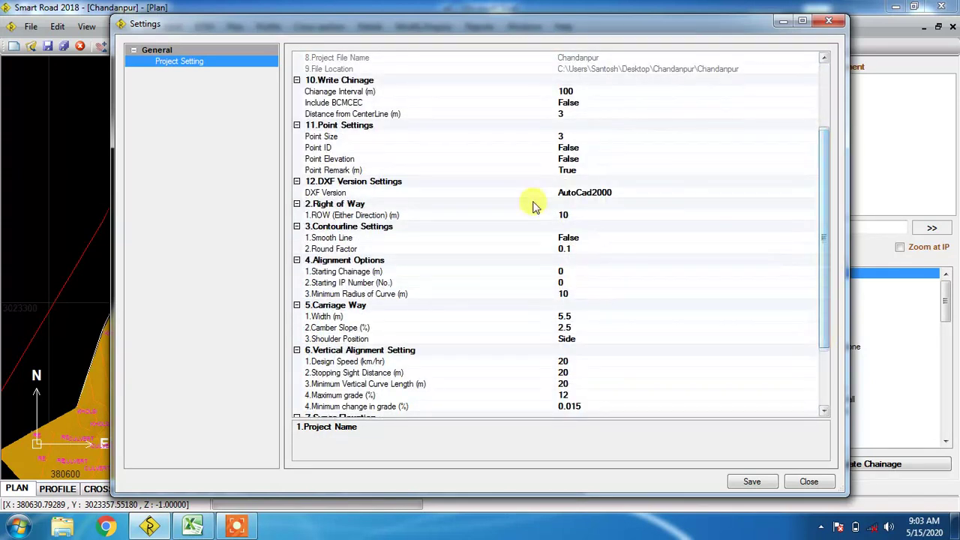
click(574, 215)
drag(574, 214, 552, 217)
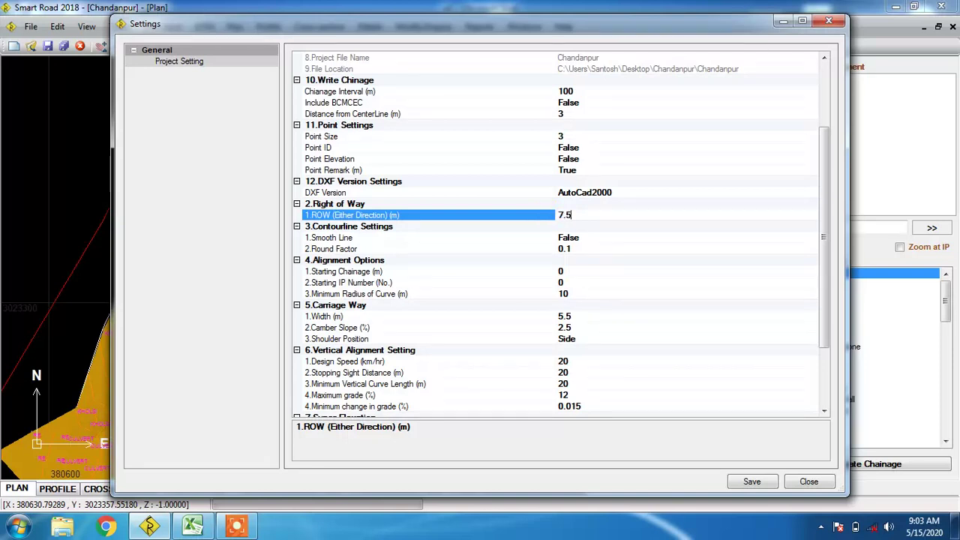
click(597, 247)
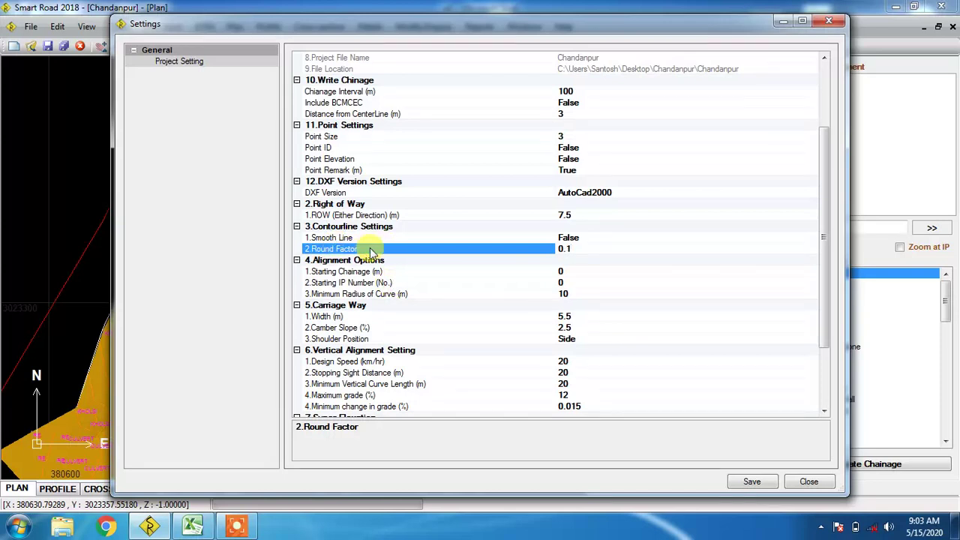
drag(822, 250, 817, 307)
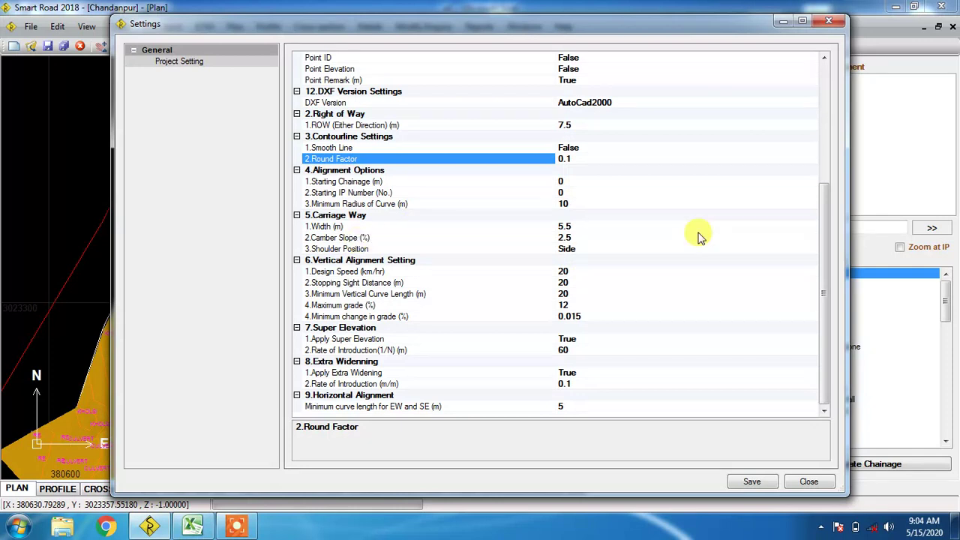
click(751, 483)
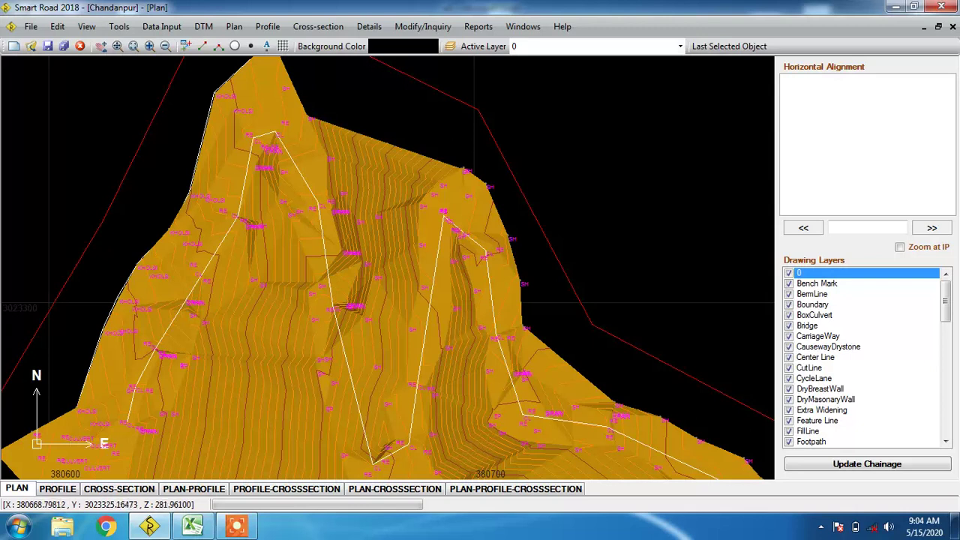
- Start the horizontal alignment with its first intersection point at the southwestern end of the surveyed centre line, at about E 380618, N 3023272
click(155, 28)
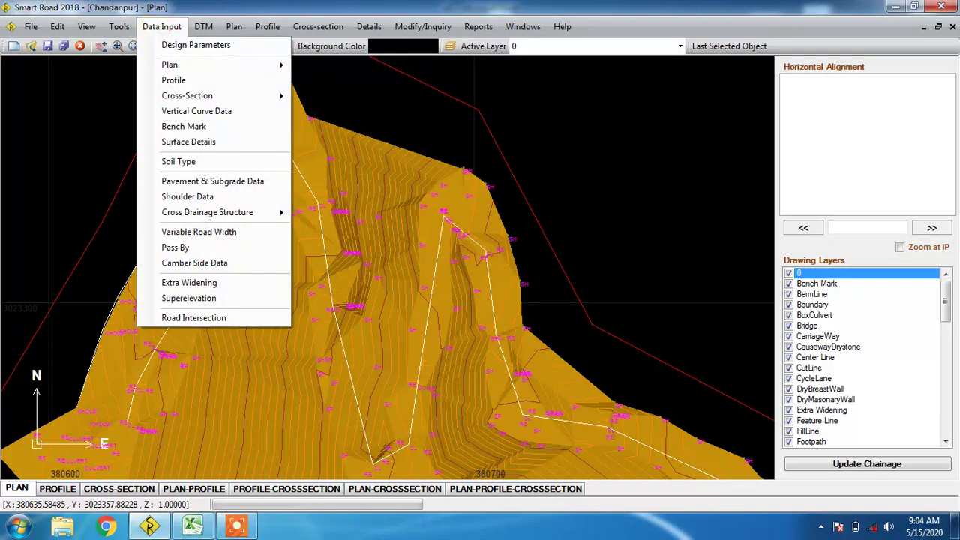
key(Escape)
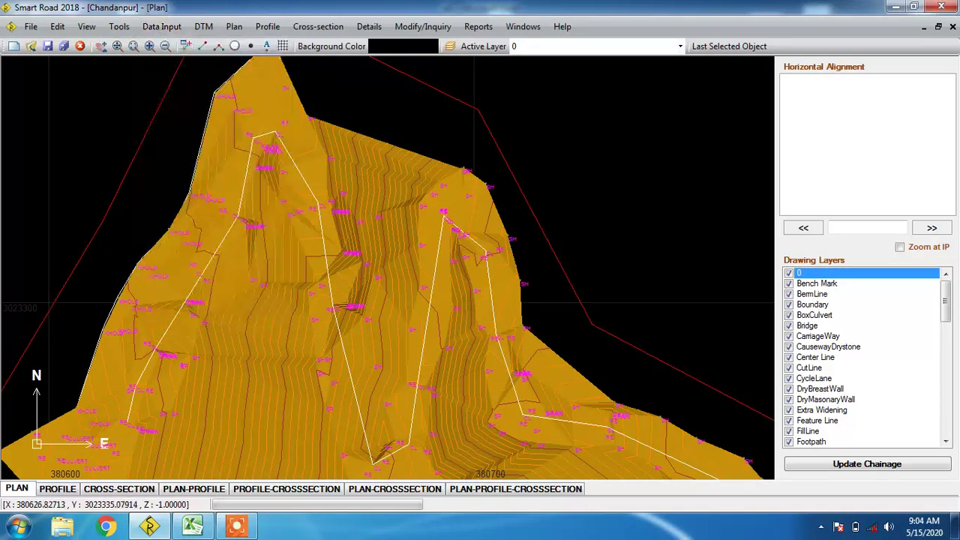
right_click(155, 159)
click(201, 199)
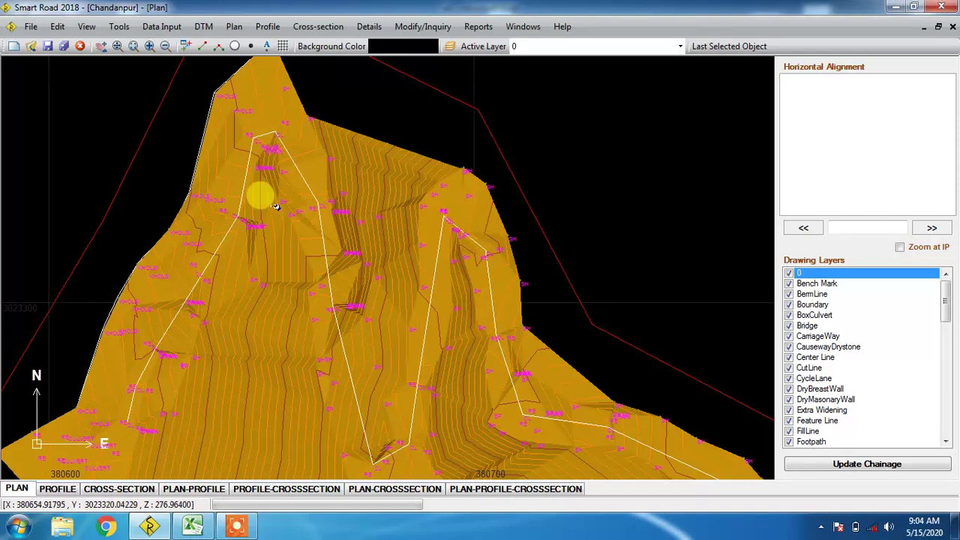
scroll(375, 254, down, 6)
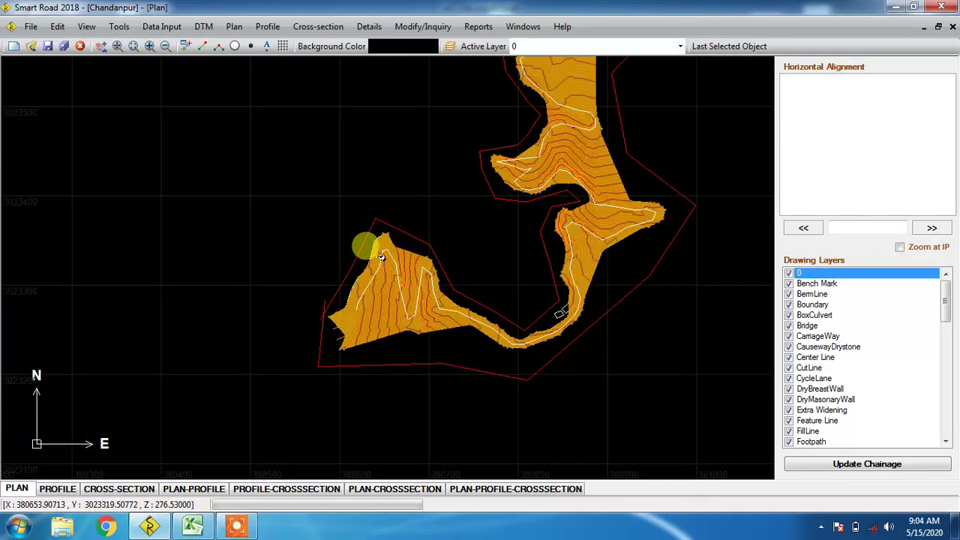
scroll(381, 255, down, 2)
scroll(381, 255, down, 2)
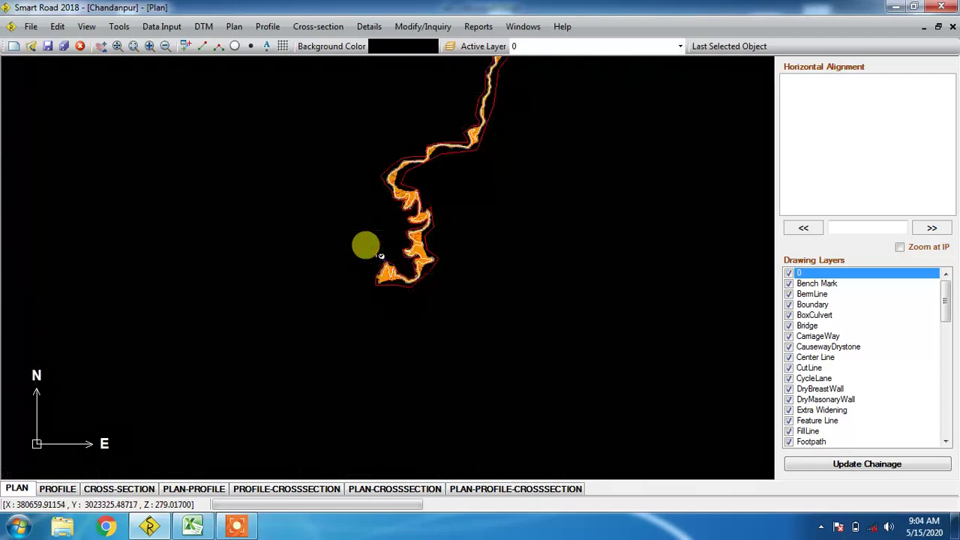
scroll(381, 256, down, 2)
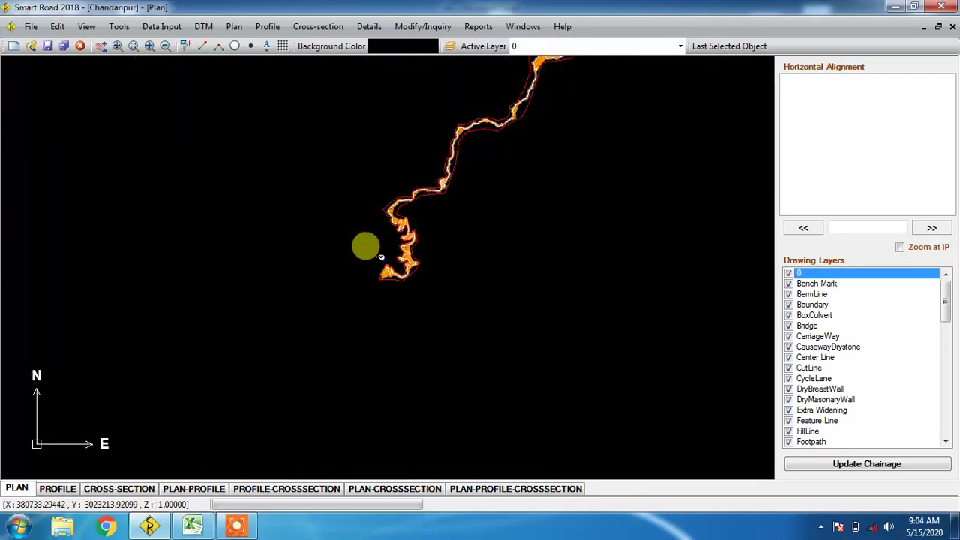
scroll(378, 255, up, 2)
scroll(375, 254, up, 3)
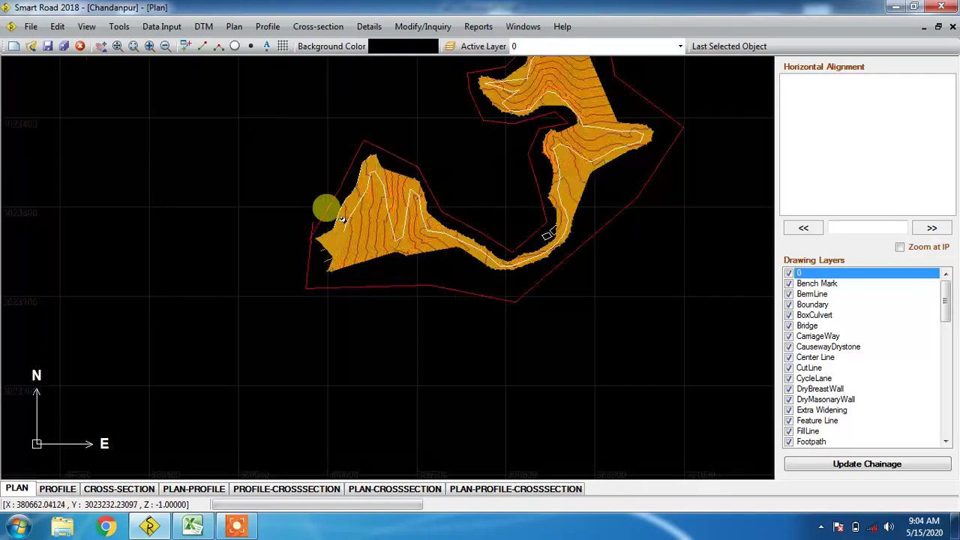
scroll(341, 218, up, 5)
scroll(378, 255, down, 4)
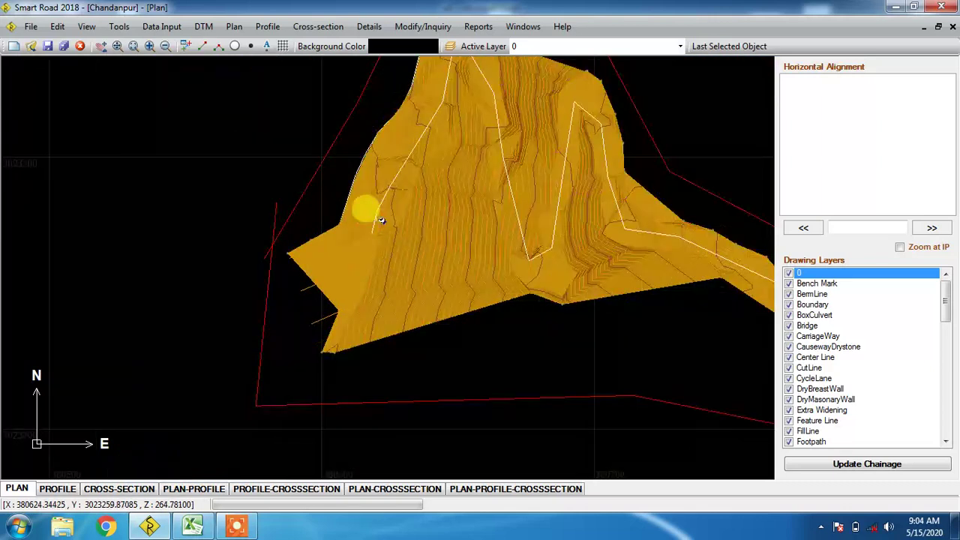
scroll(379, 254, up, 4)
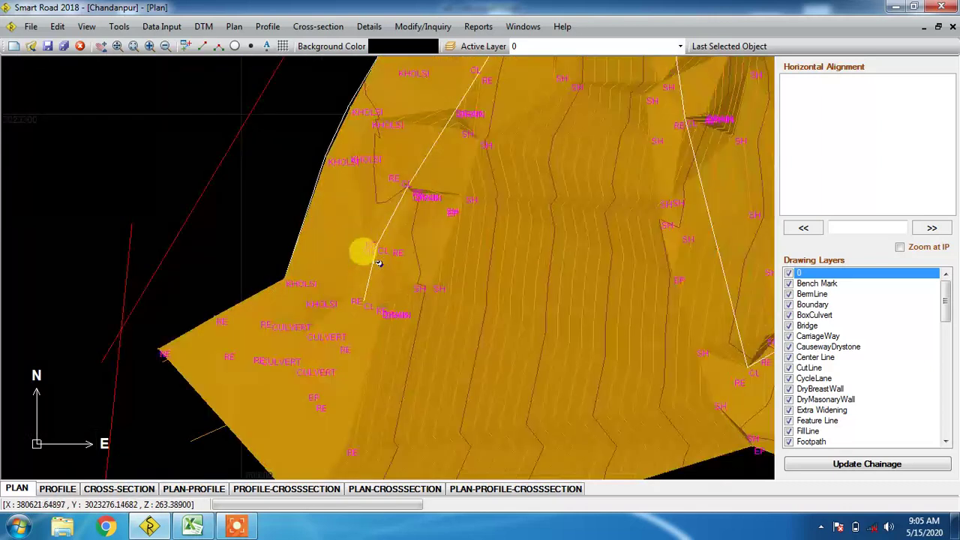
scroll(379, 263, up, 2)
scroll(324, 318, up, 2)
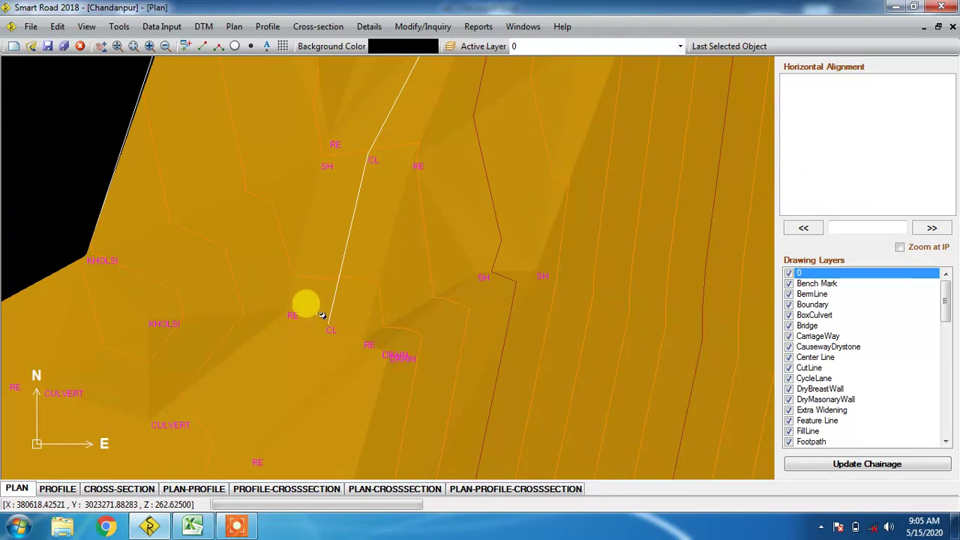
click(323, 315)
- Place the next two intersection points up the westernmost leg, at about E 380621, N 3023284 and E 380645, N 3023320
scroll(381, 257, down, 2)
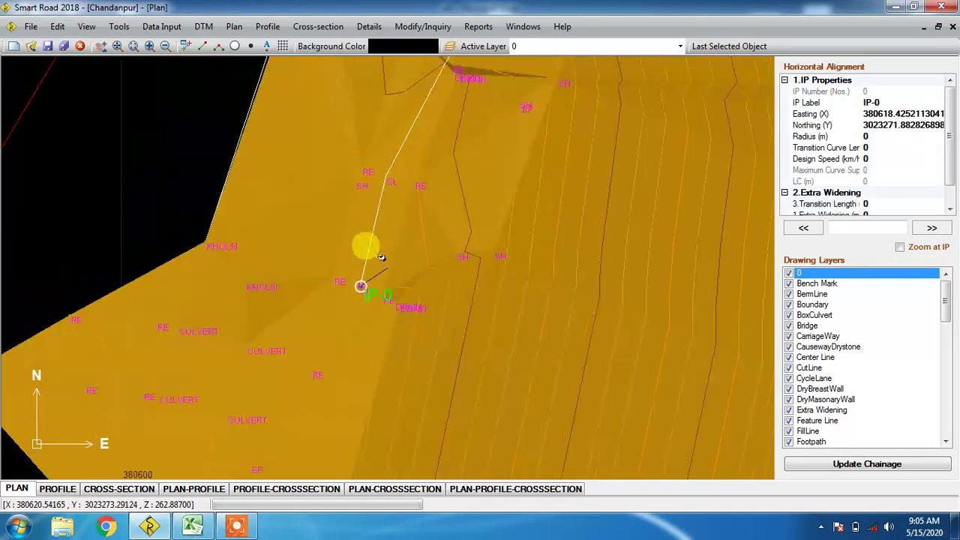
scroll(381, 257, down, 4)
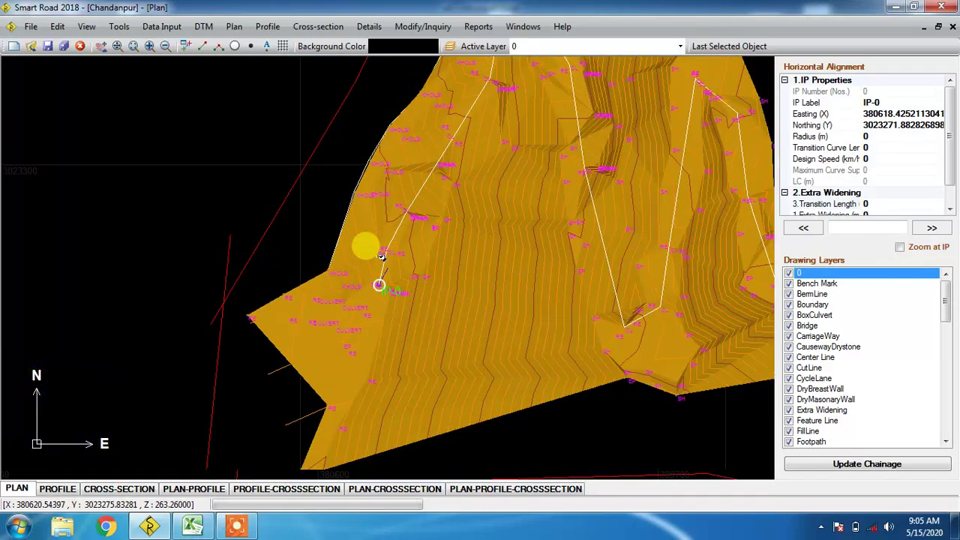
scroll(381, 257, up, 2)
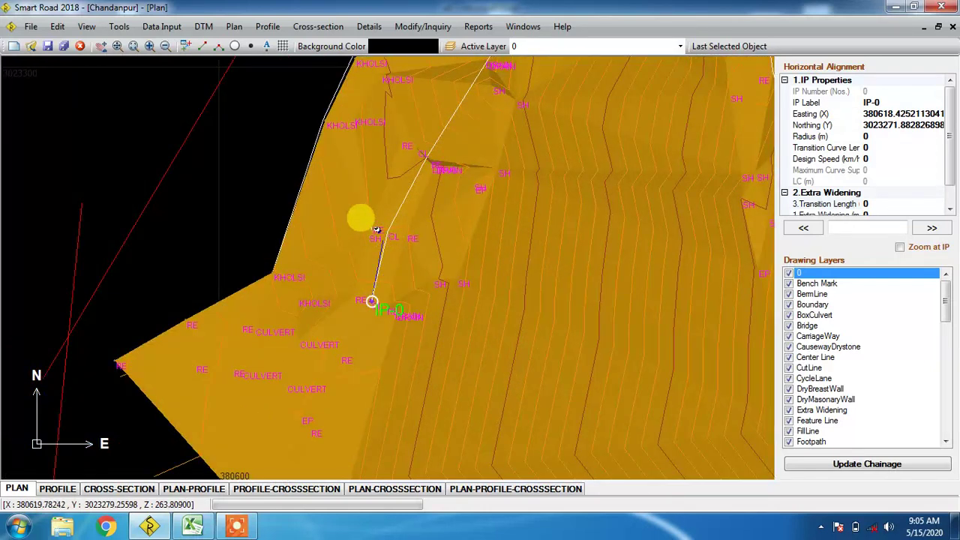
scroll(387, 196, down, 1)
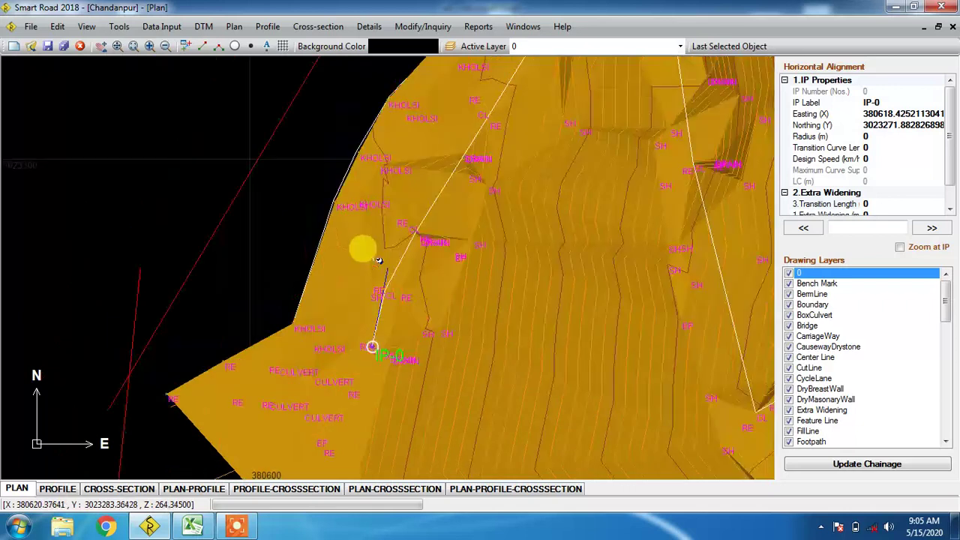
scroll(378, 260, down, 3)
scroll(380, 258, up, 2)
scroll(380, 257, up, 1)
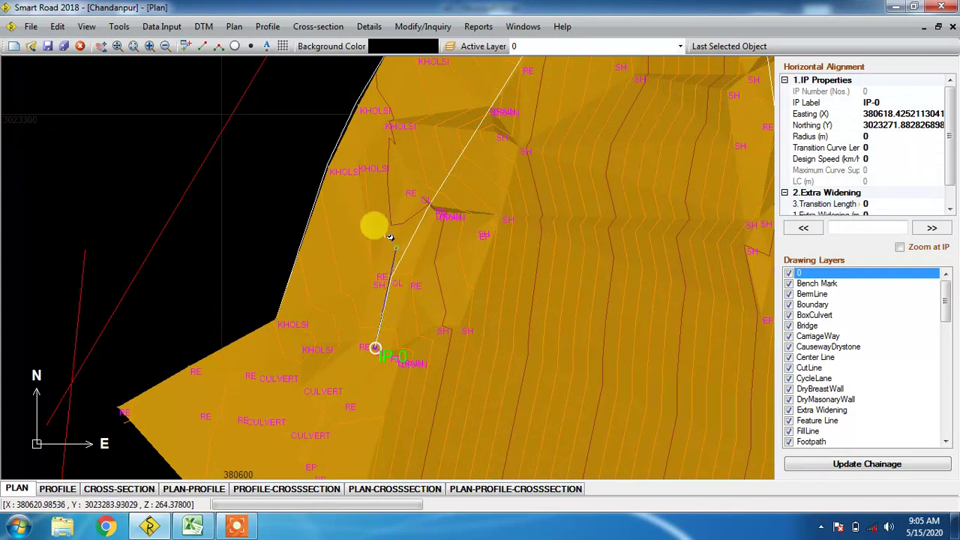
click(396, 248)
scroll(436, 183, down, 2)
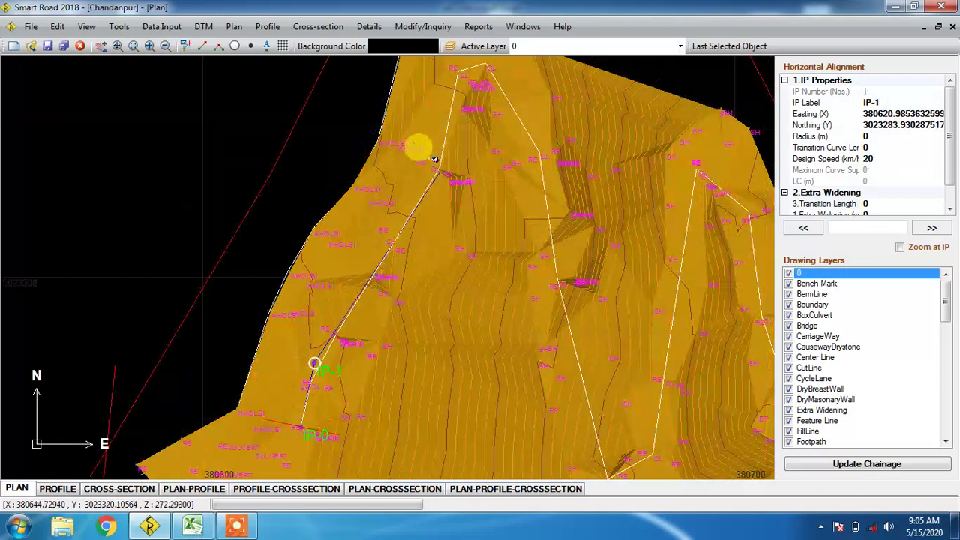
click(440, 171)
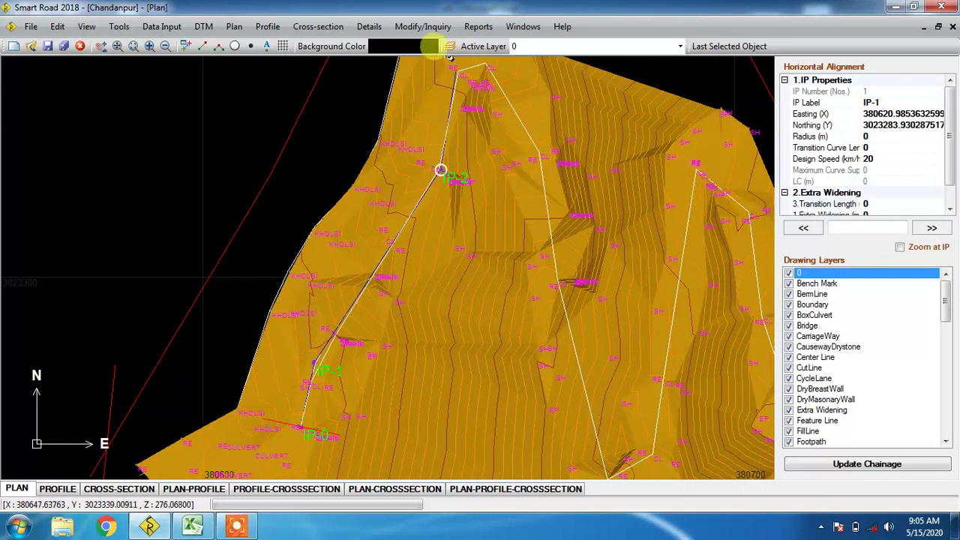
- Add two intersection points around the first northern bend and two down the following leg, ending at about E 380667, N 3023297
click(455, 69)
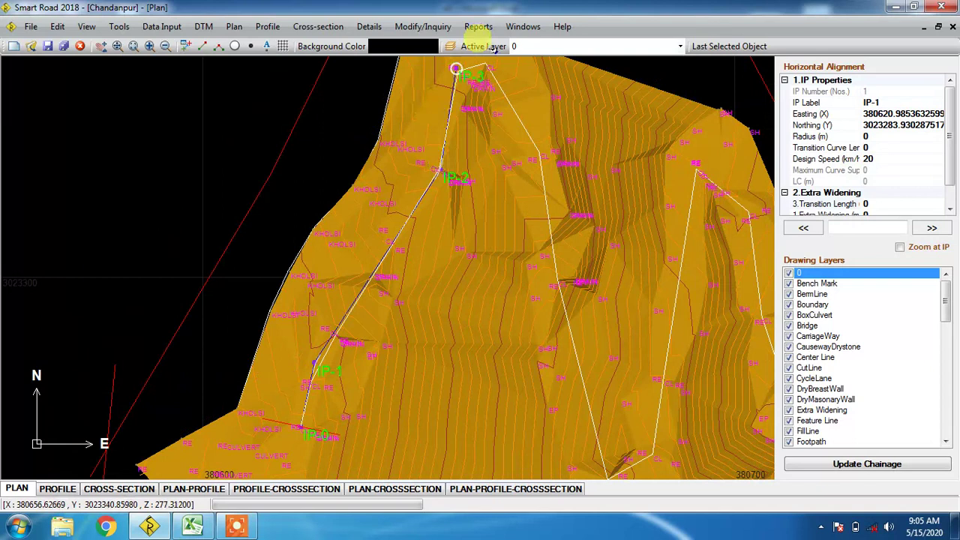
click(492, 66)
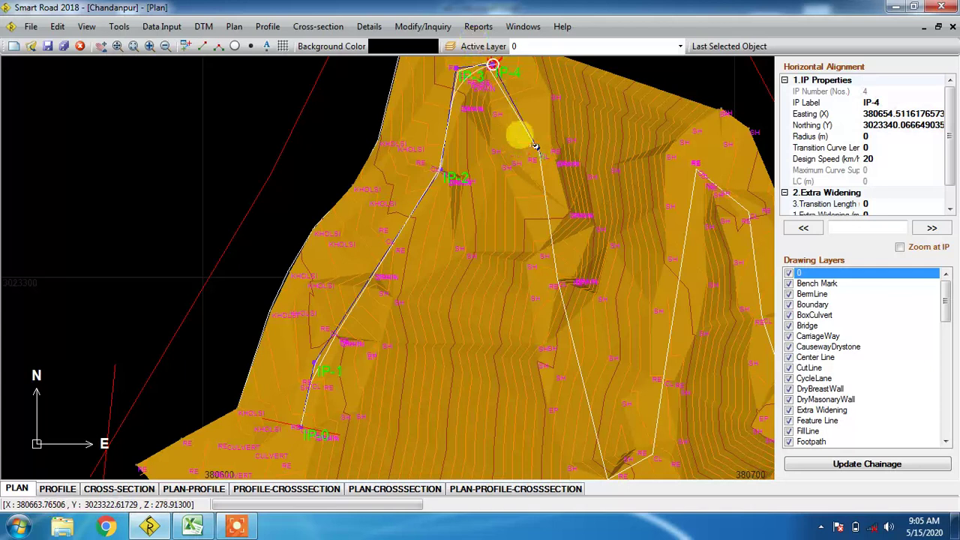
click(541, 158)
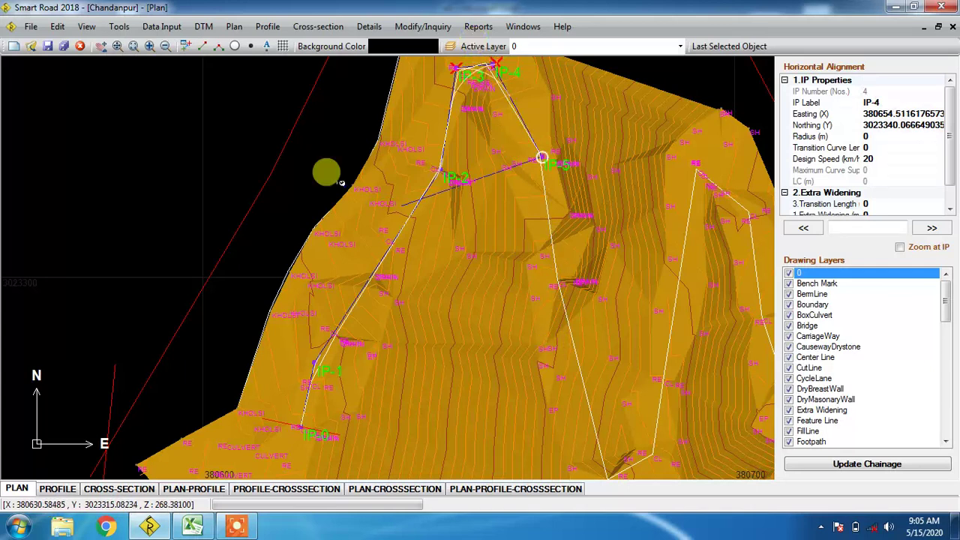
click(556, 284)
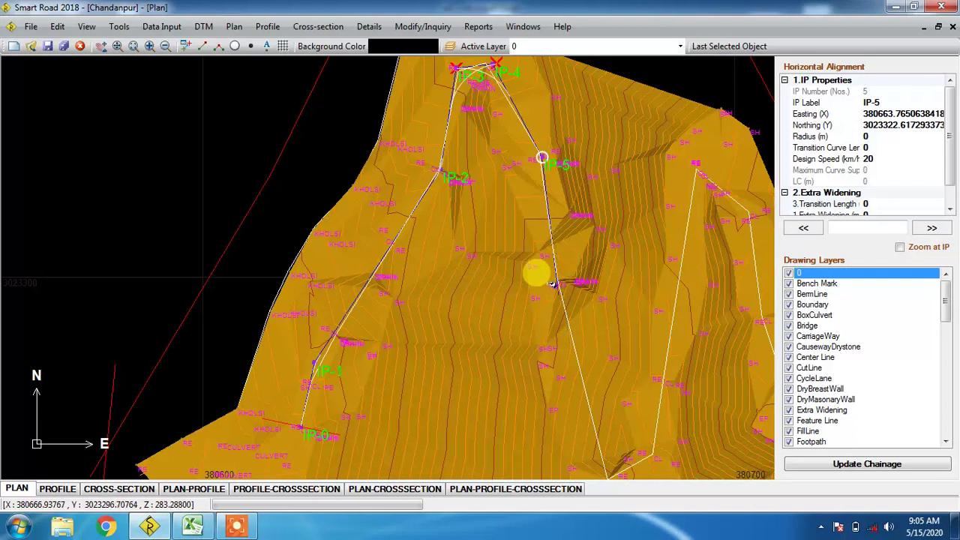
click(559, 295)
- Place two intersection points around the southern hairpin bend, at about E 380676, N 3023262 and E 380687, N 3023264
scroll(560, 334, down, 2)
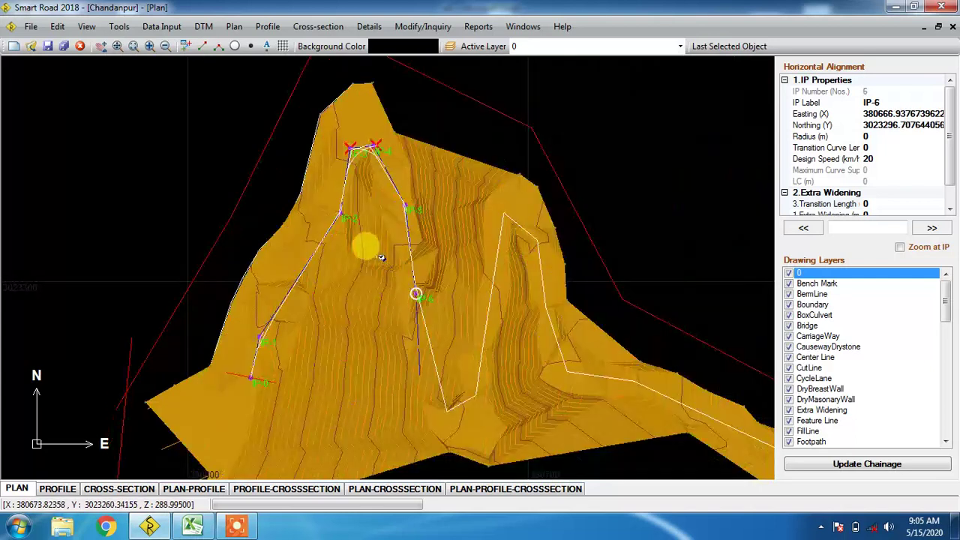
scroll(381, 257, up, 3)
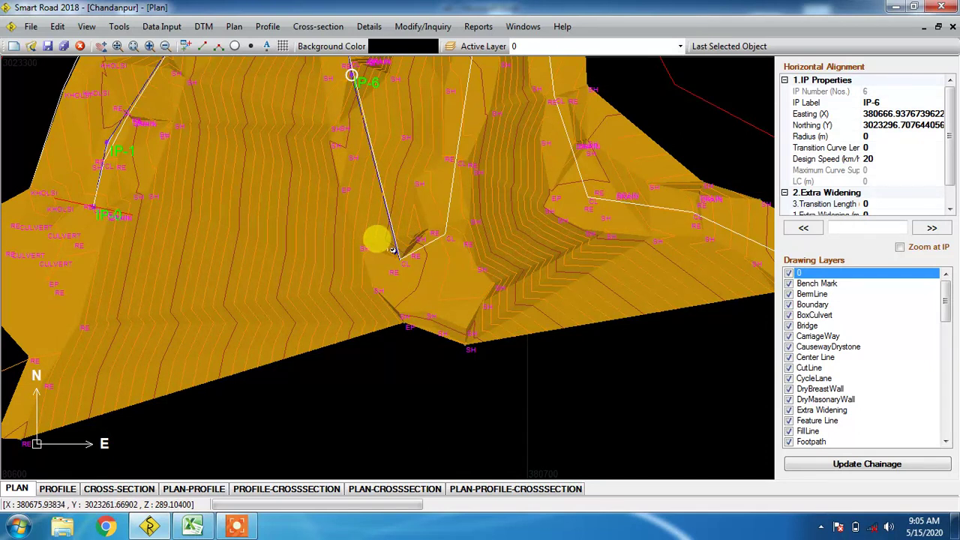
click(394, 252)
click(457, 247)
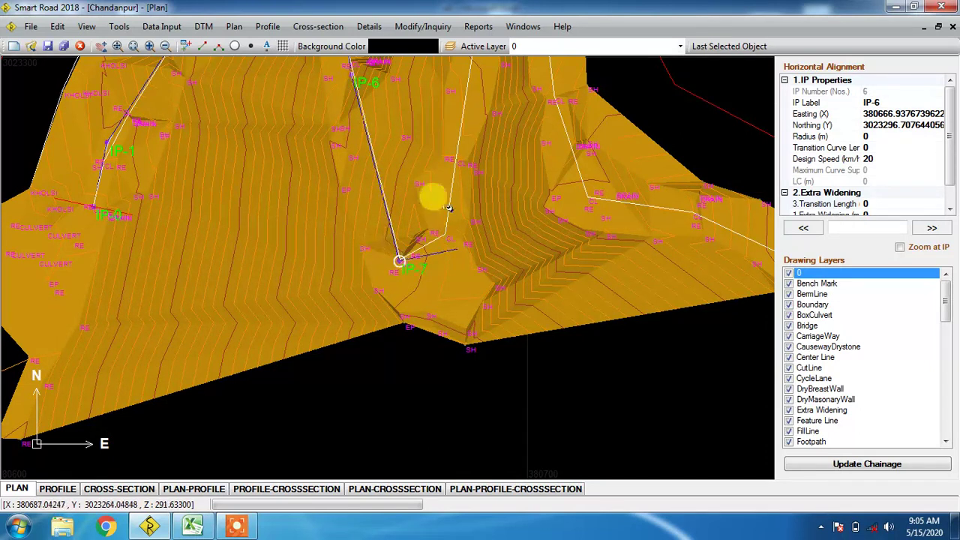
- Add two intersection points around the second northern bend, one at about E 380710, N 3023274, and one farther along the southeastern stretch
scroll(448, 227, down, 2)
middle_drag(381, 257, 401, 140)
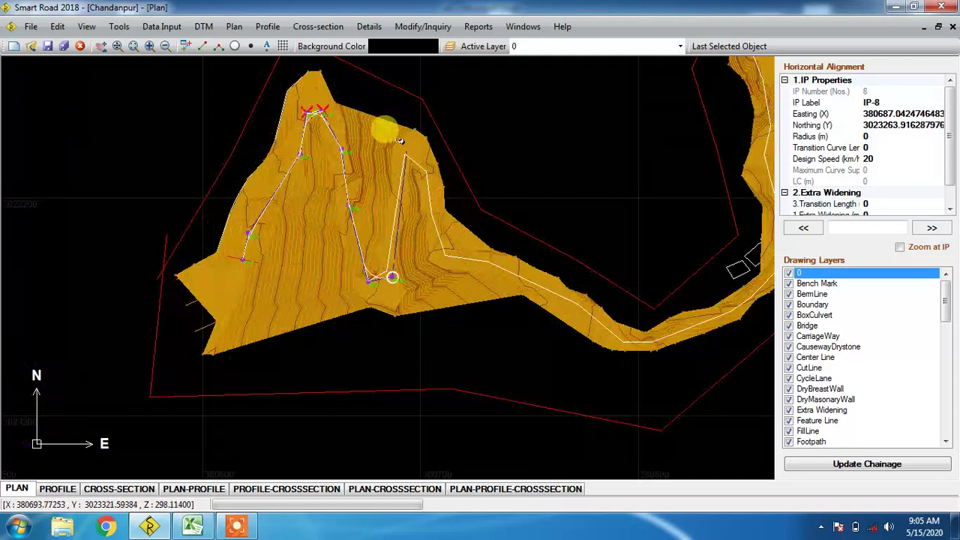
click(405, 151)
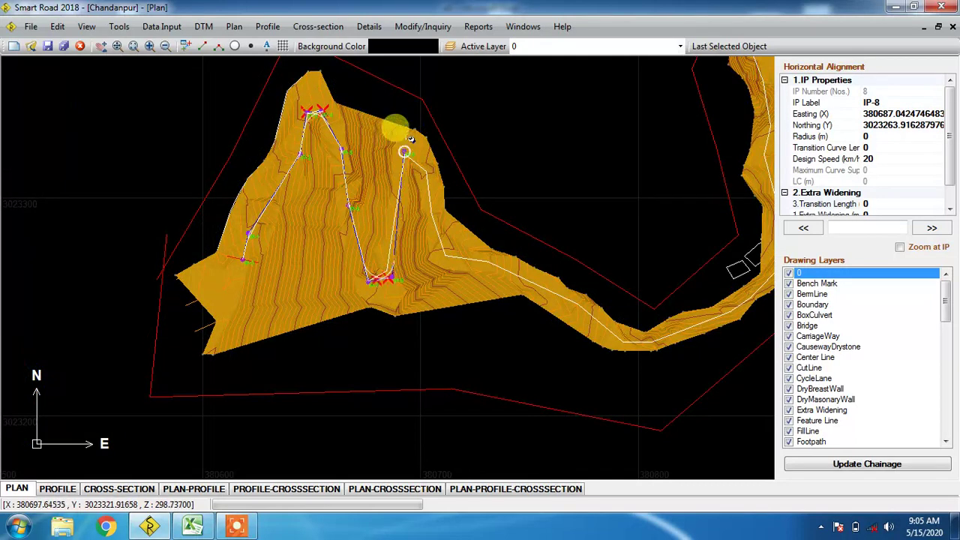
click(422, 149)
click(442, 254)
click(559, 291)
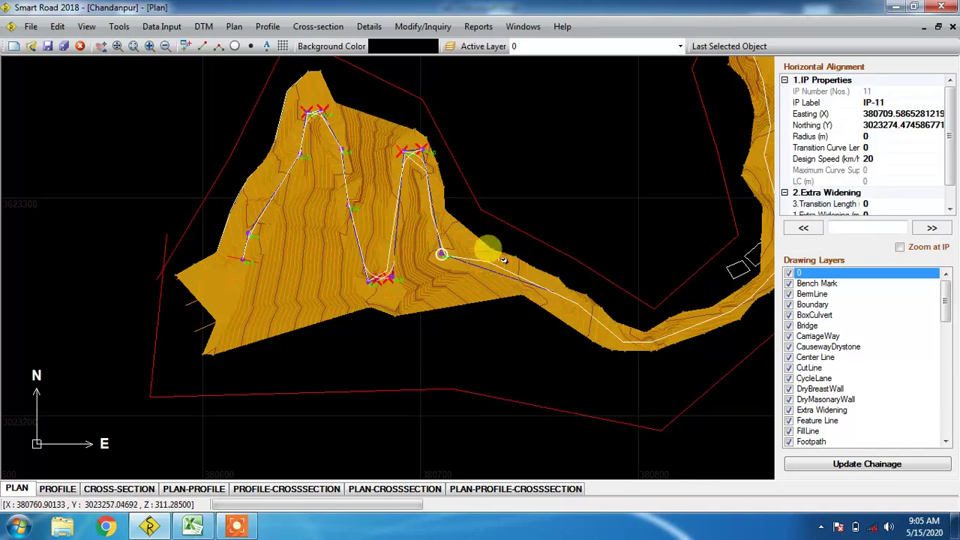